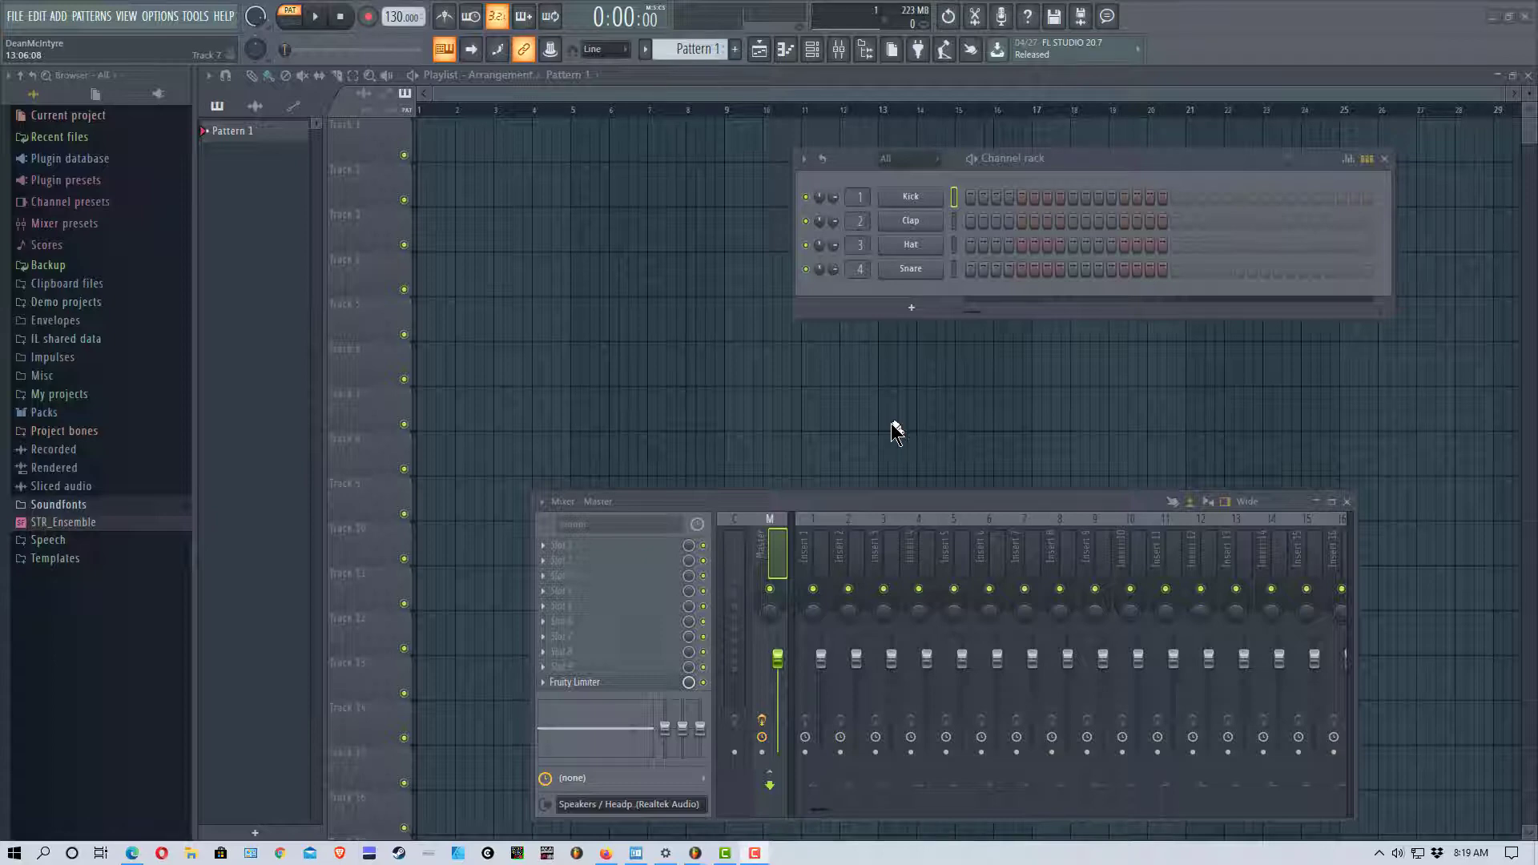
# Add a Battery 4 instrument channel and set its plugin window to Detached.
pyautogui.click(926, 311)
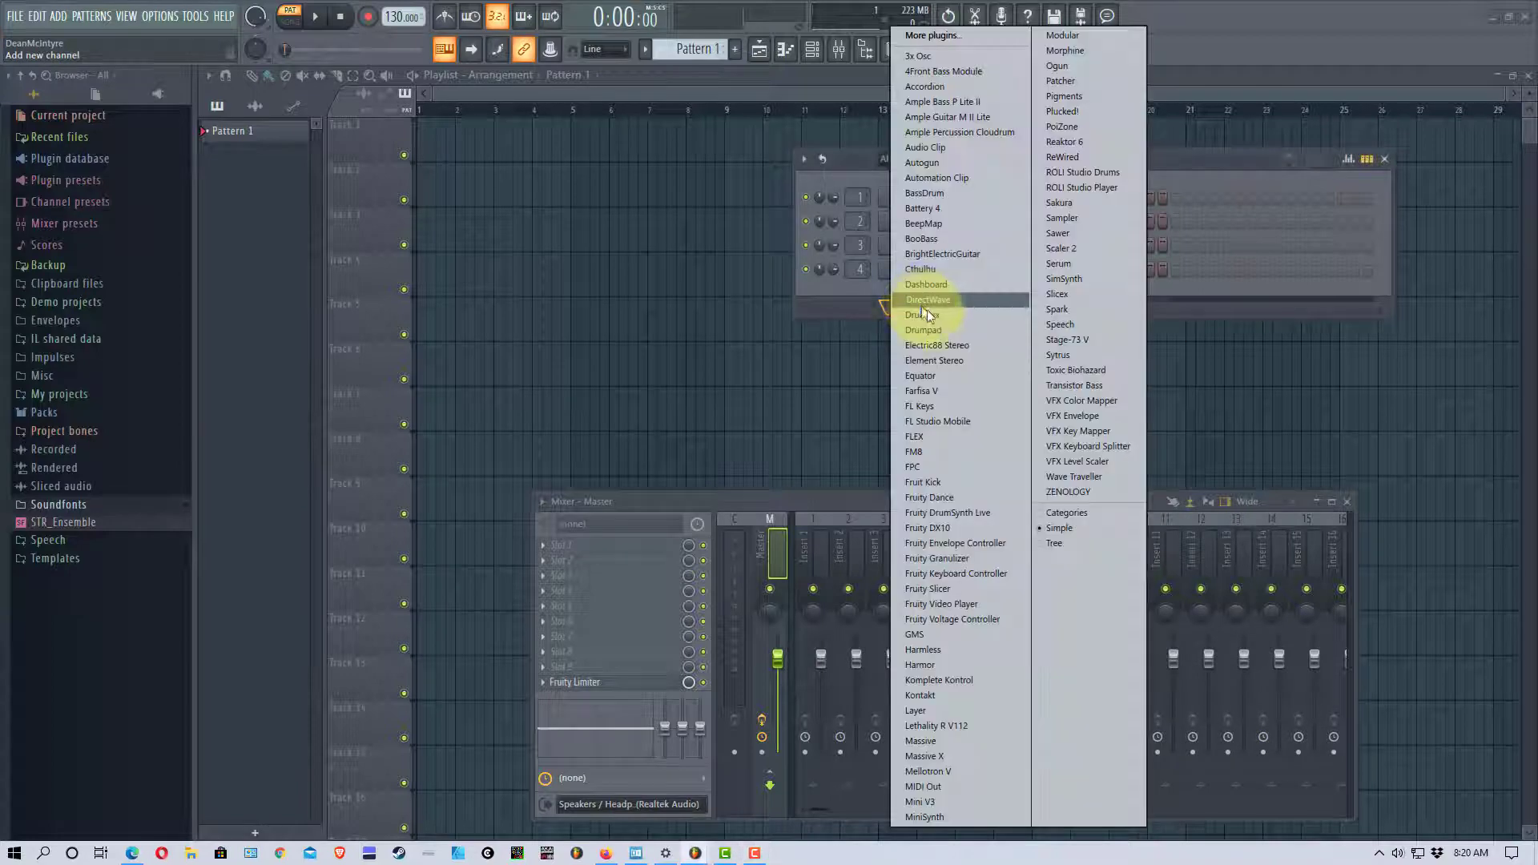
pyautogui.click(976, 209)
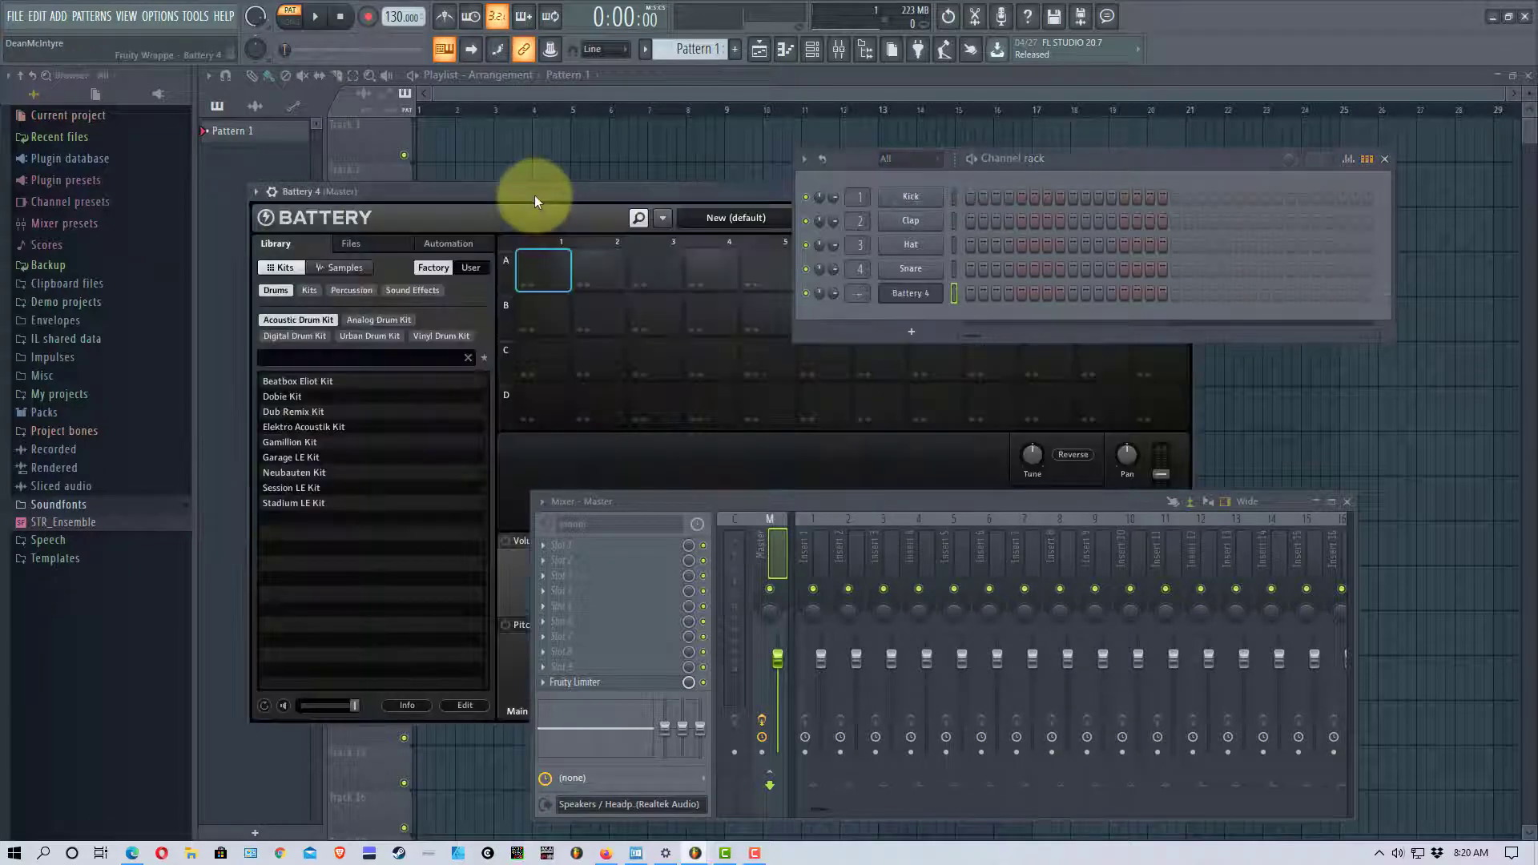
pyautogui.click(247, 196)
pyautogui.click(310, 510)
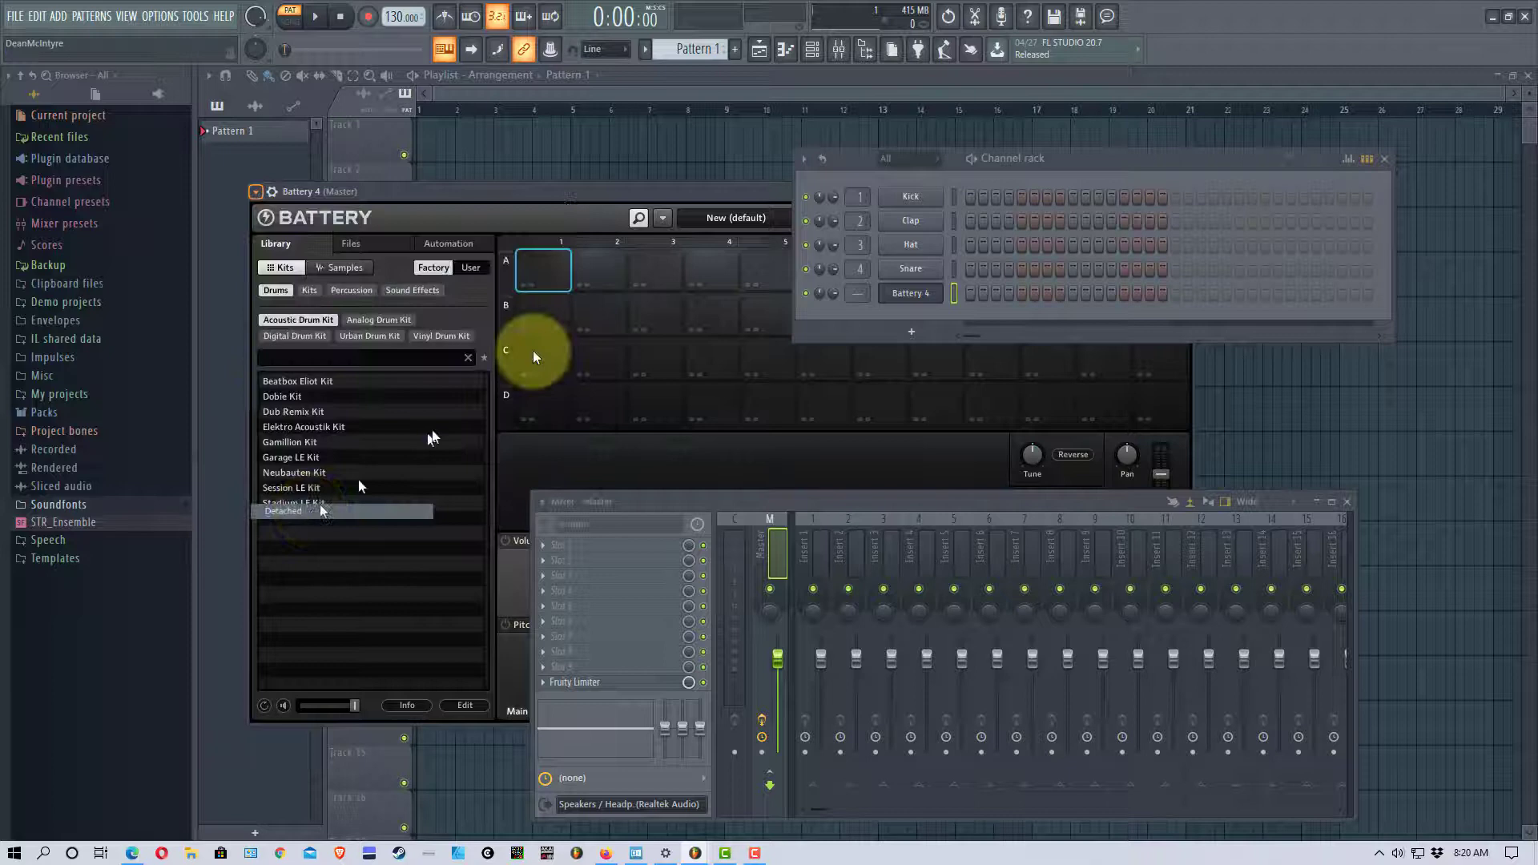
pyautogui.click(617, 194)
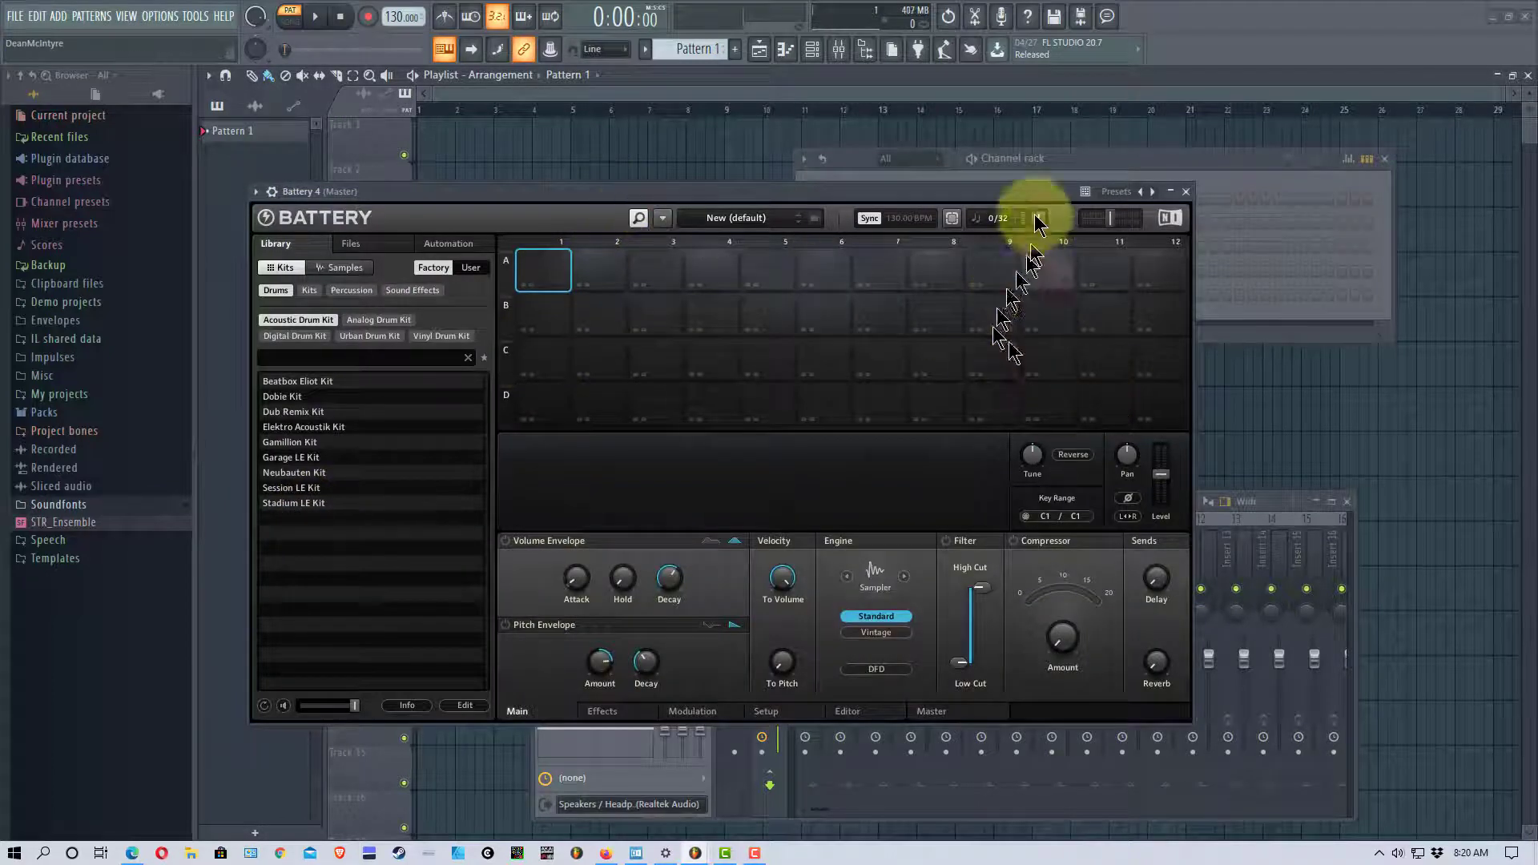
# Load the Session LE Kit from Battery's Kits > Drums > Acoustic Drum Kit library.
pyautogui.moveTo(936, 191); pyautogui.dragTo(1004, 152)
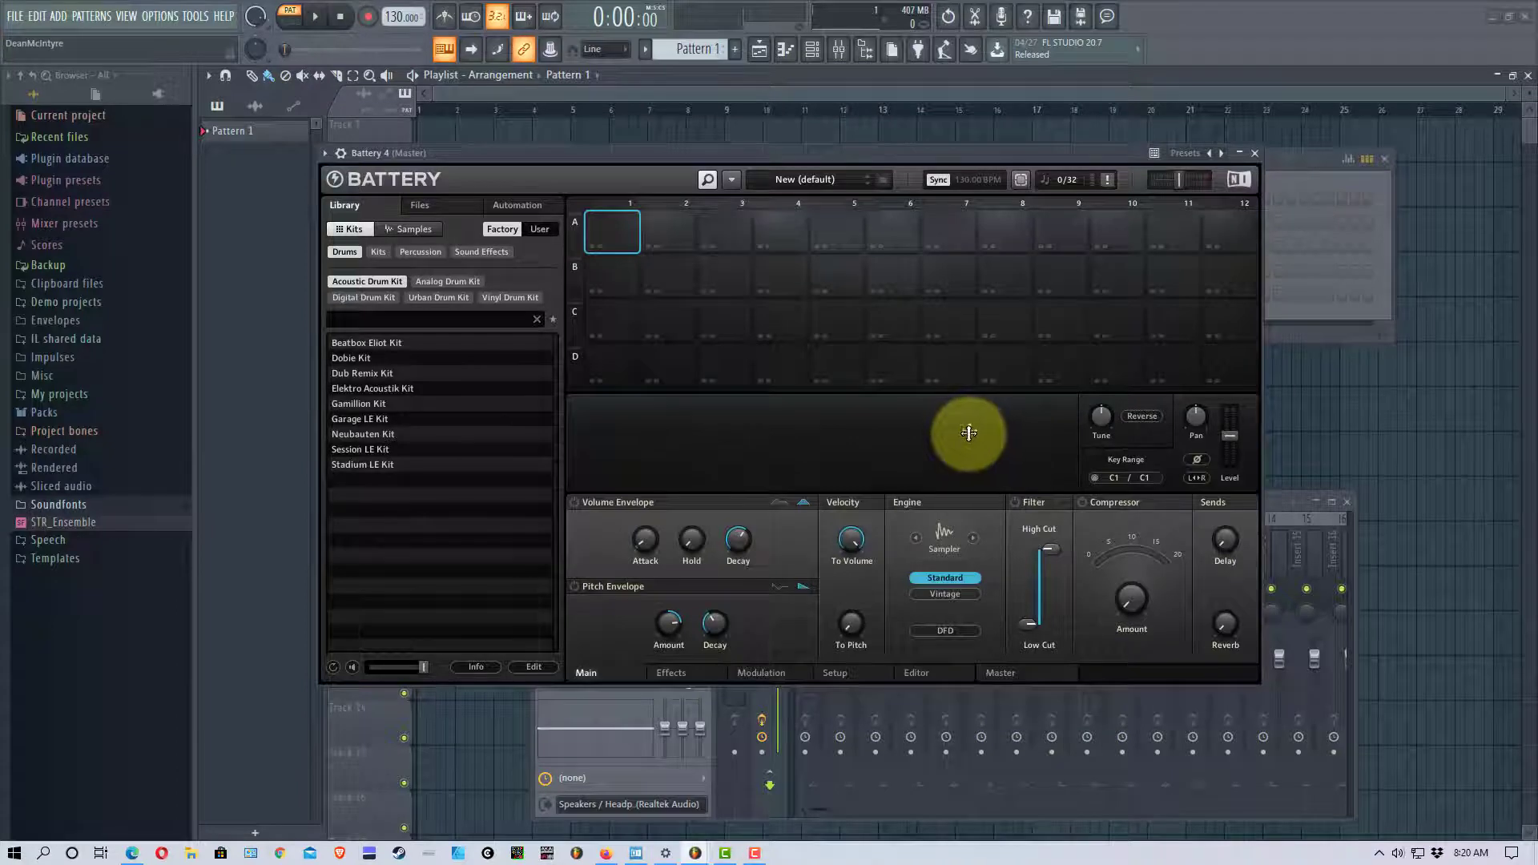
pyautogui.click(345, 253)
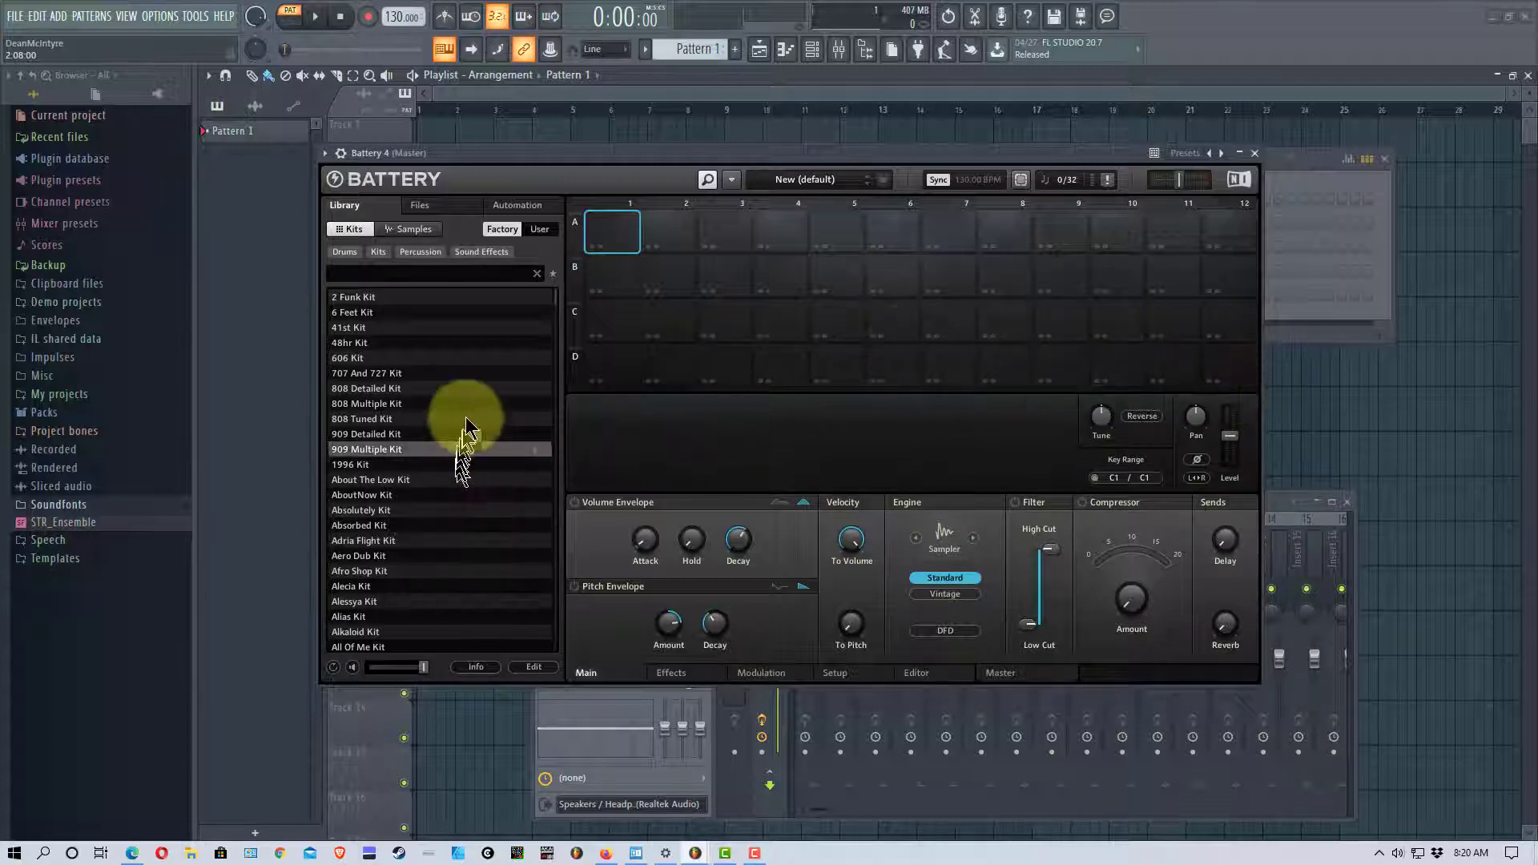
pyautogui.click(346, 253)
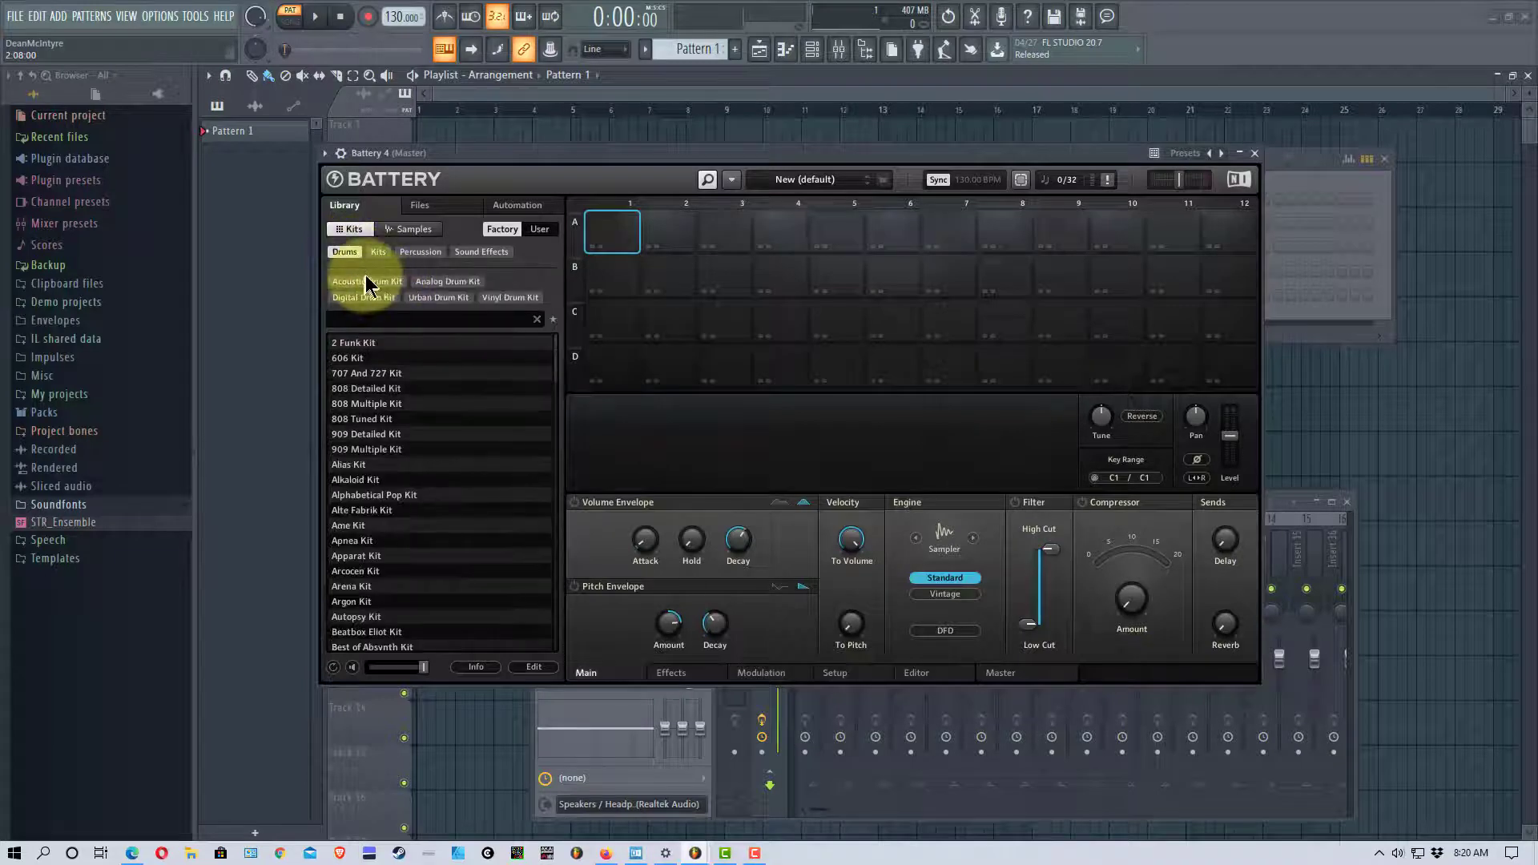
pyautogui.click(363, 281)
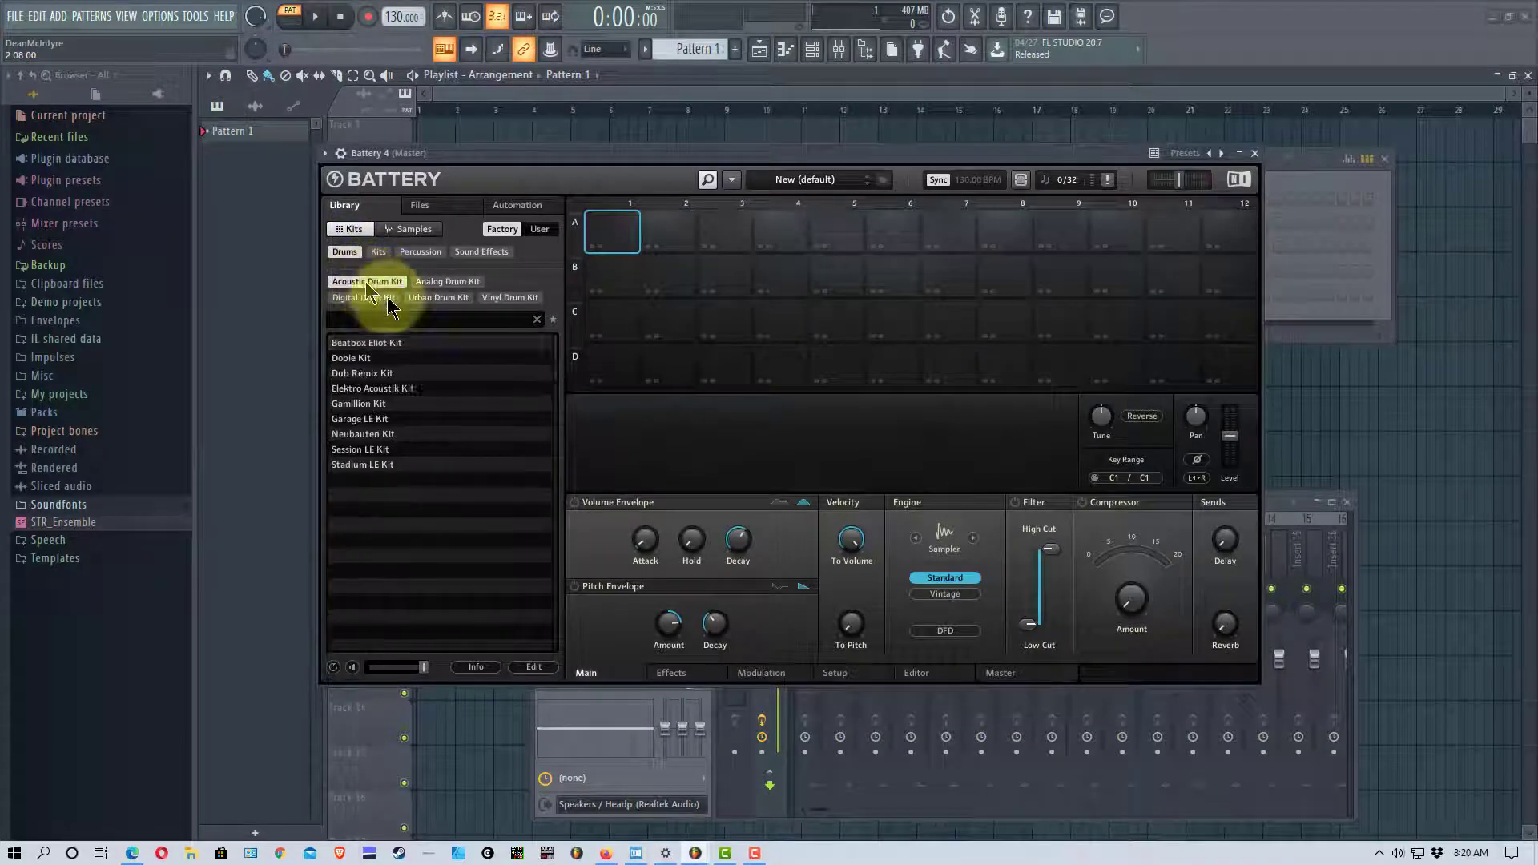
pyautogui.doubleClick(427, 449)
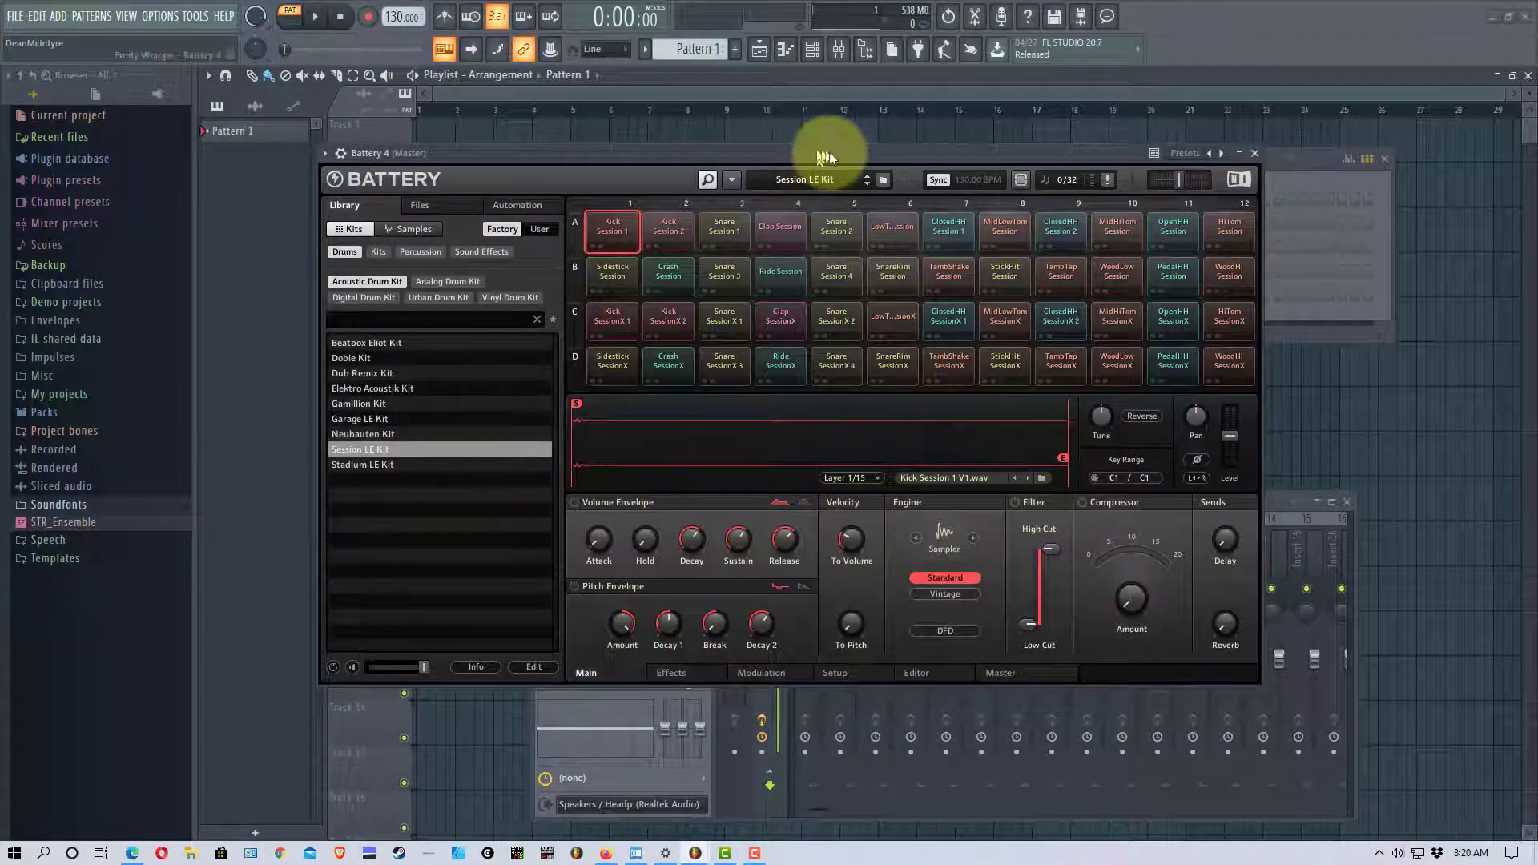
# Open the Battery 4 piano roll and position it beneath the pad grid.
pyautogui.click(787, 50)
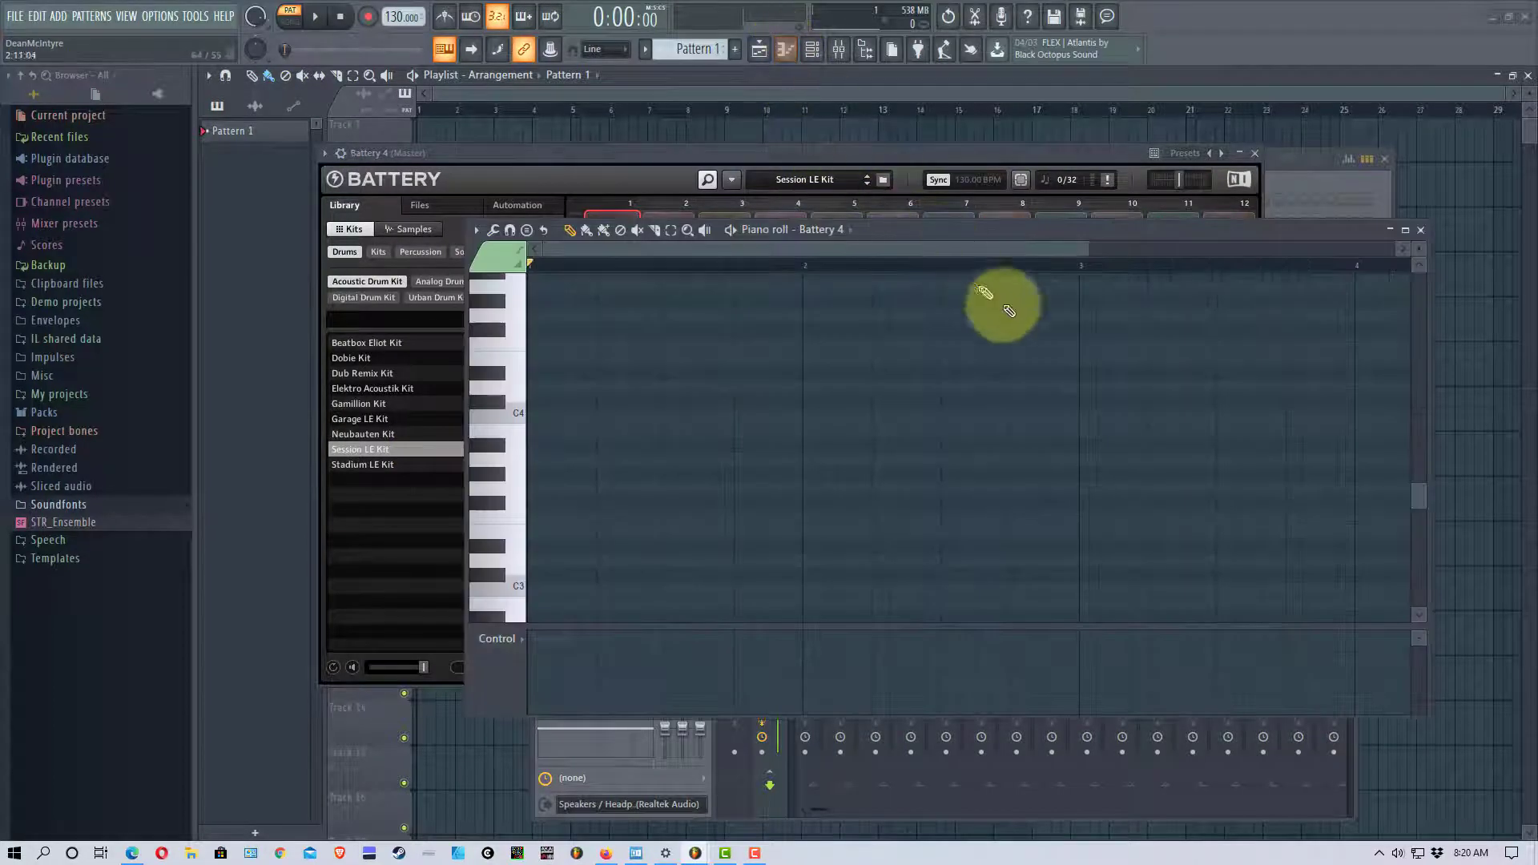
pyautogui.moveTo(1156, 228); pyautogui.dragTo(1168, 406)
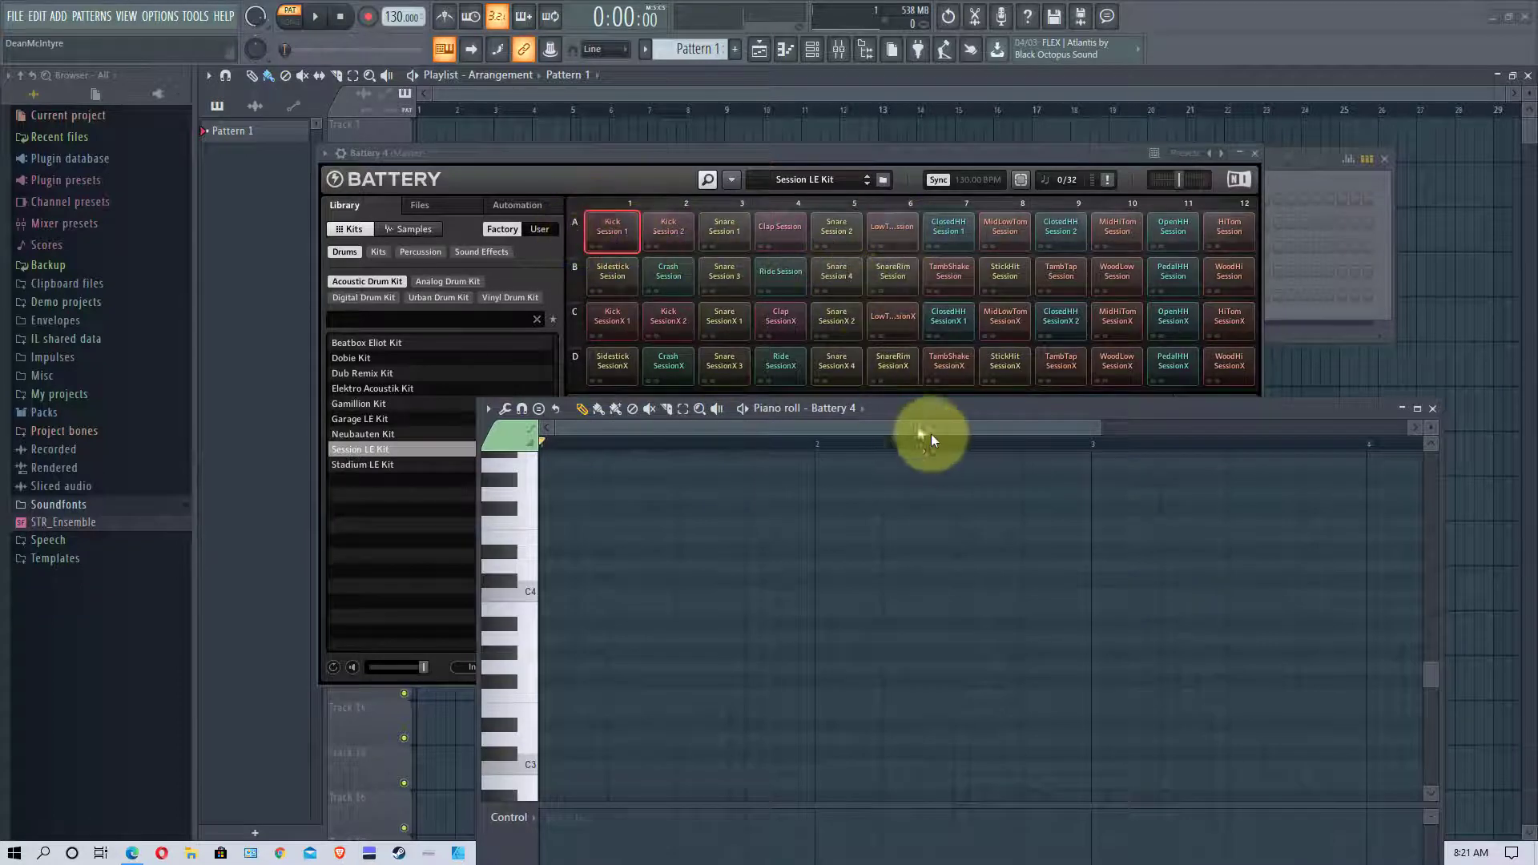
pyautogui.moveTo(986, 412); pyautogui.dragTo(987, 400)
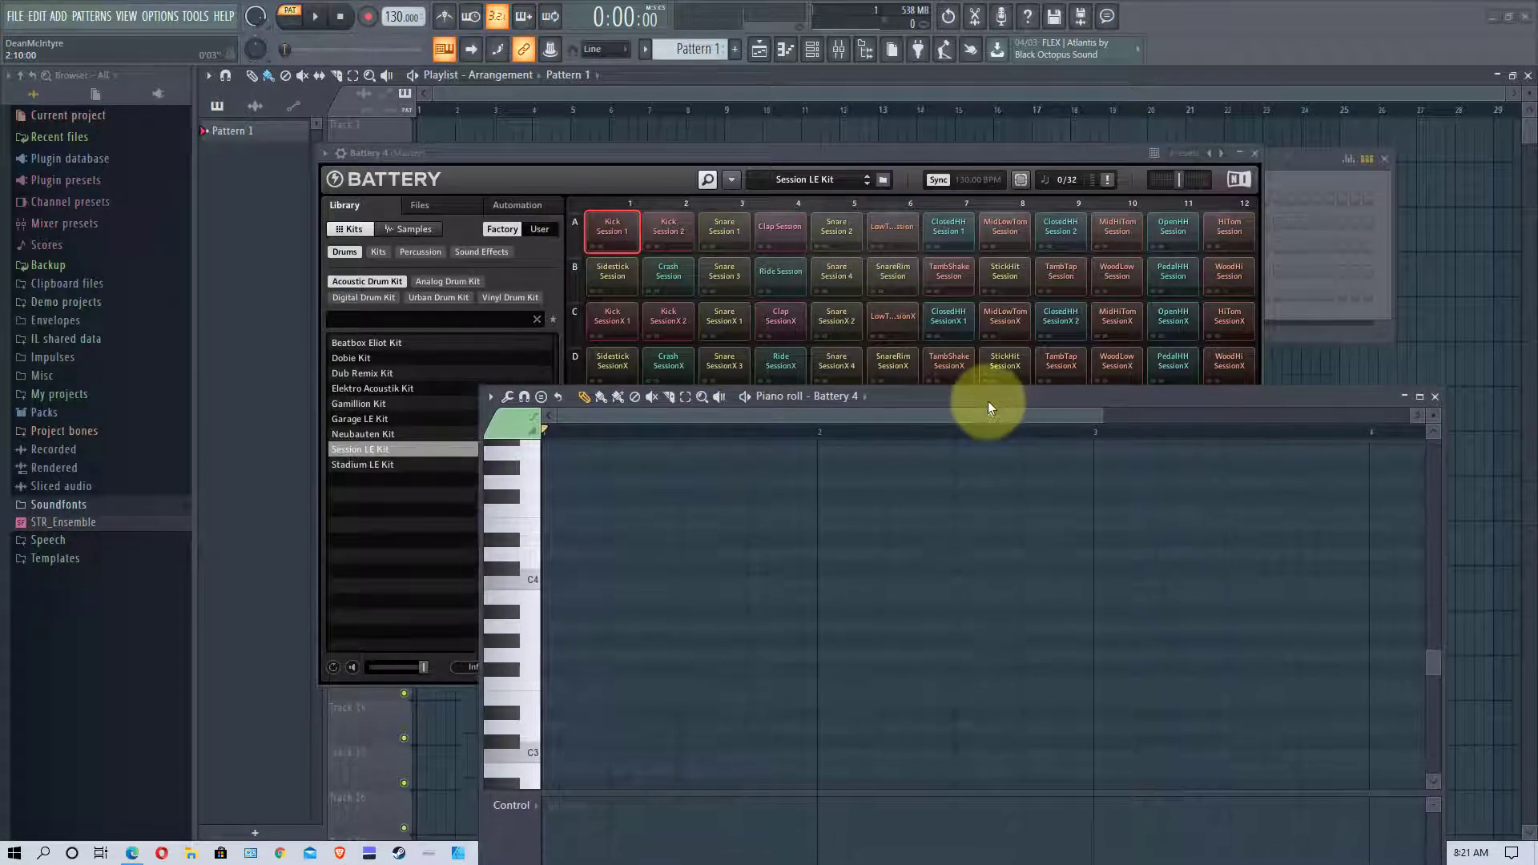
pyautogui.click(532, 757)
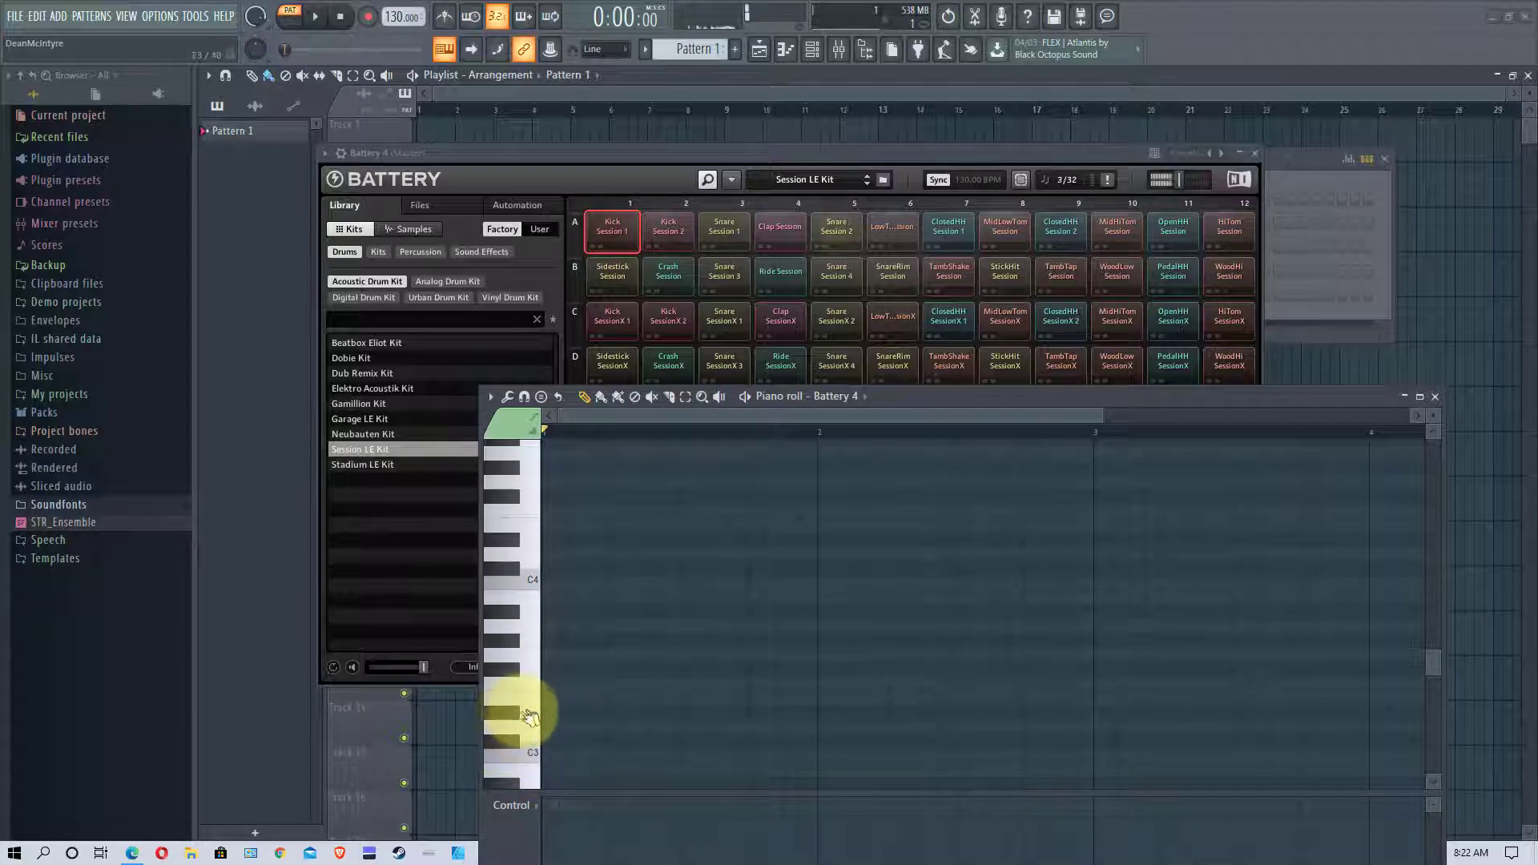
pyautogui.moveTo(521, 715); pyautogui.dragTo(532, 757)
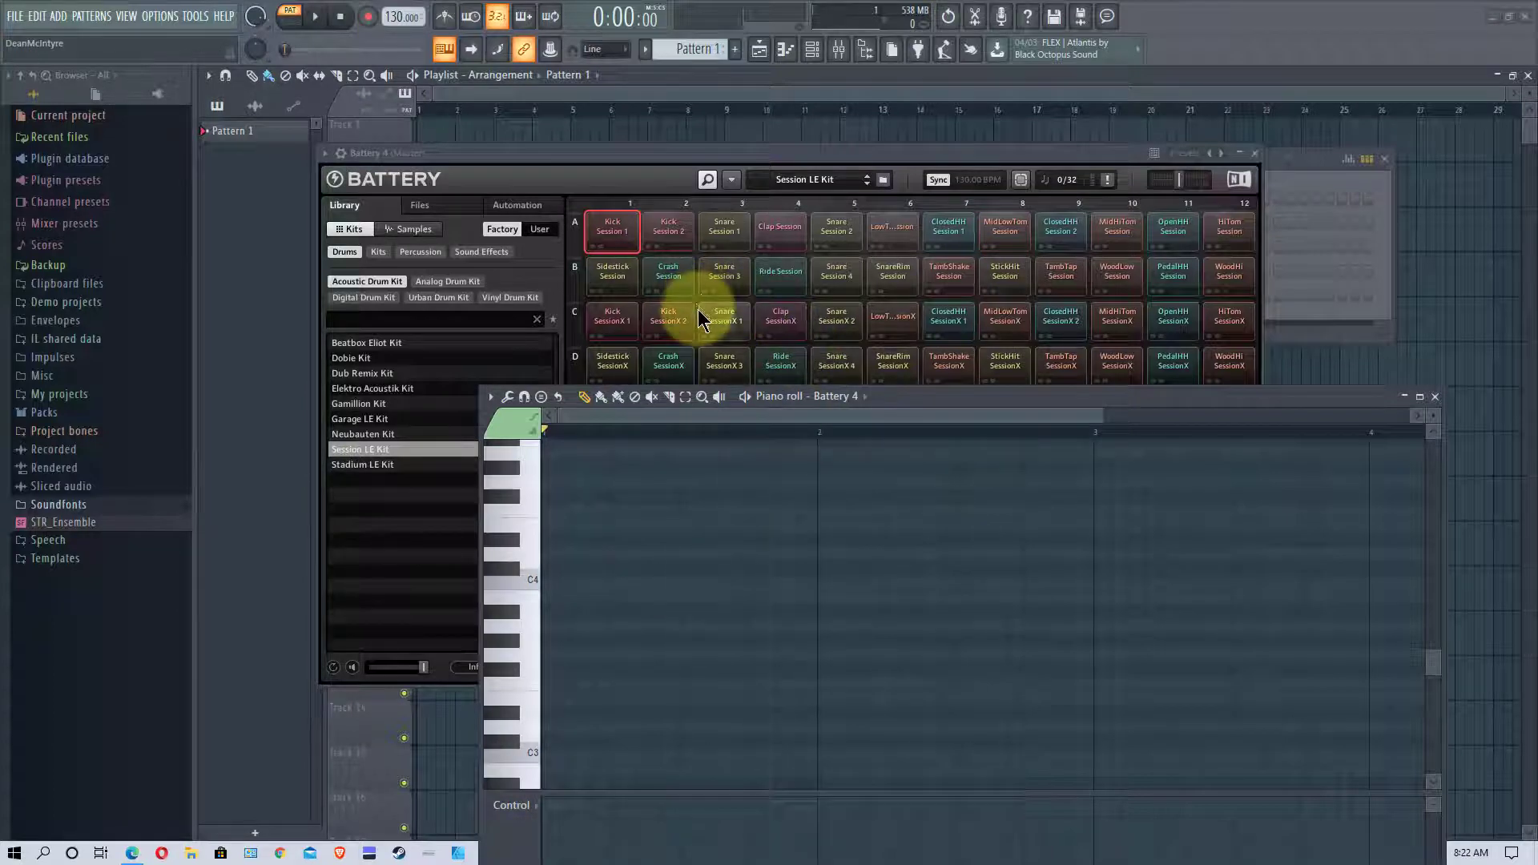
pyautogui.click(533, 752)
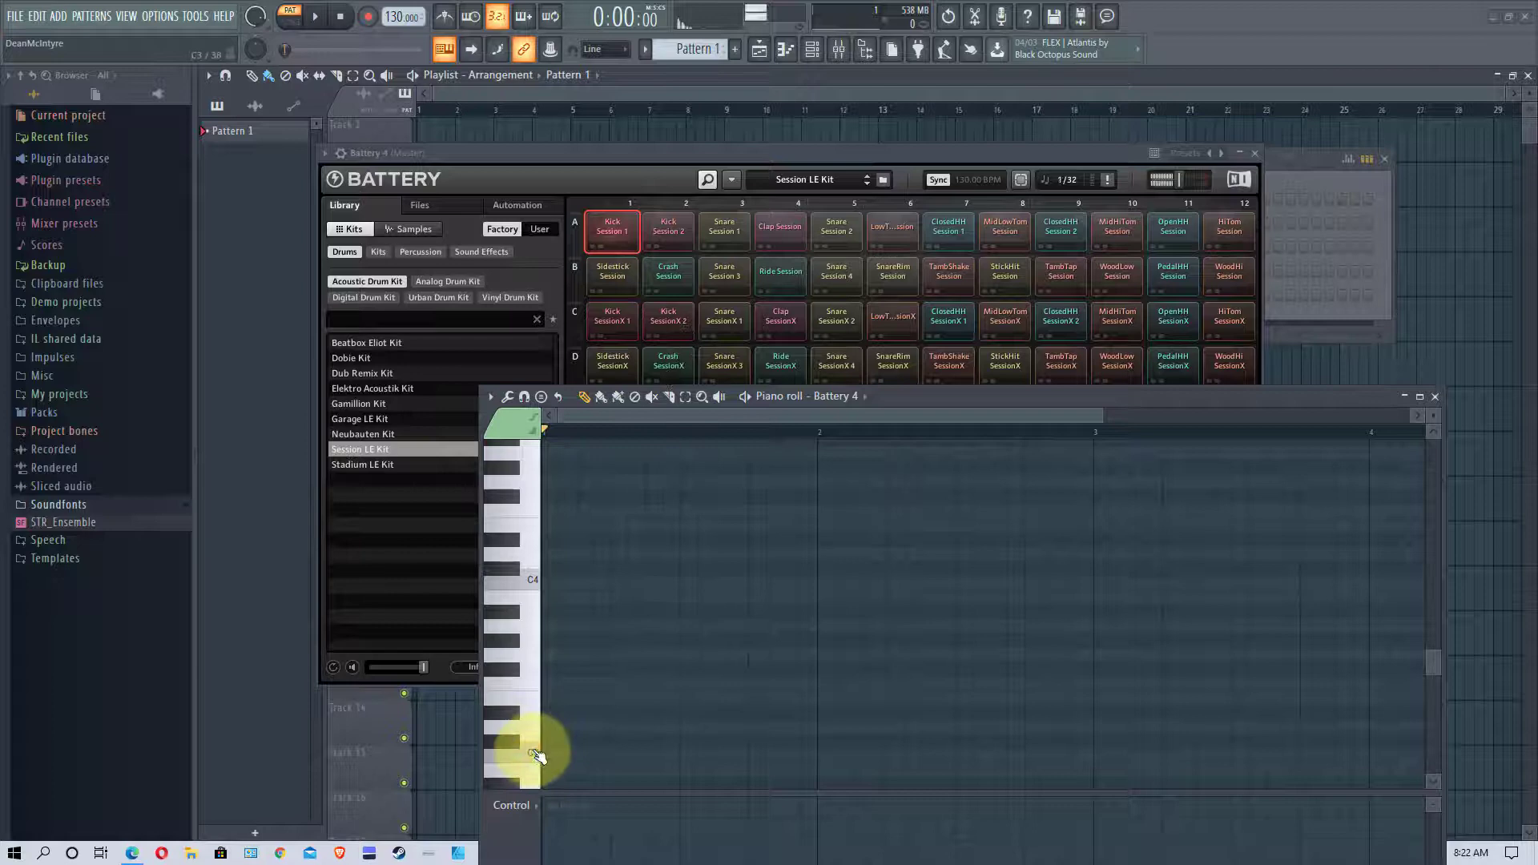
pyautogui.click(535, 756)
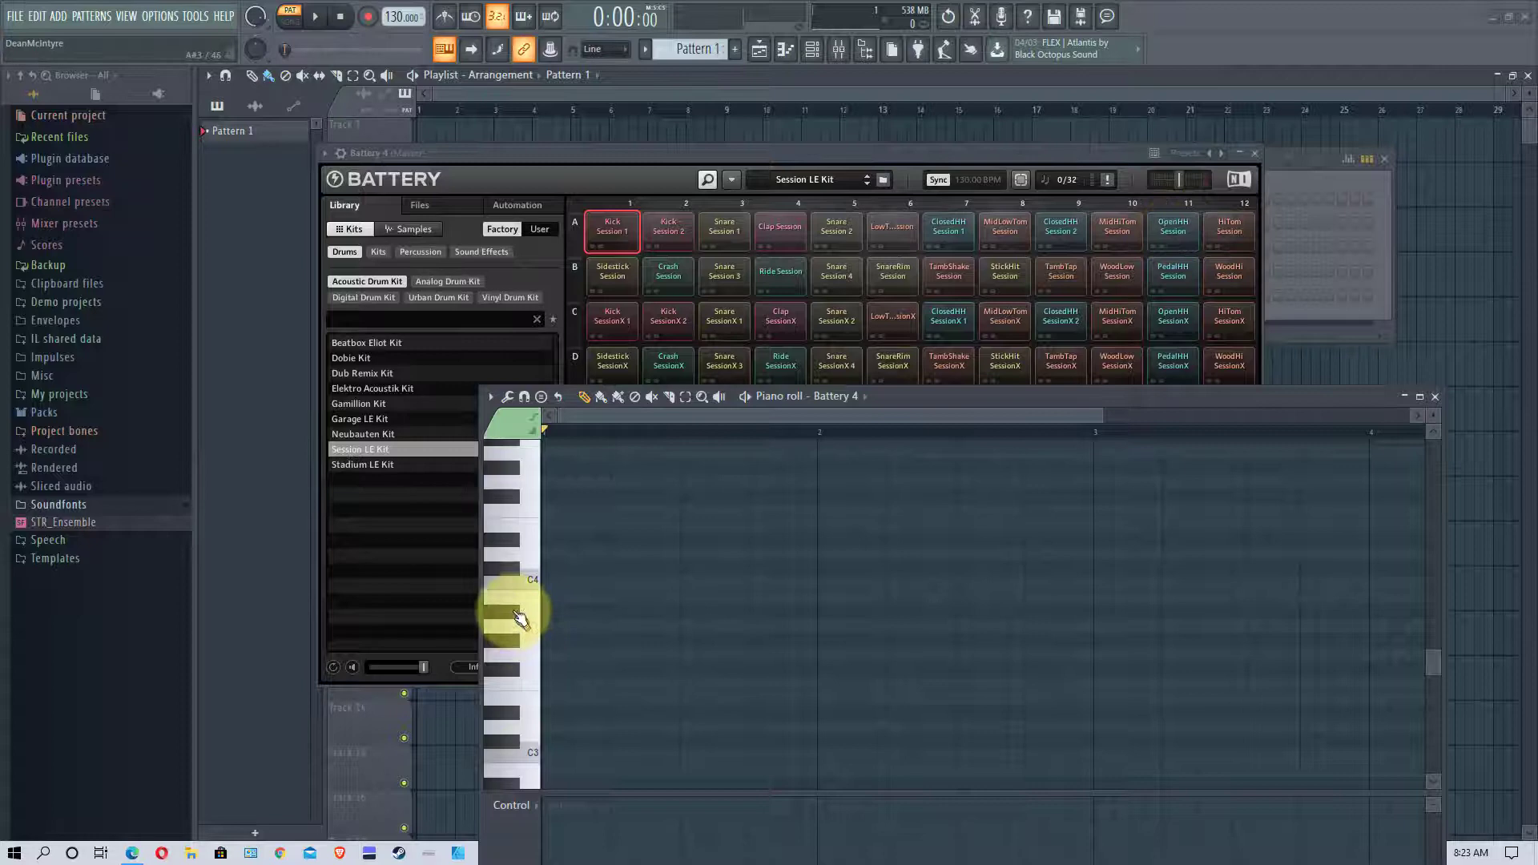
pyautogui.click(517, 613)
pyautogui.click(516, 613)
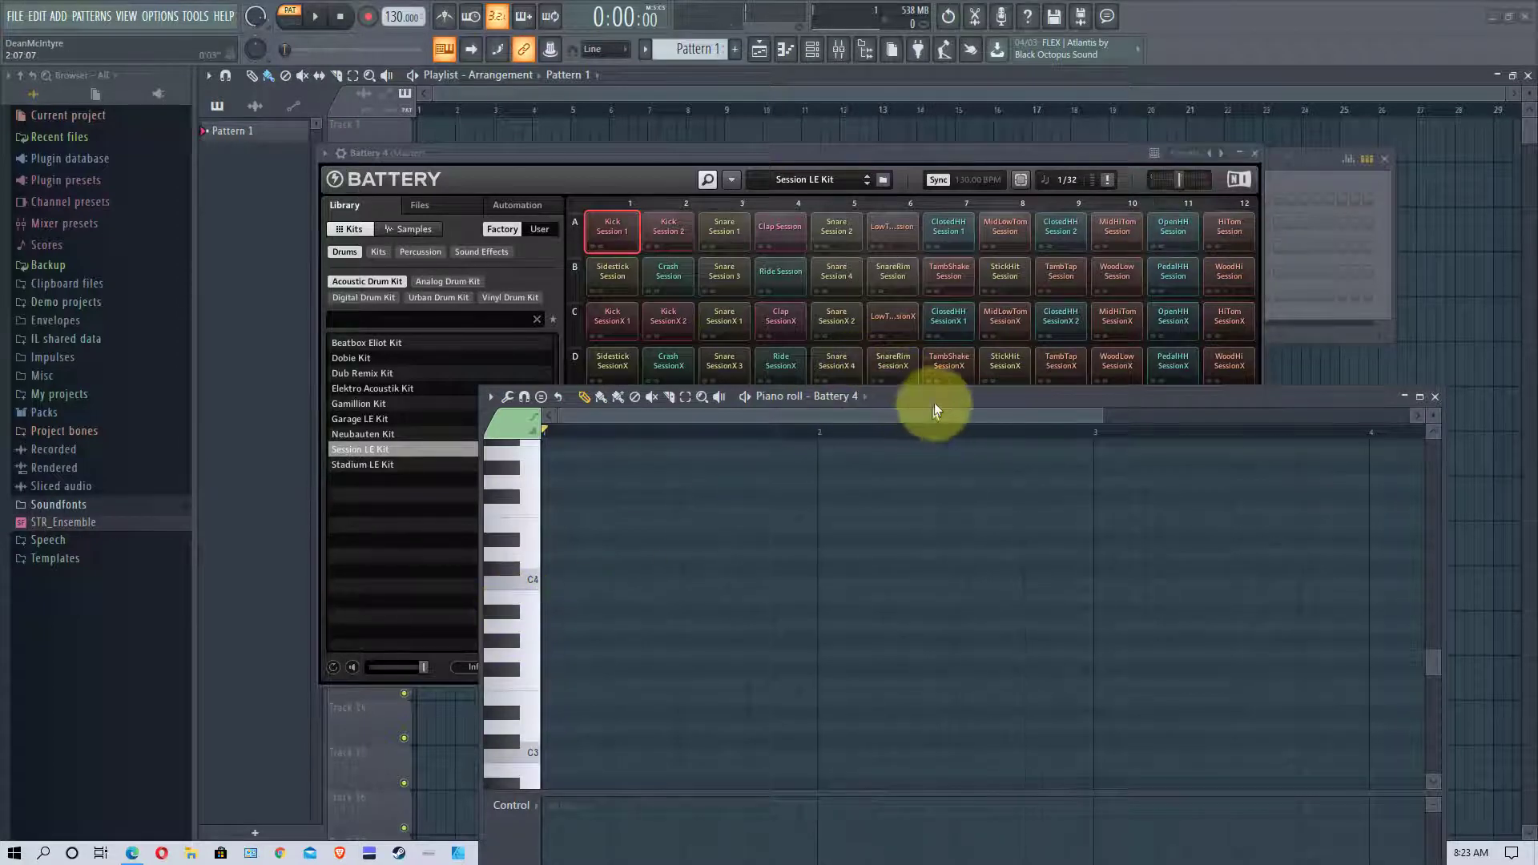
# Place C3 notes on beats 1 and 3 and D3 on beats 2 and 4, then play-check them.
pyautogui.moveTo(934, 399); pyautogui.dragTo(940, 268)
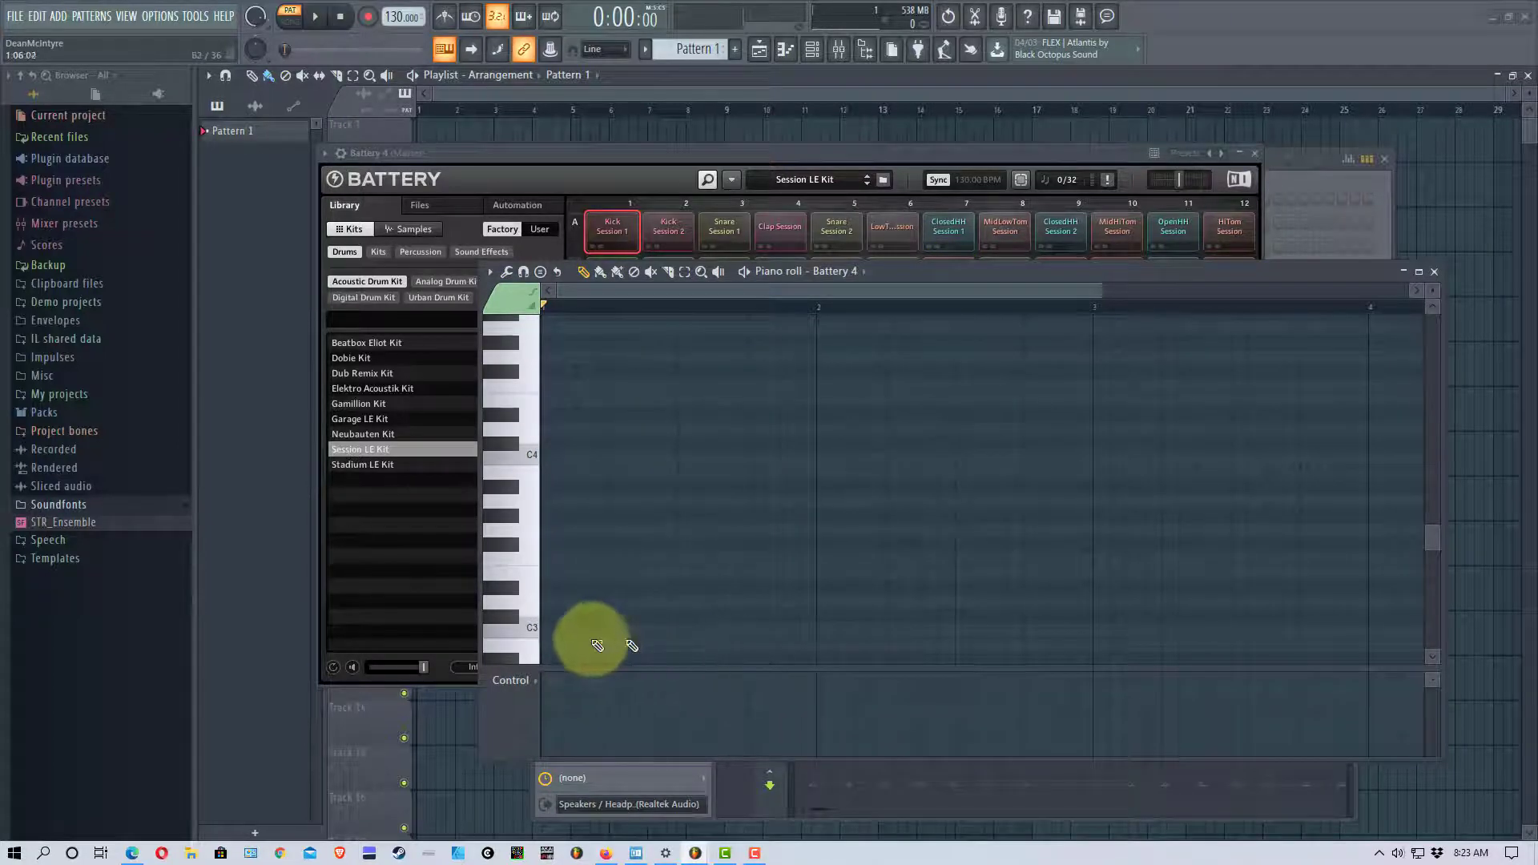
pyautogui.click(549, 632)
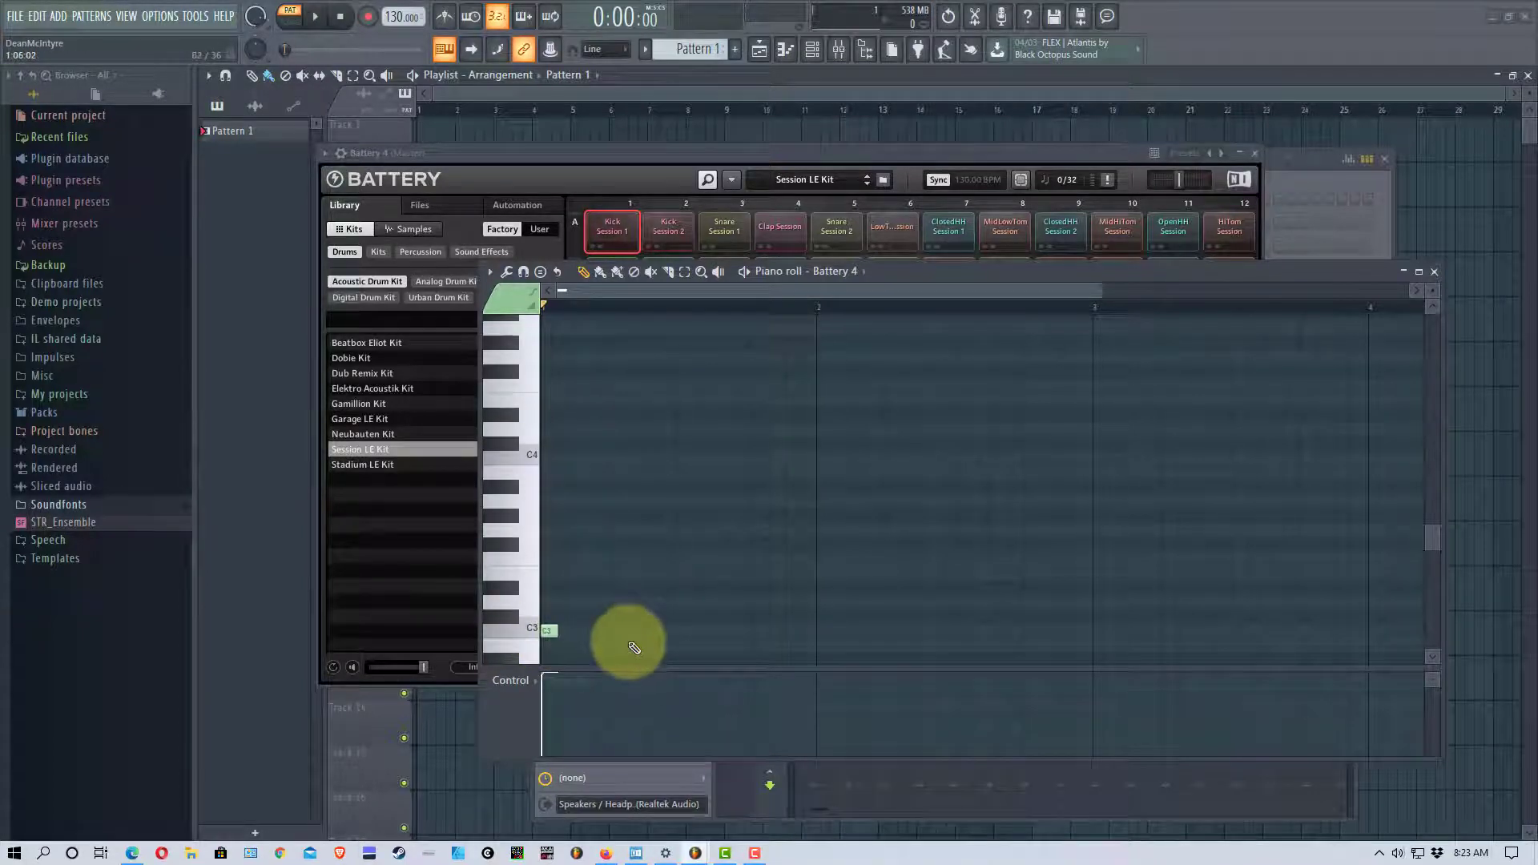
pyautogui.click(689, 633)
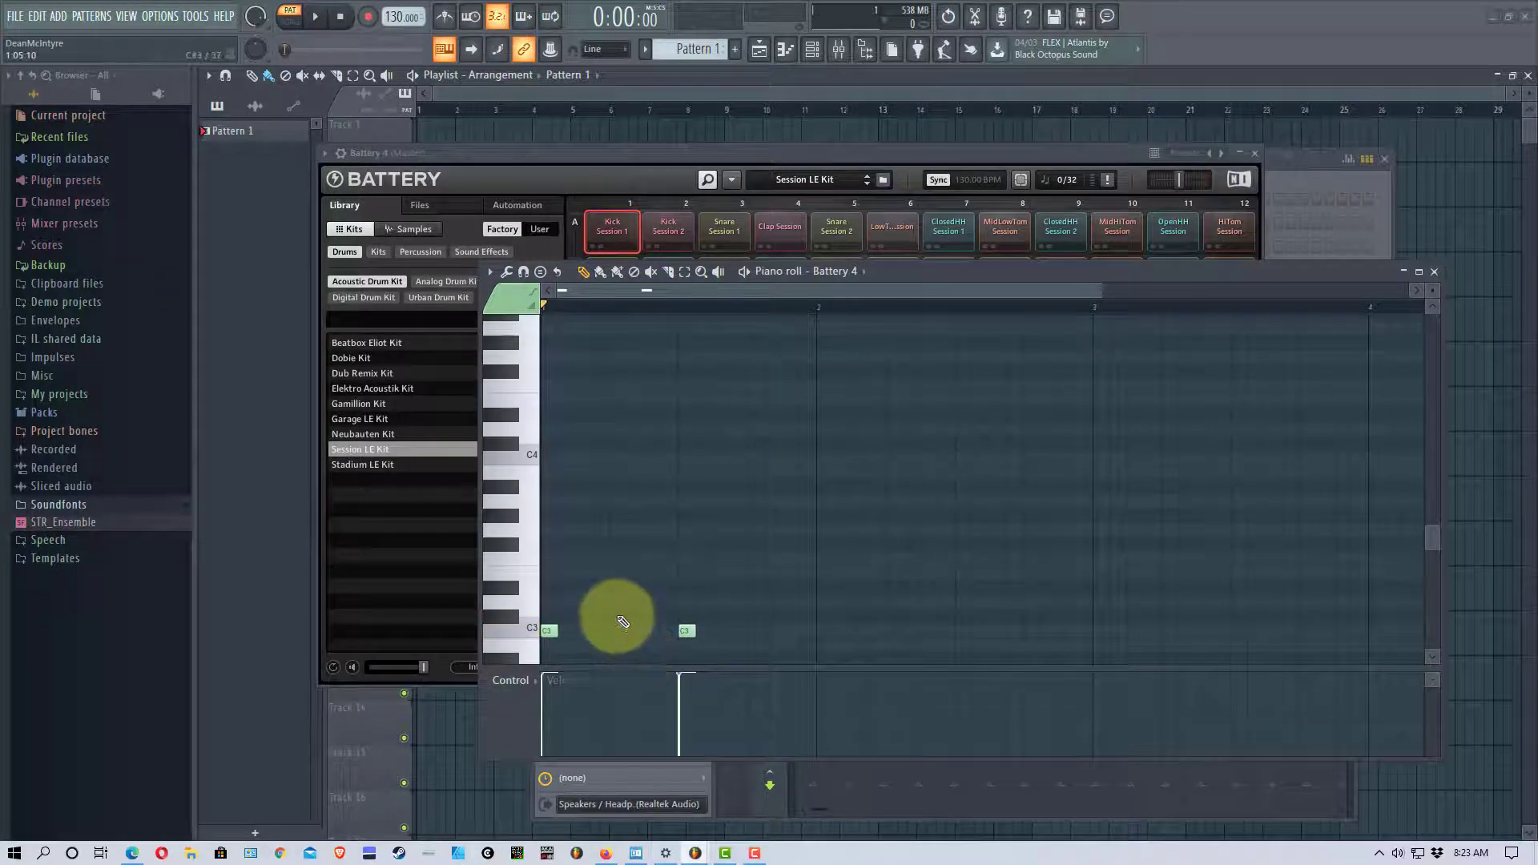
pyautogui.click(618, 602)
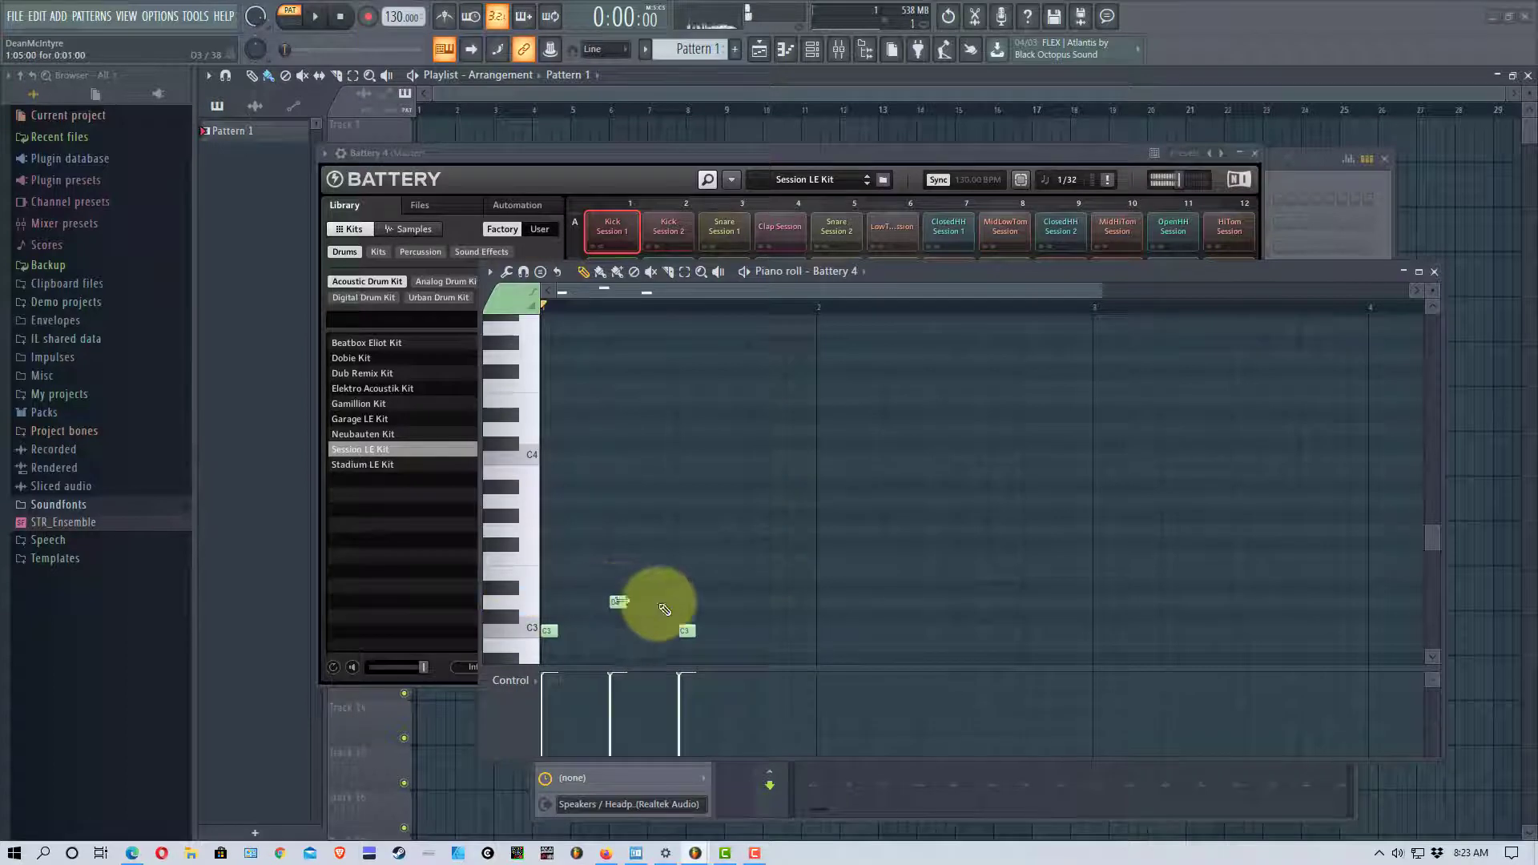
pyautogui.click(753, 602)
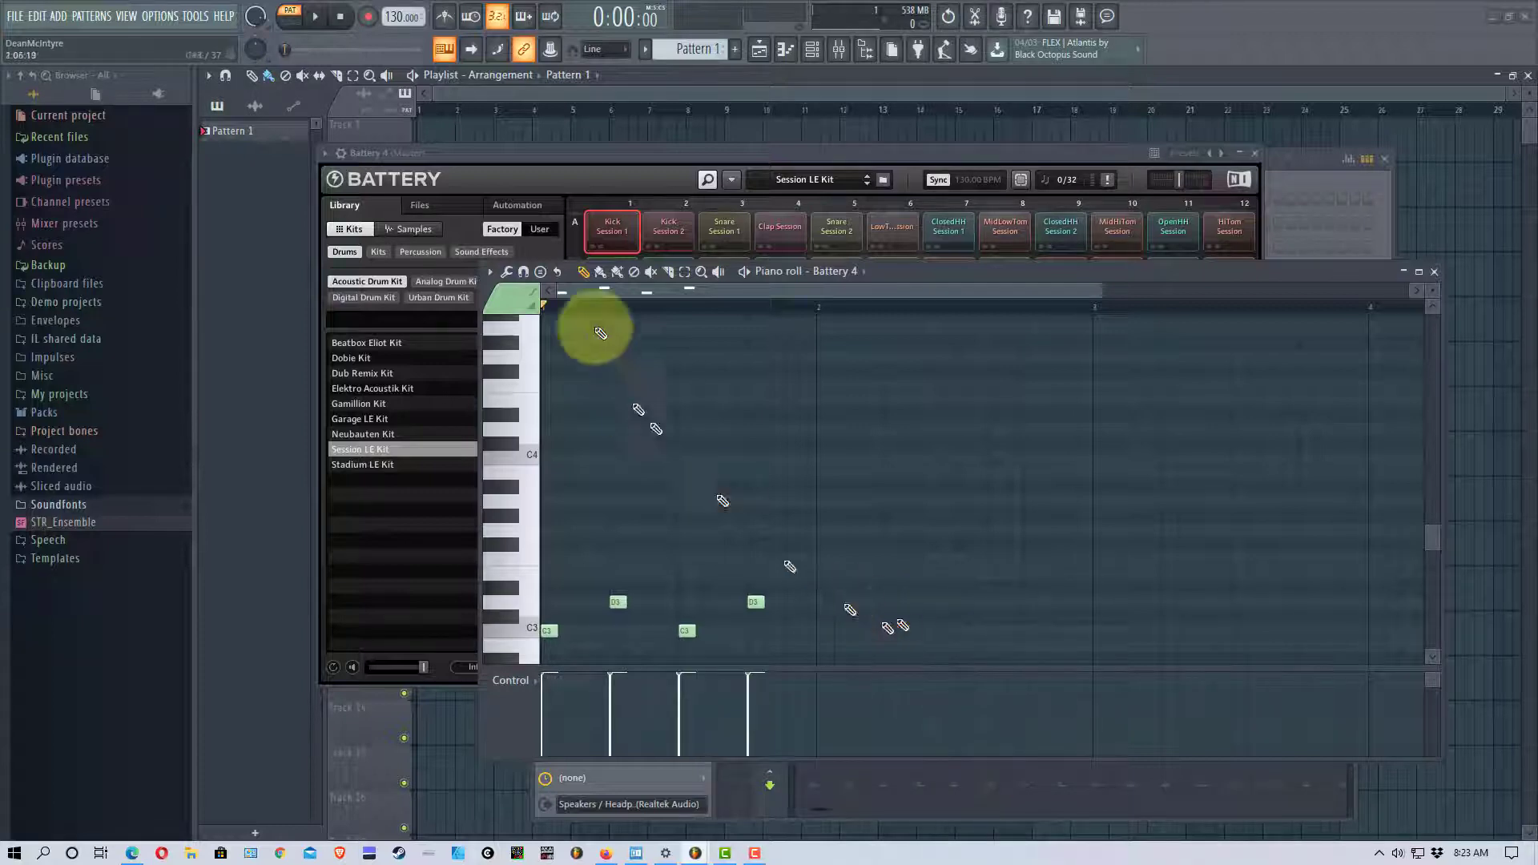
pyautogui.click(320, 19)
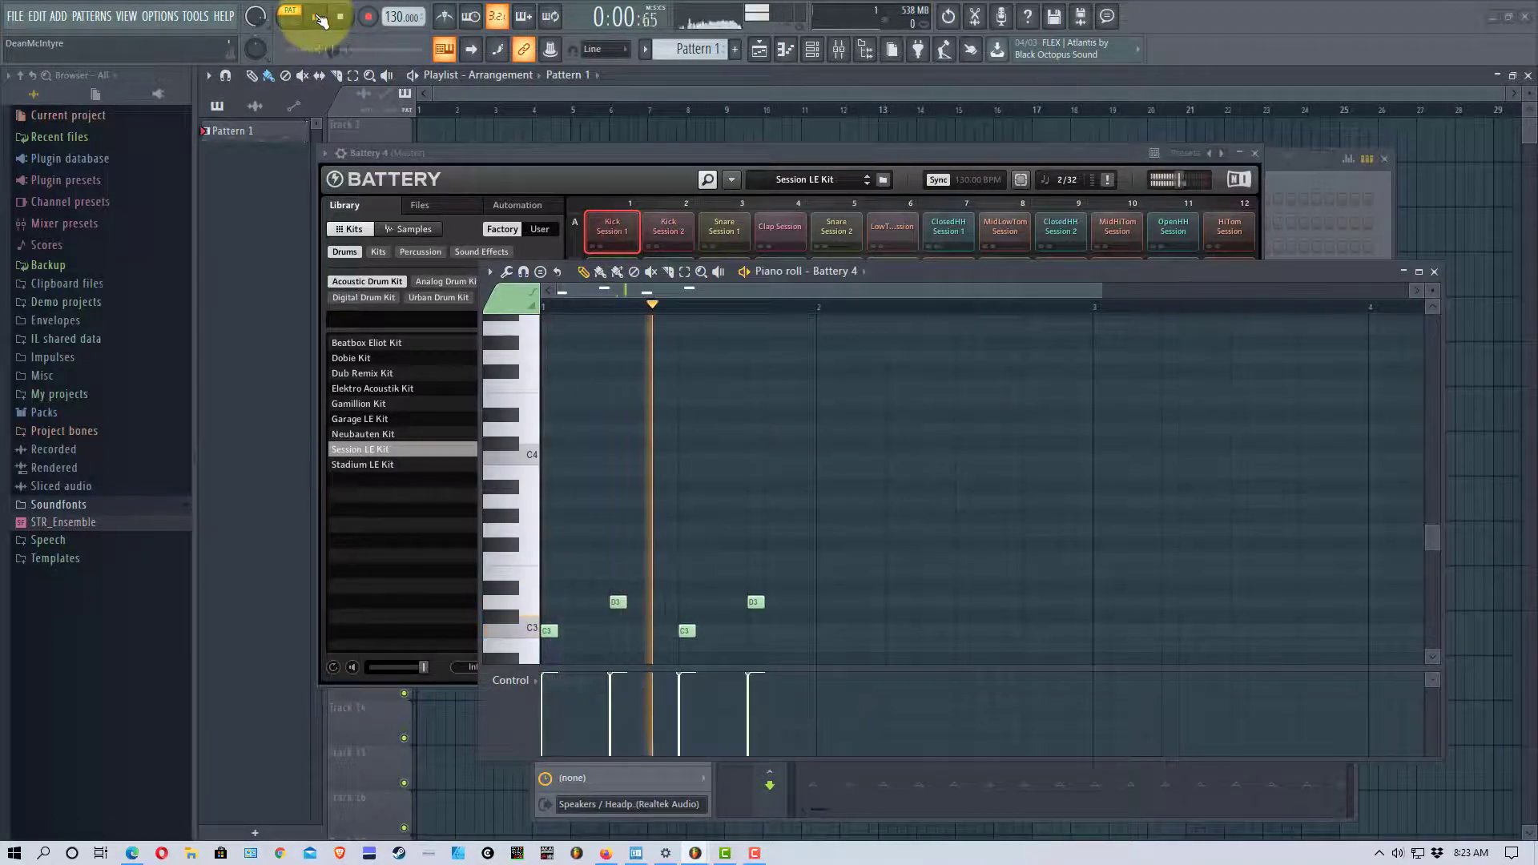
pyautogui.click(320, 19)
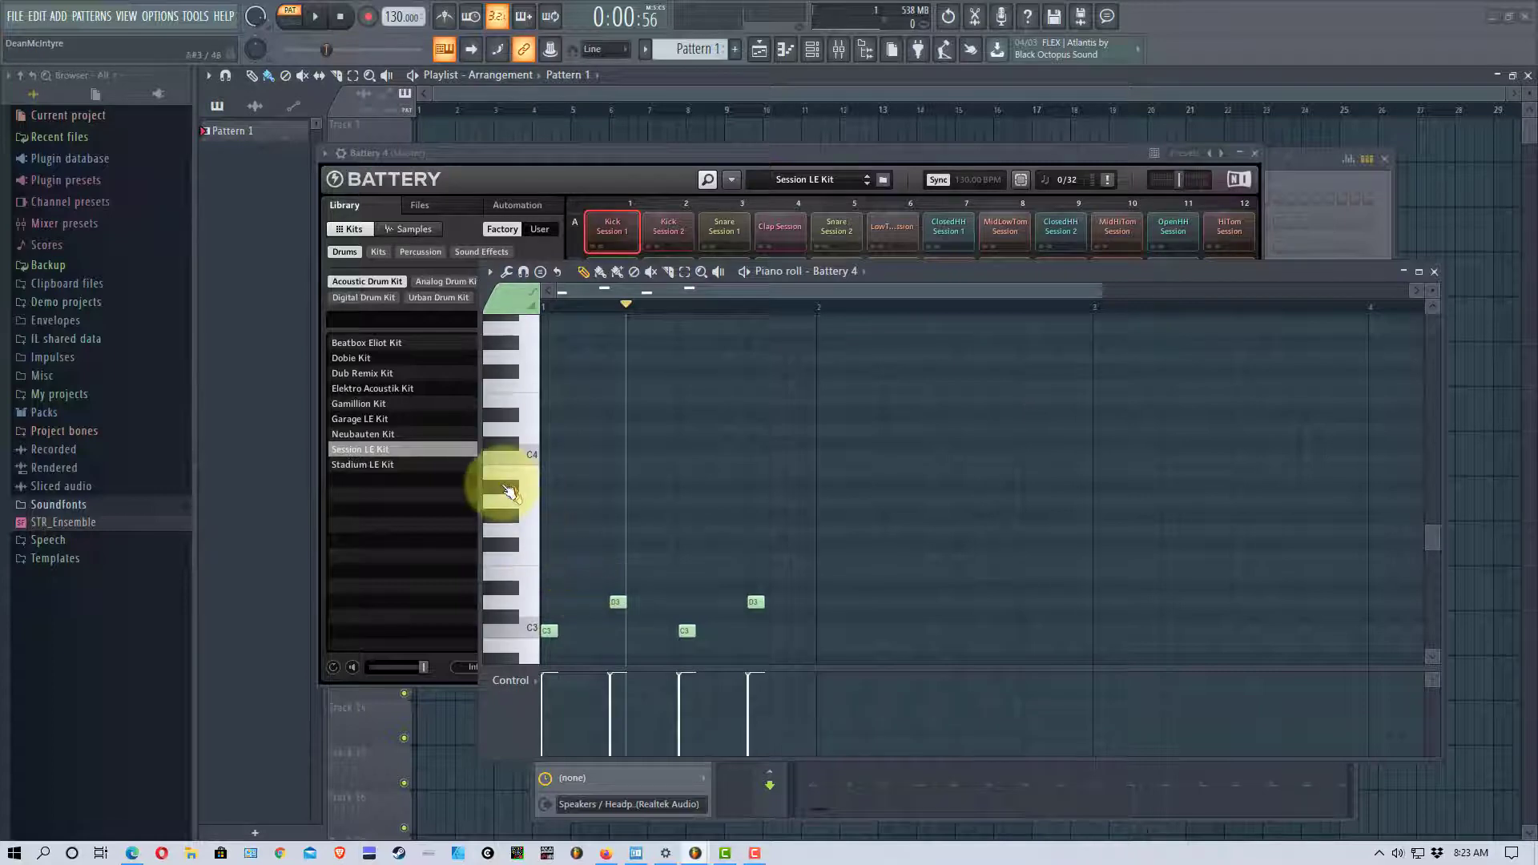
# Draw eight evenly spaced A#3 hi-hat notes across bar 1 and play the pattern.
pyautogui.click(559, 488)
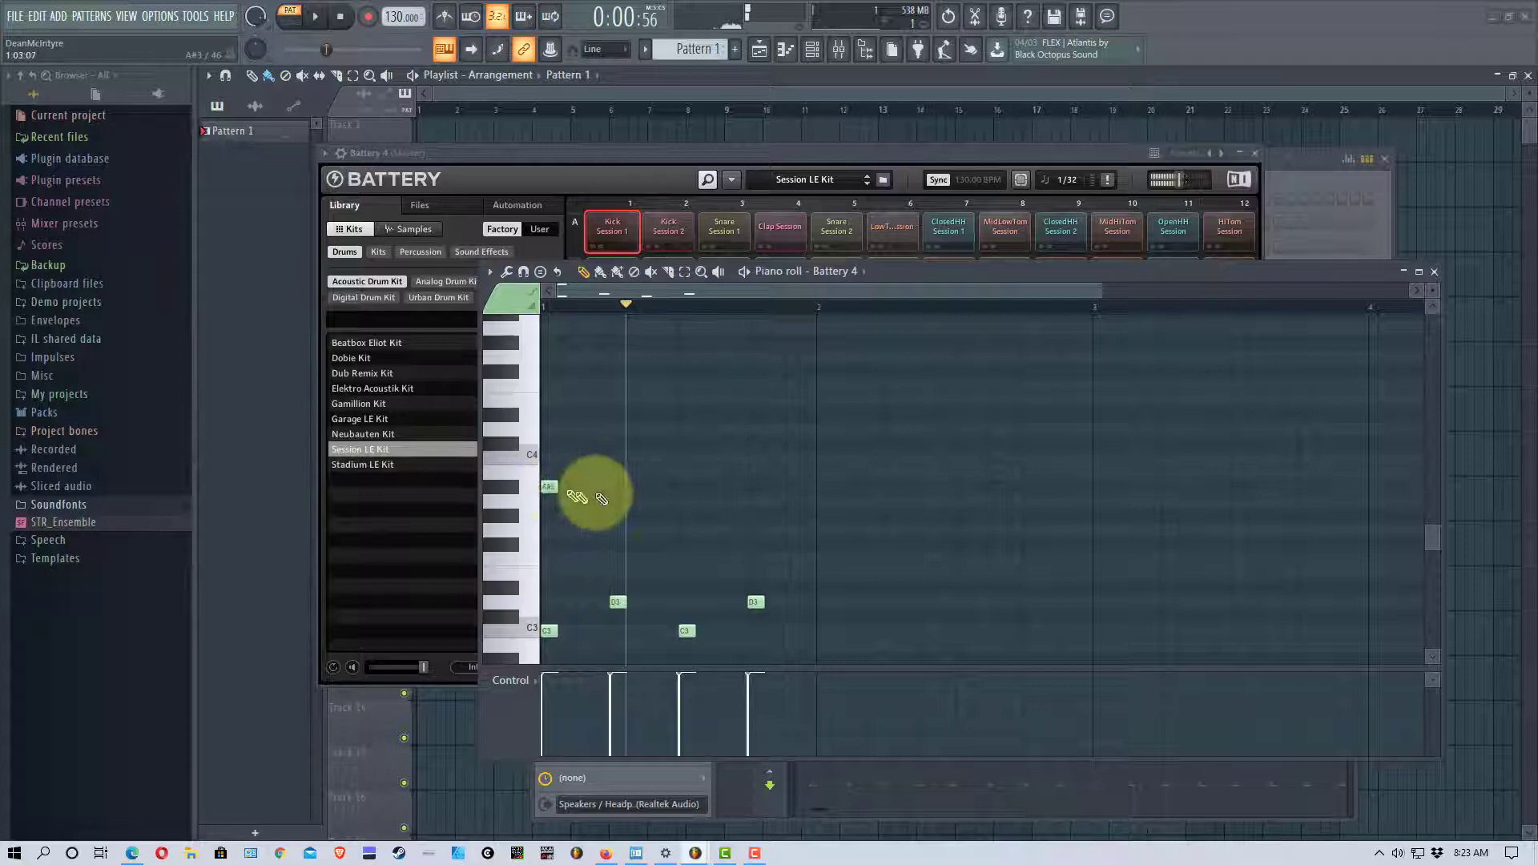
pyautogui.click(582, 487)
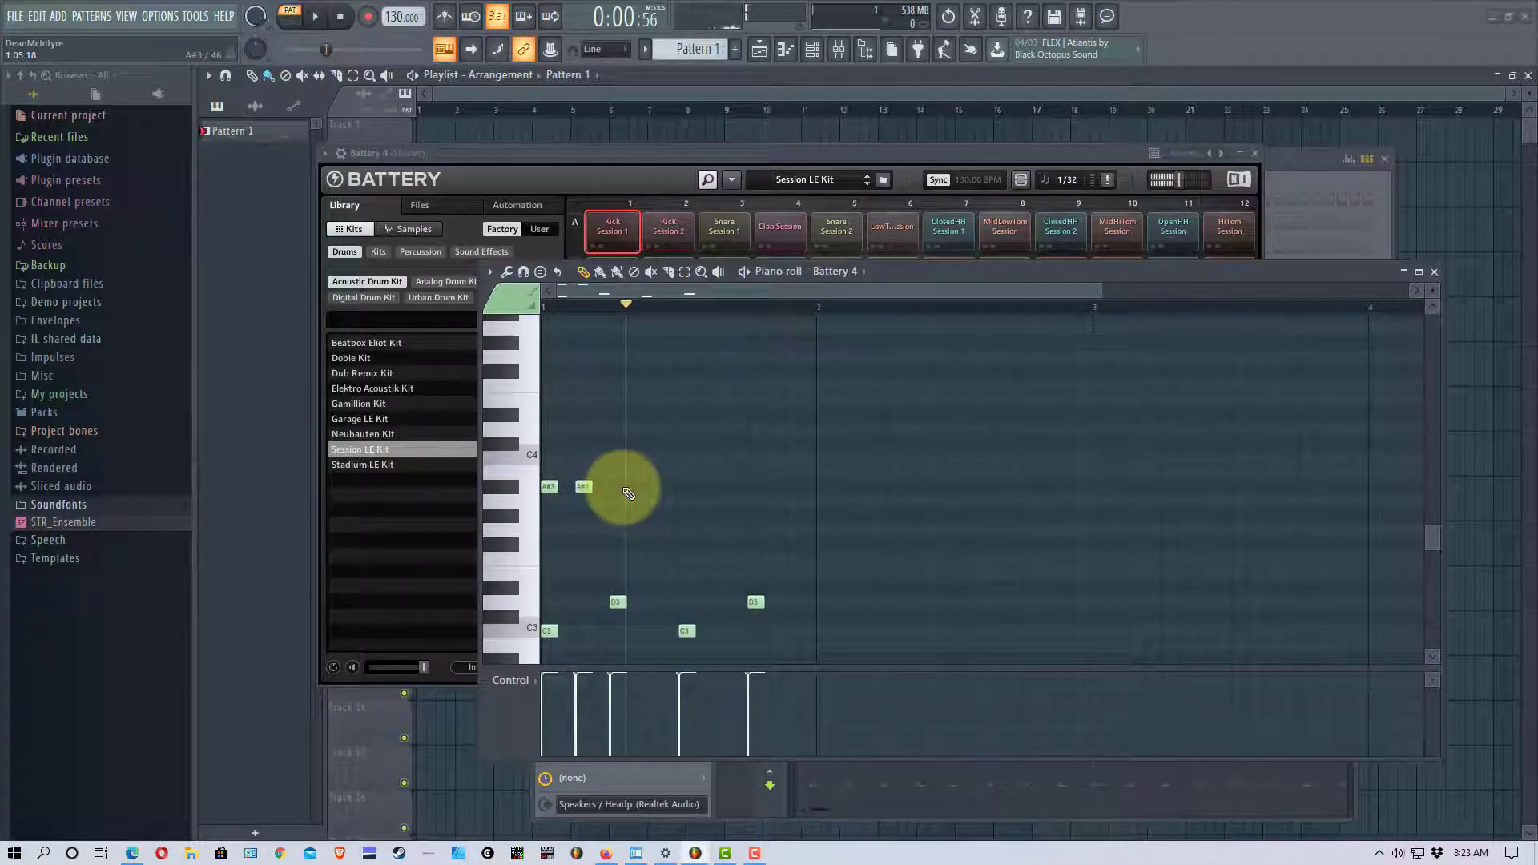
pyautogui.click(623, 488)
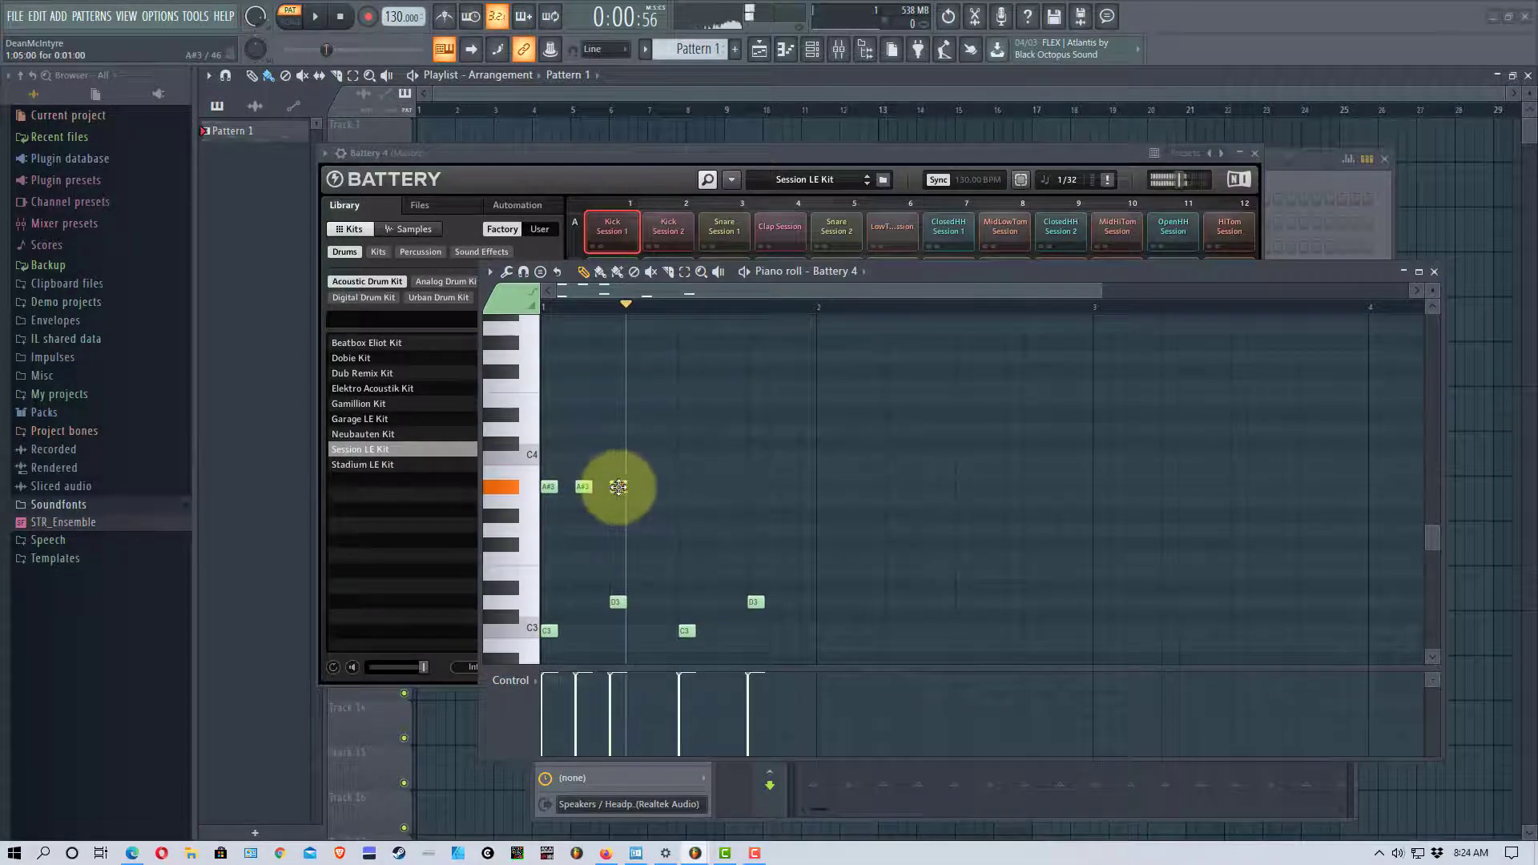
pyautogui.click(653, 487)
pyautogui.click(687, 488)
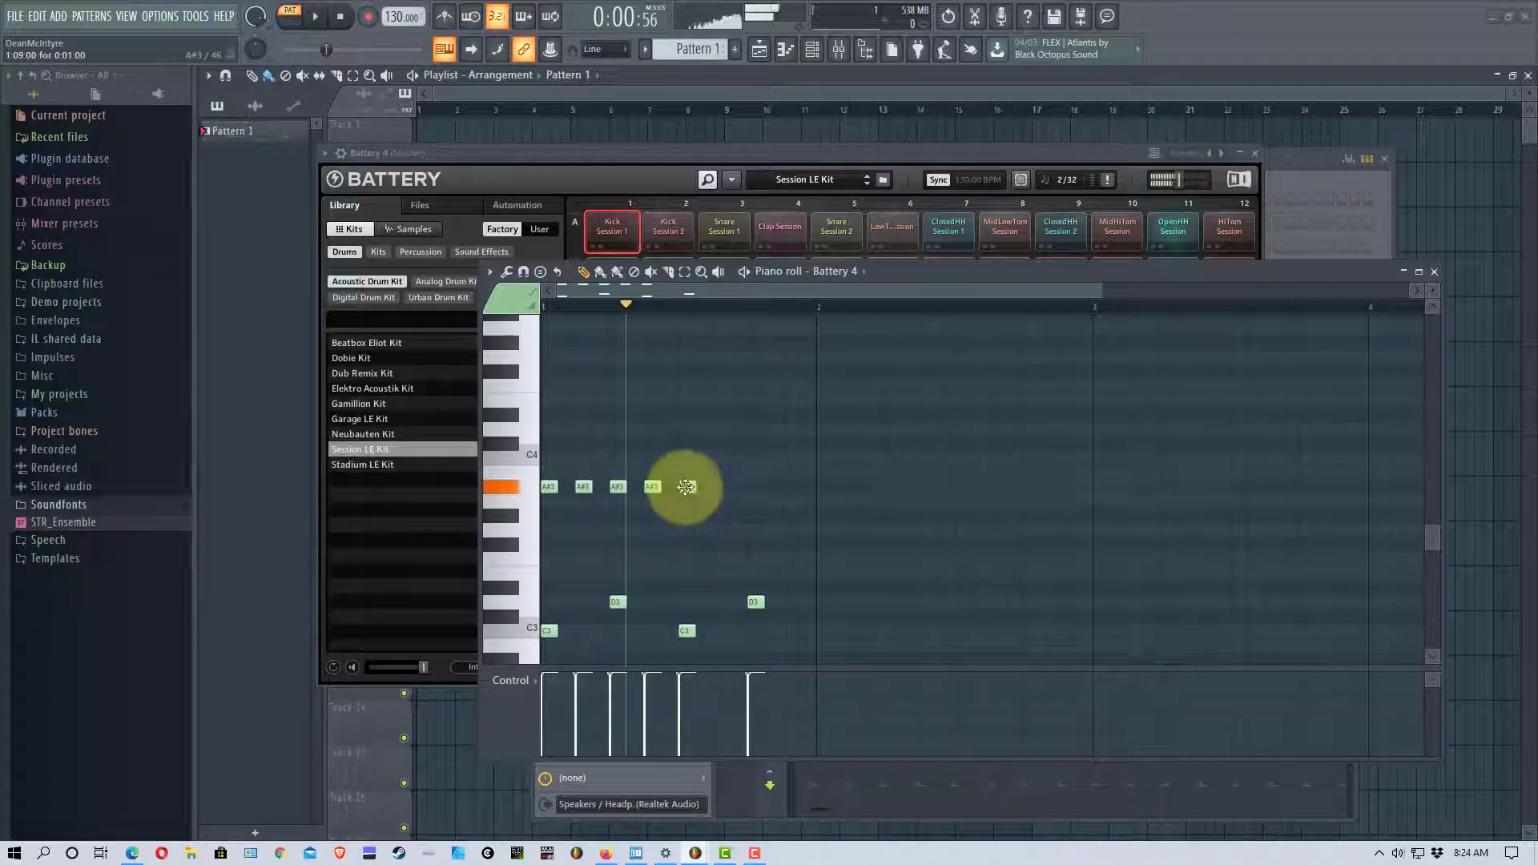
pyautogui.click(718, 487)
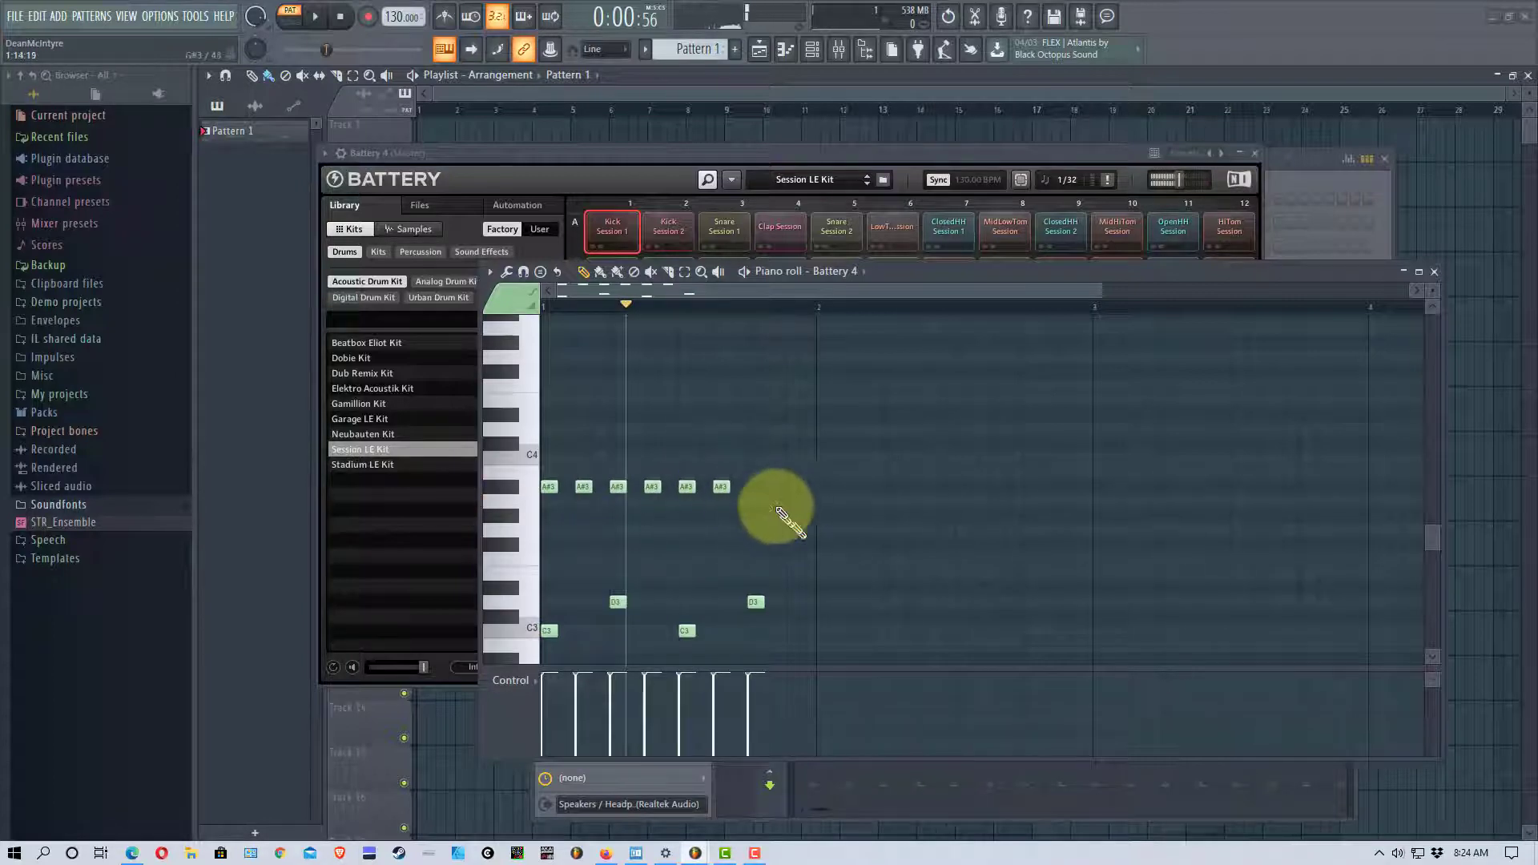
pyautogui.click(756, 487)
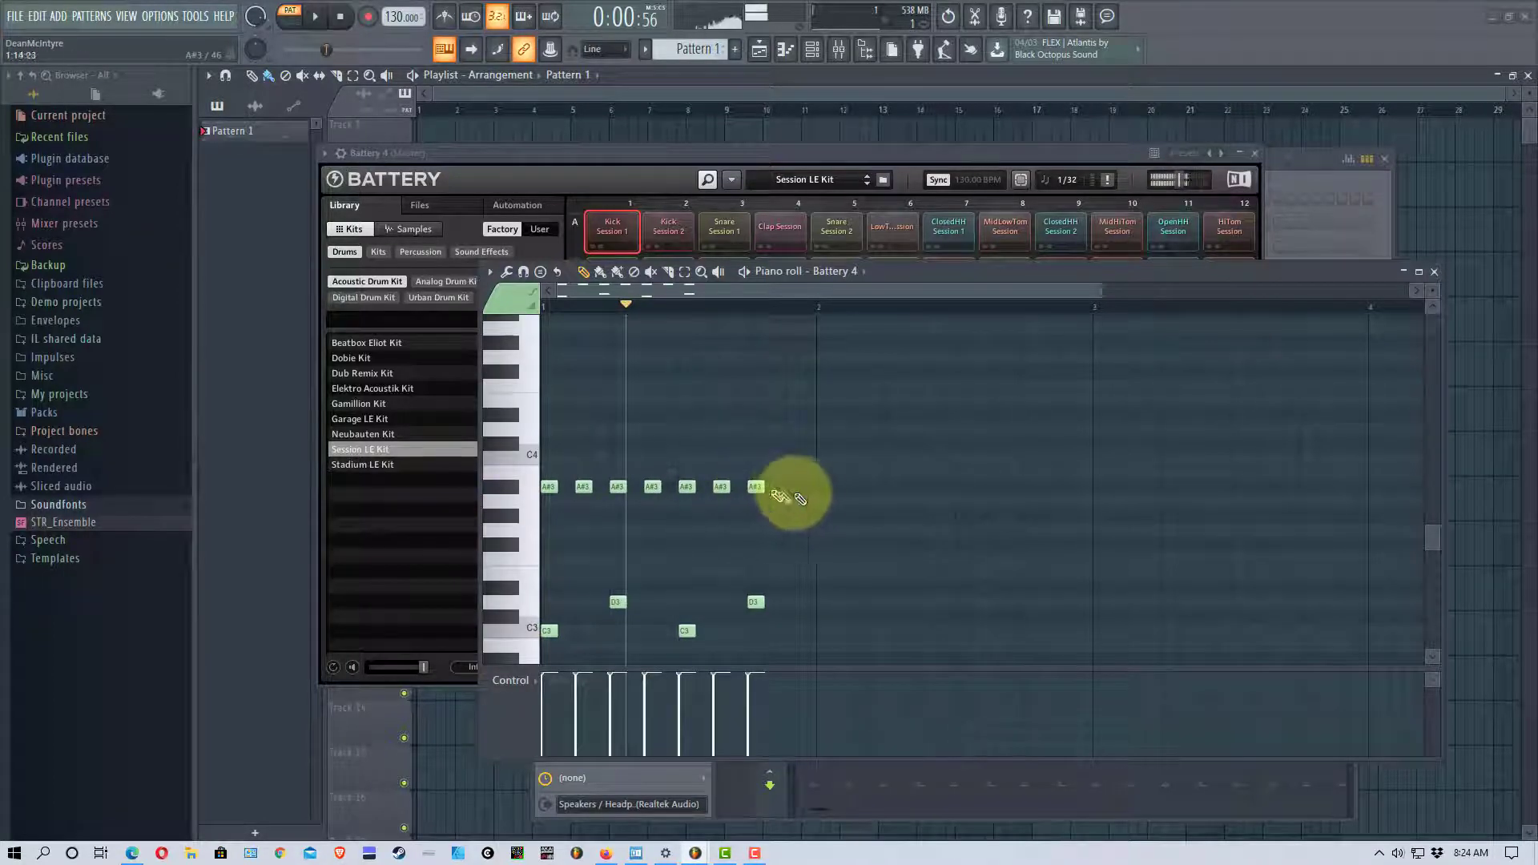
pyautogui.click(790, 487)
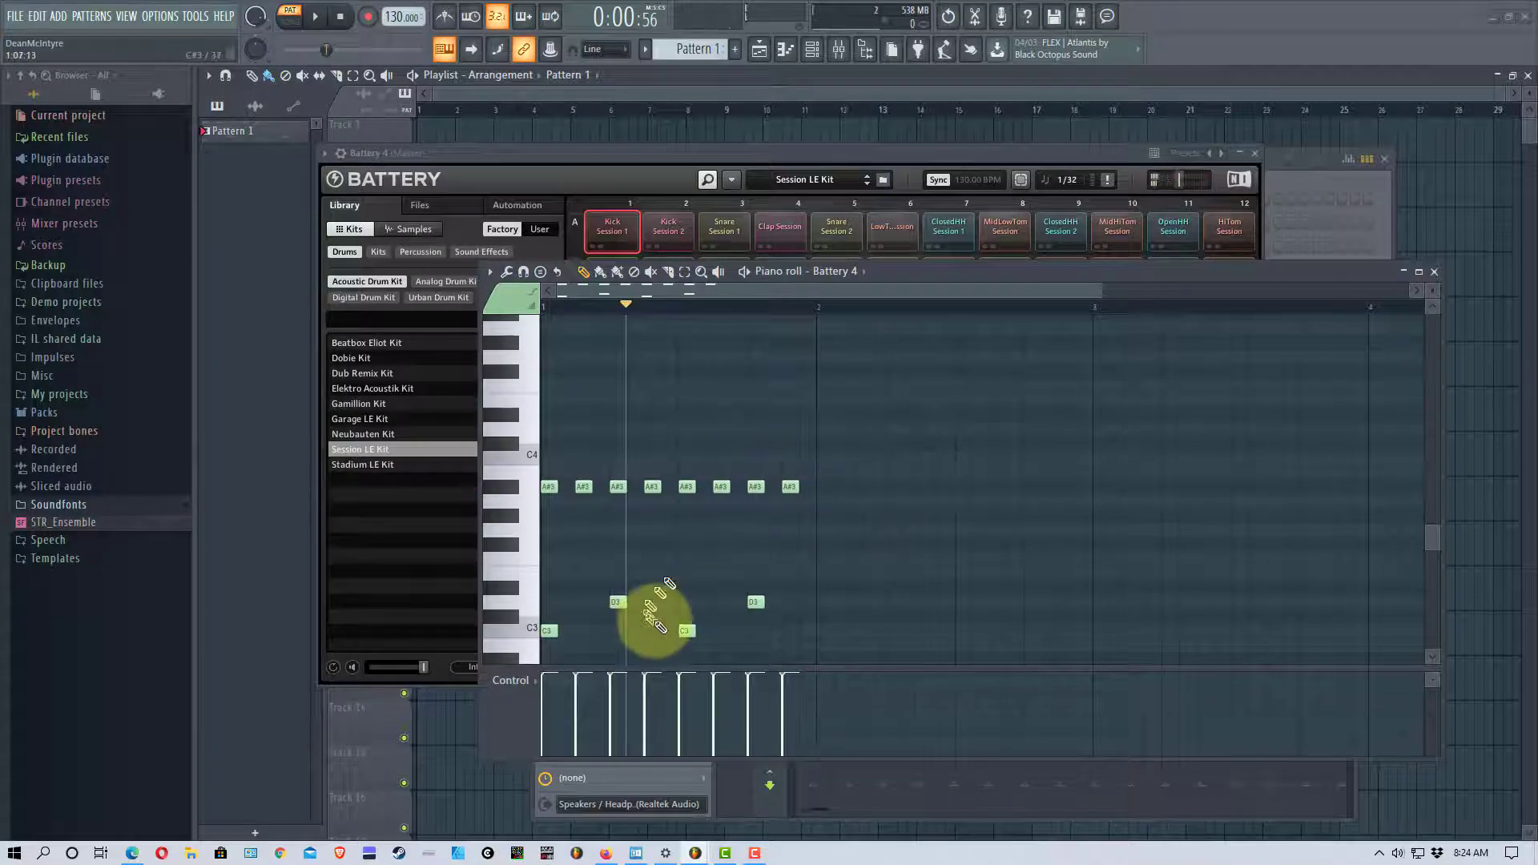
pyautogui.click(315, 16)
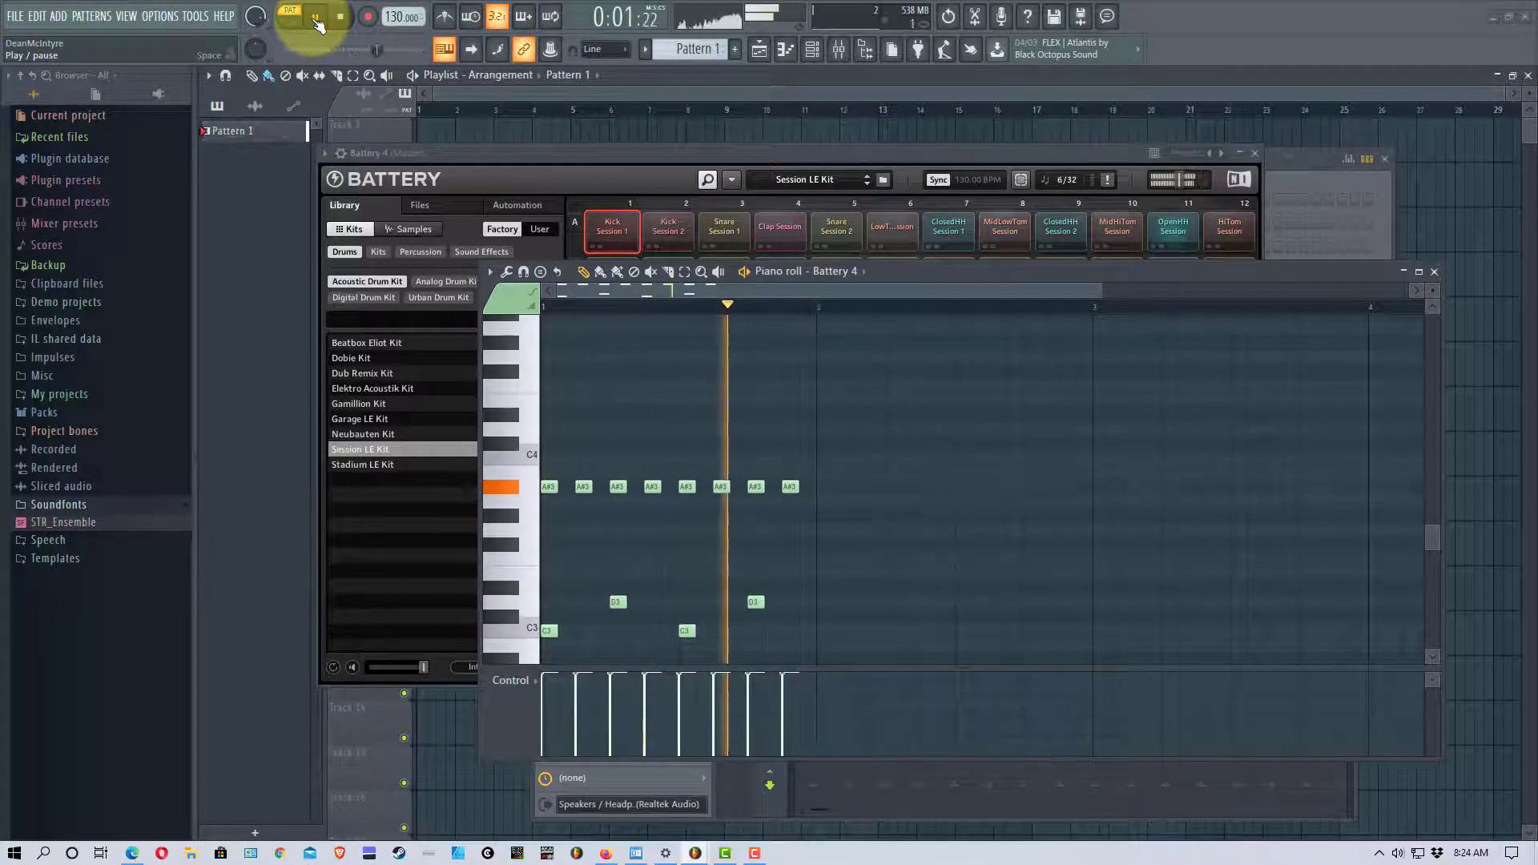
# Stop playback and bring the Channel rack to the front.
pyautogui.click(316, 20)
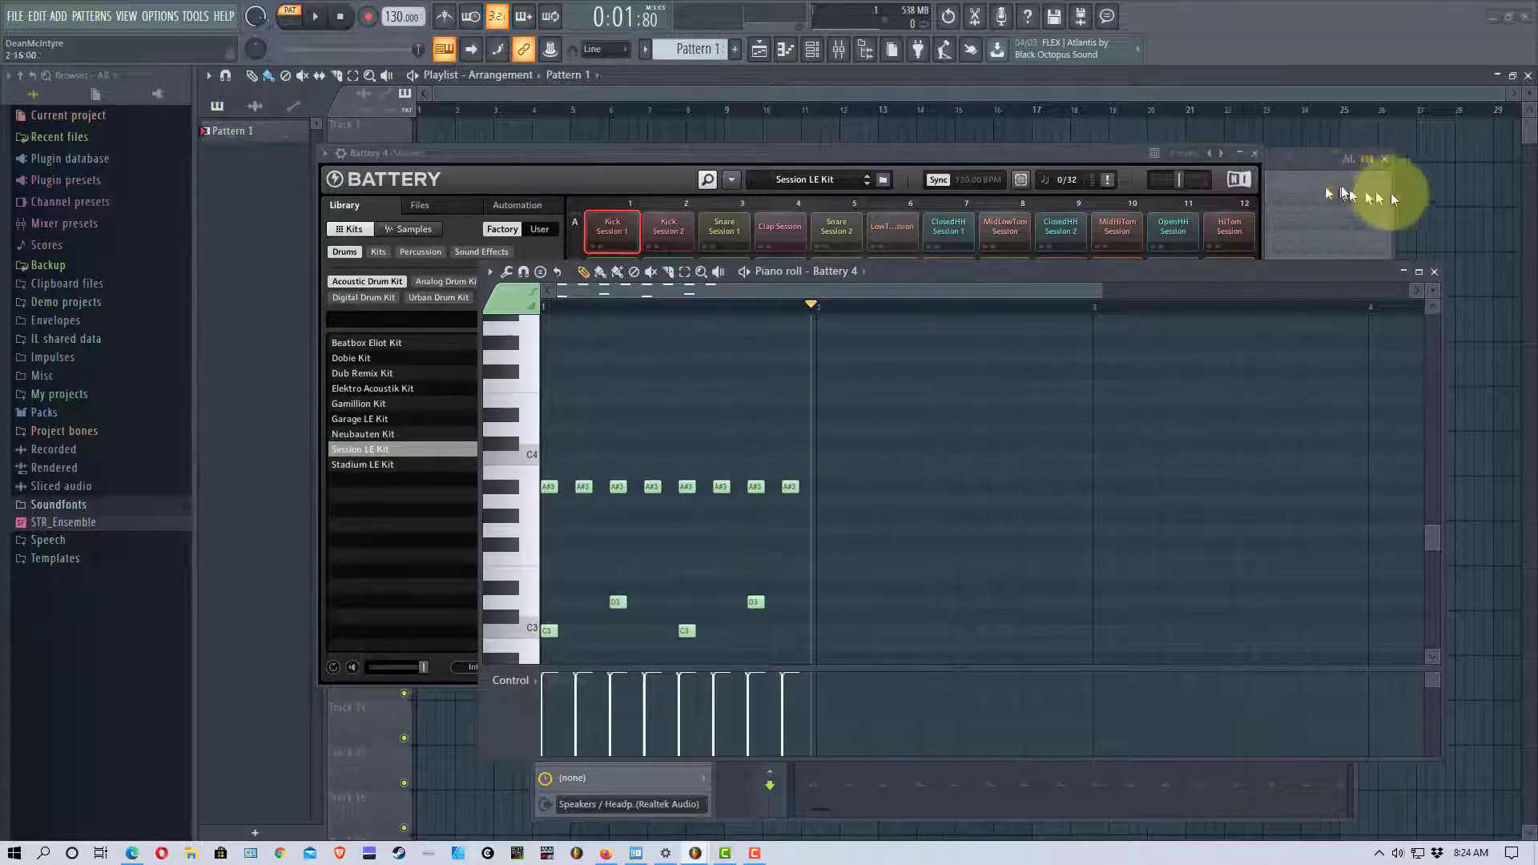
pyautogui.click(1271, 167)
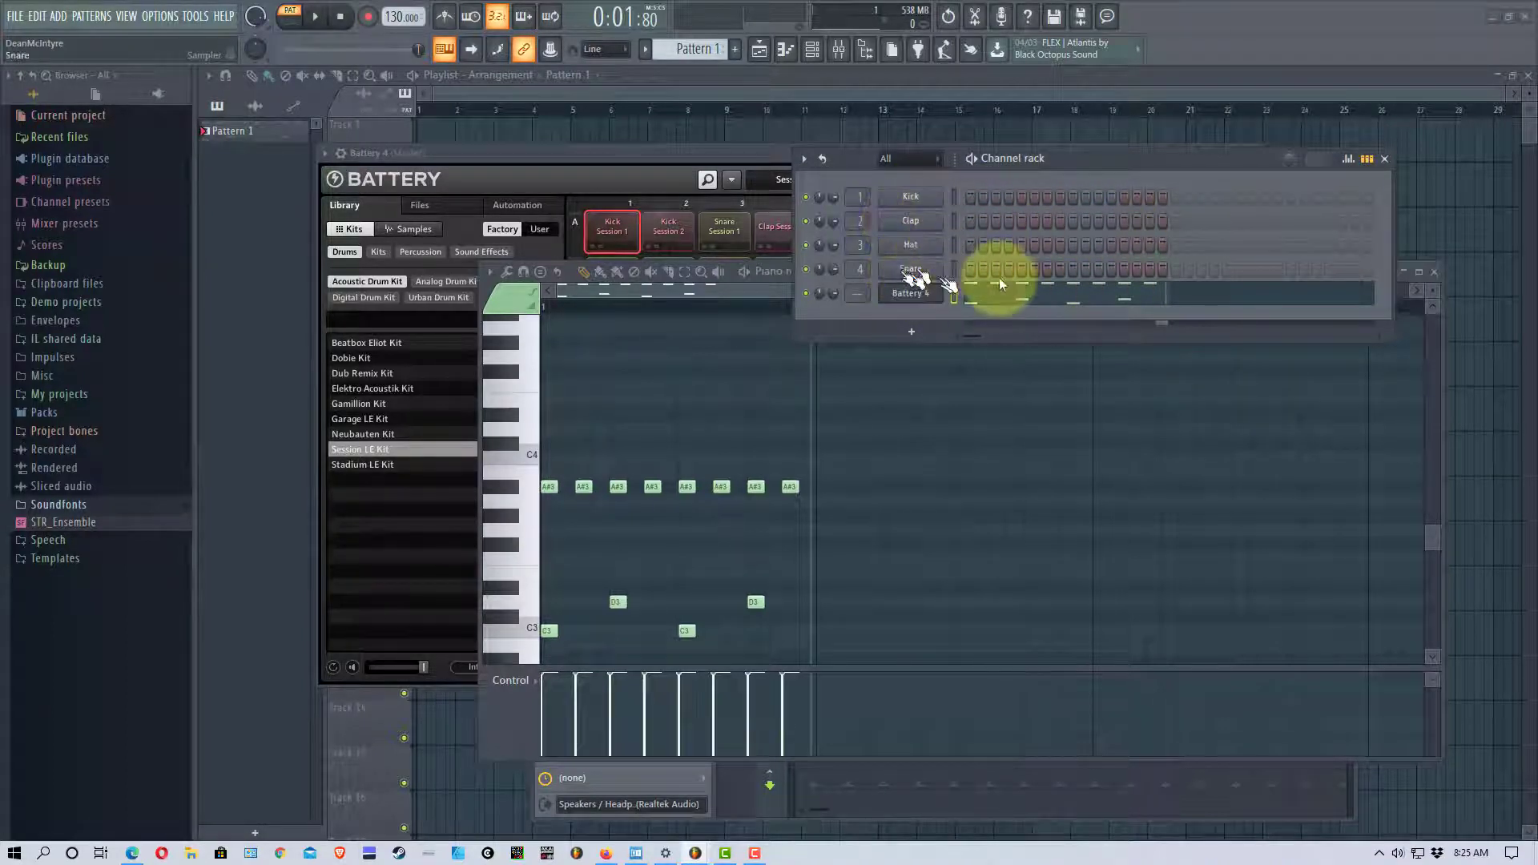
# Select the Battery 4 channel and bring the Battery window forward.
pyautogui.click(950, 291)
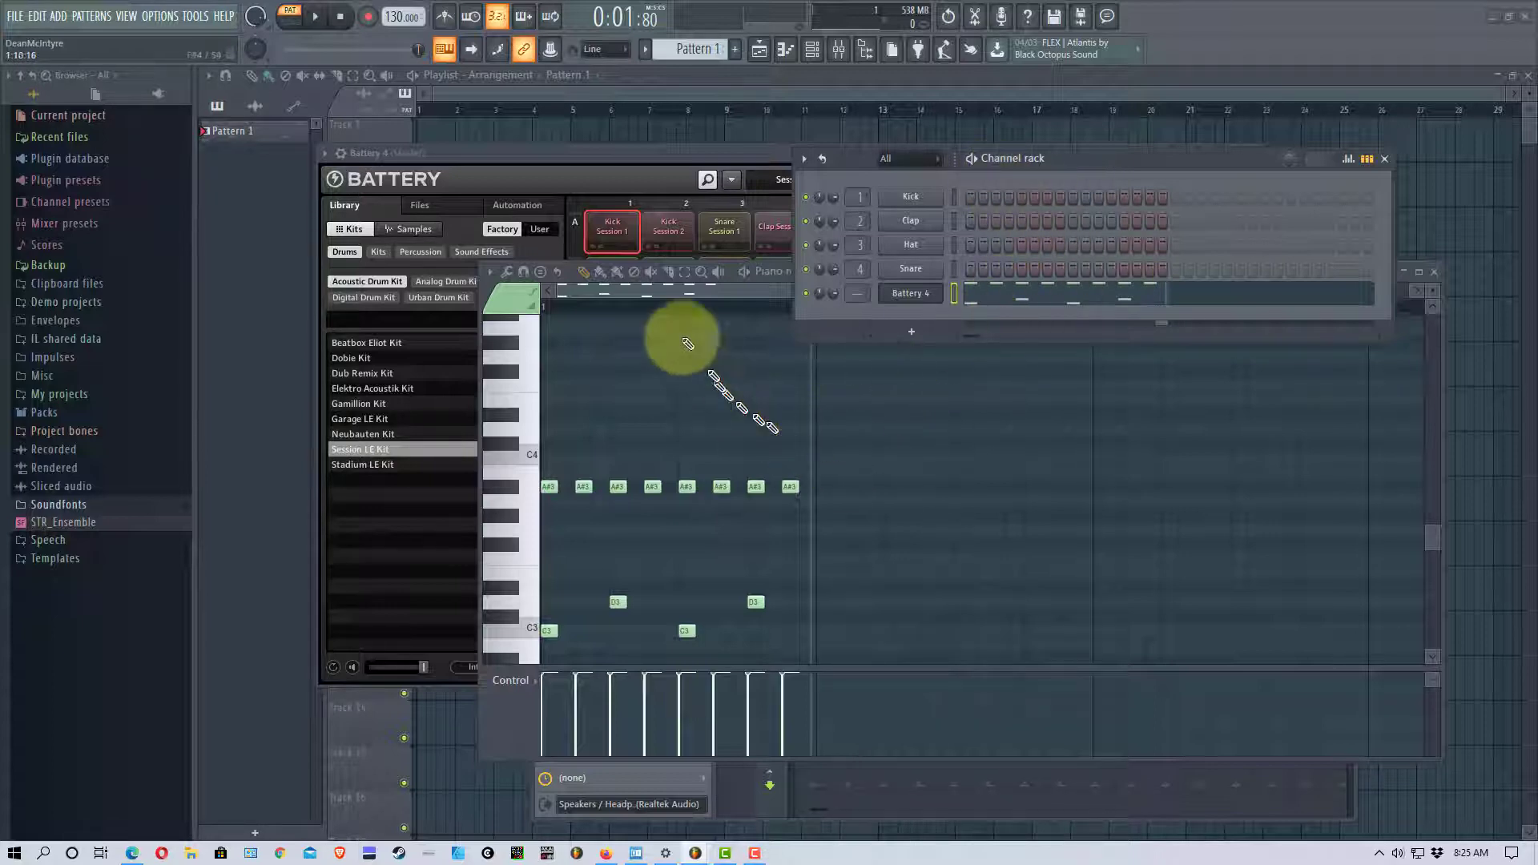
pyautogui.click(584, 152)
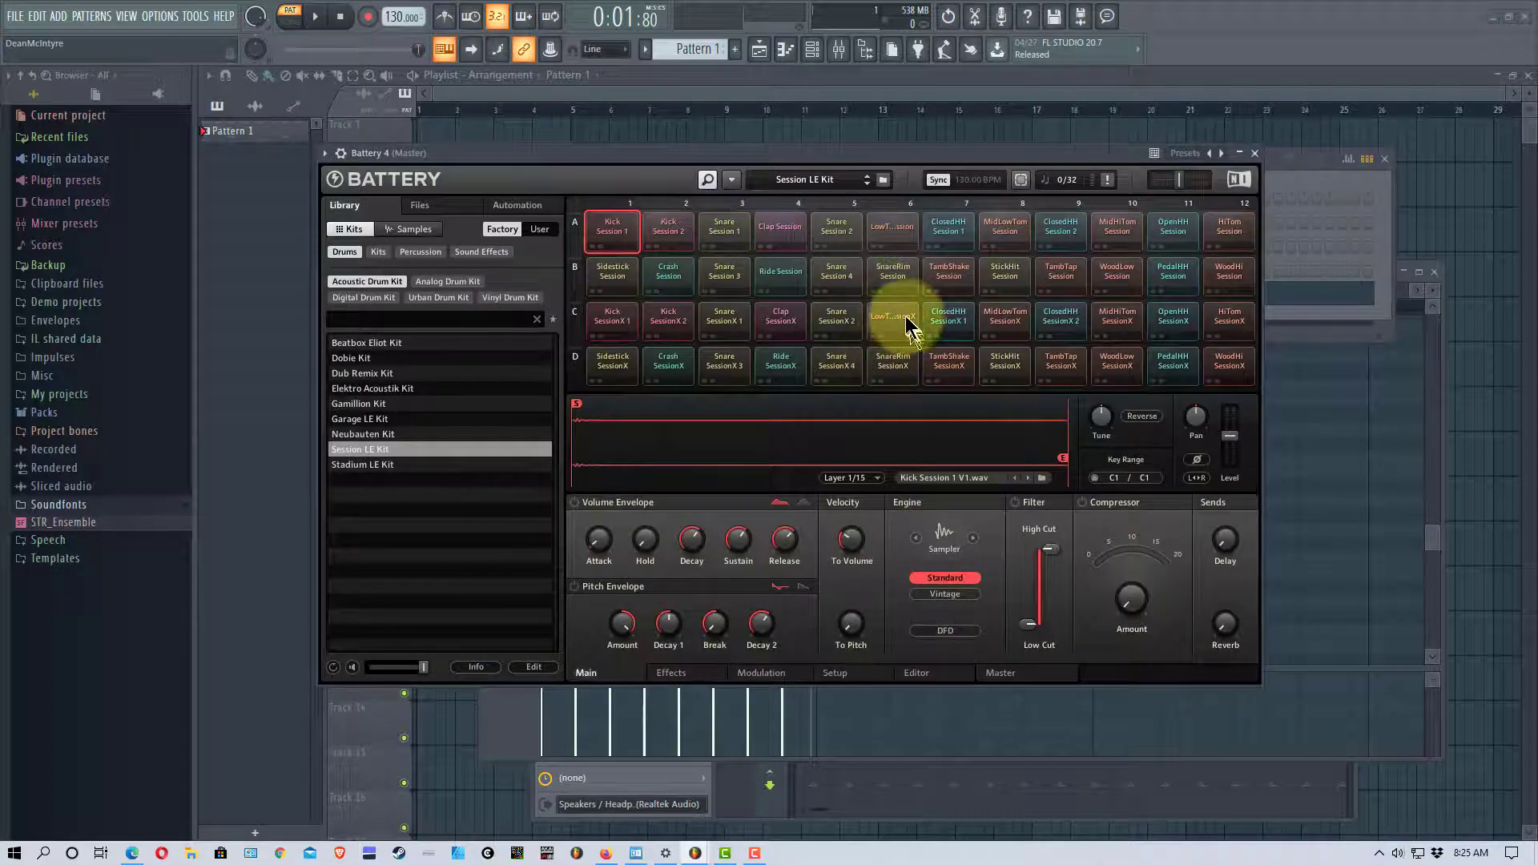
pyautogui.click(732, 180)
pyautogui.moveTo(781, 227)
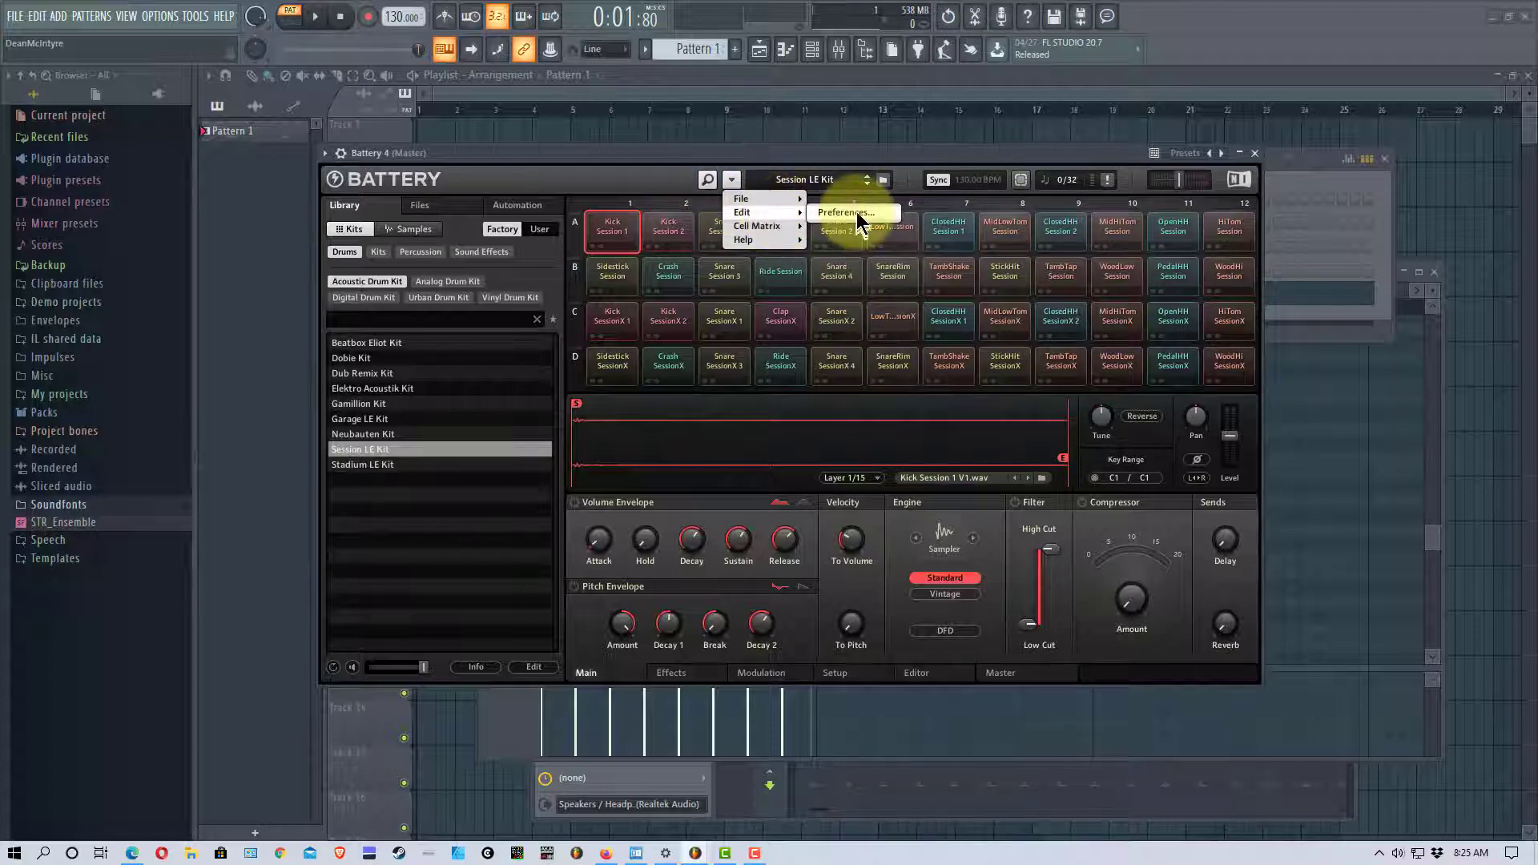
pyautogui.click(857, 214)
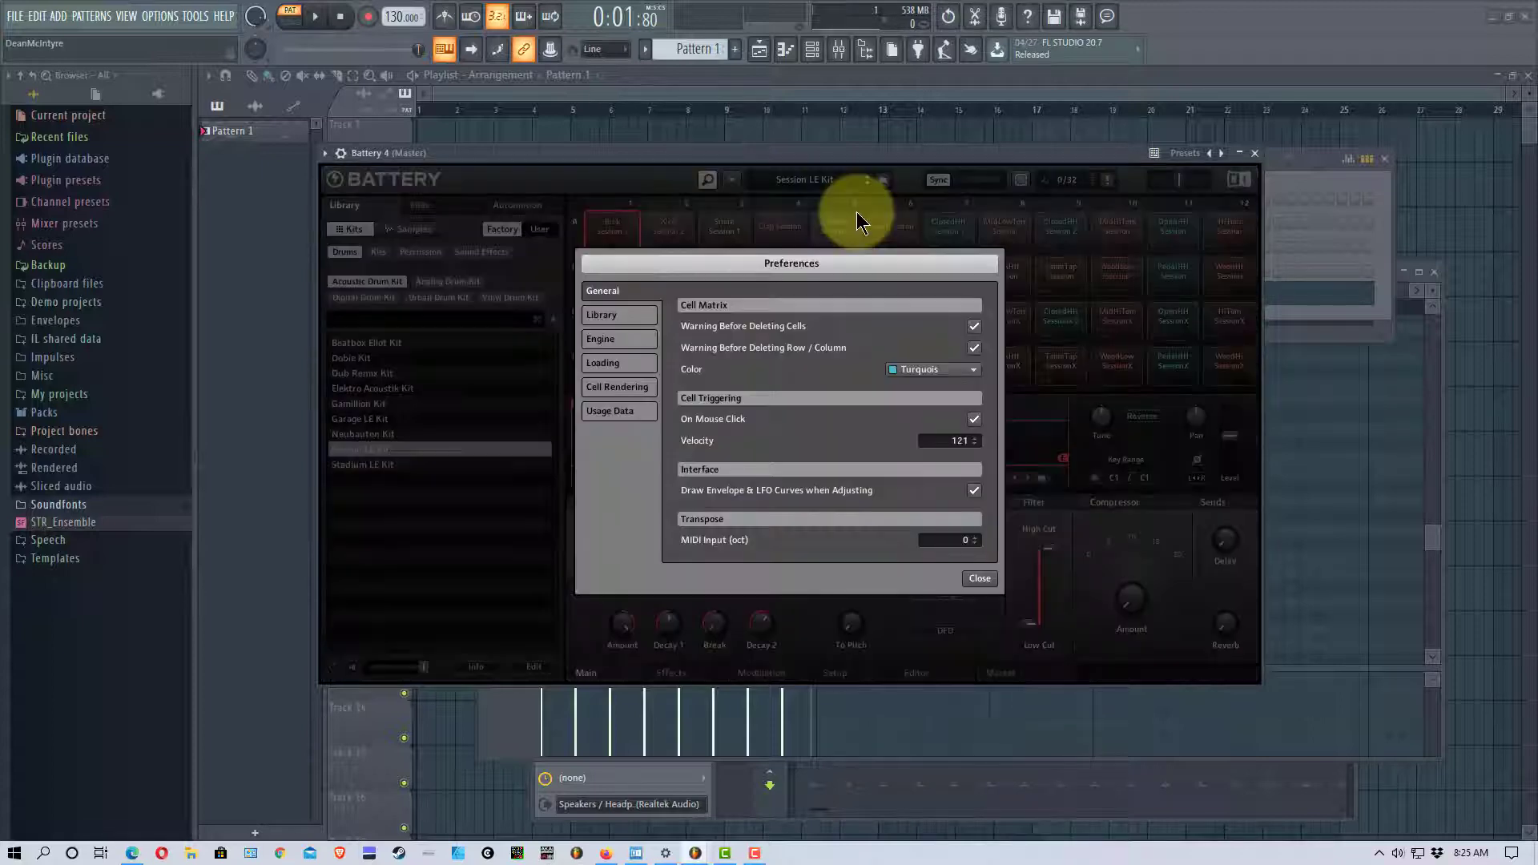
pyautogui.click(632, 340)
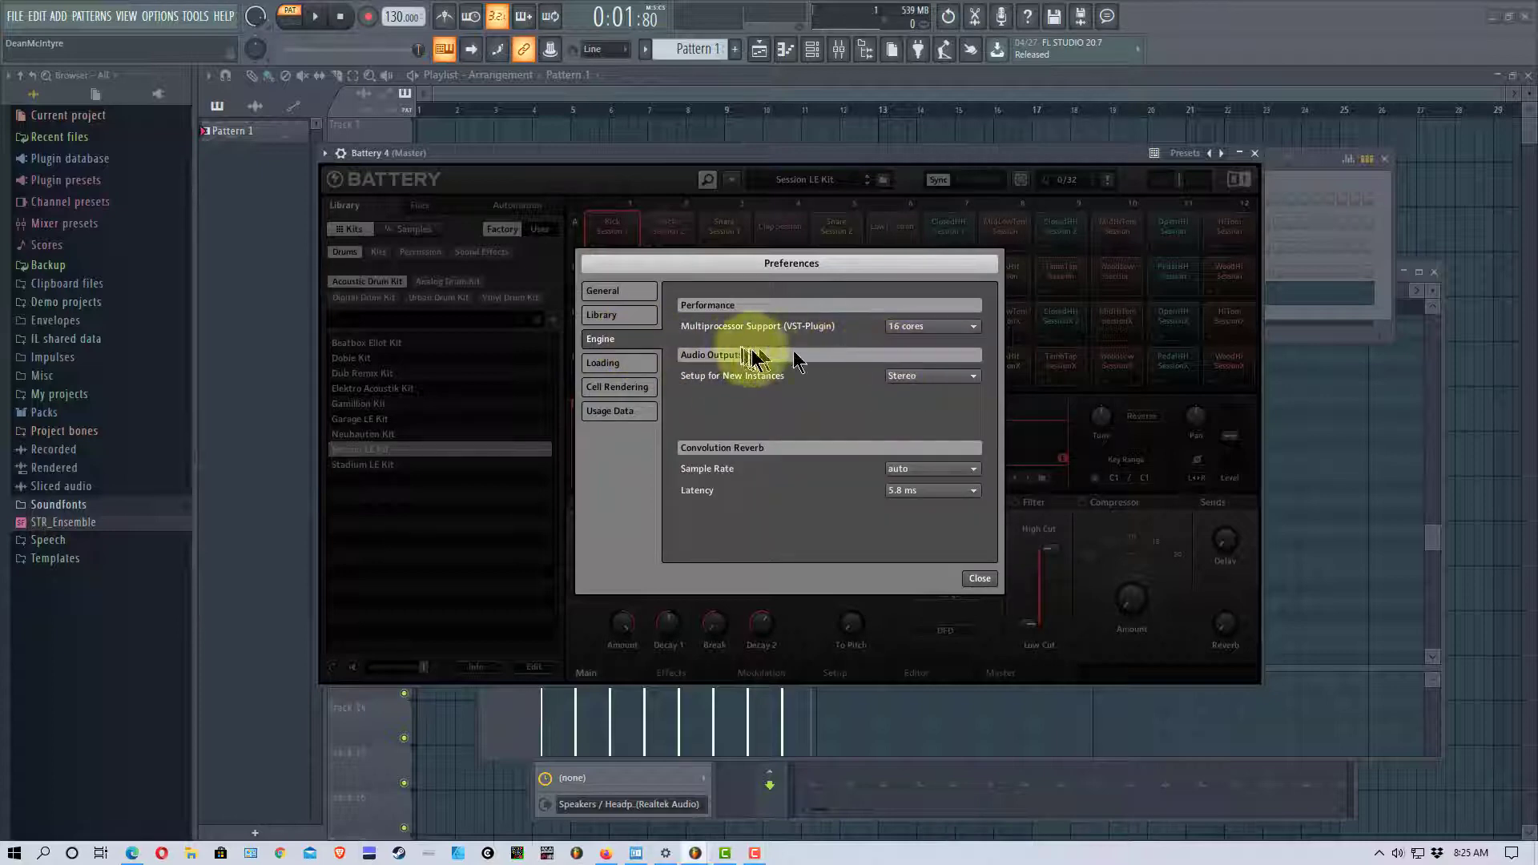
pyautogui.click(976, 378)
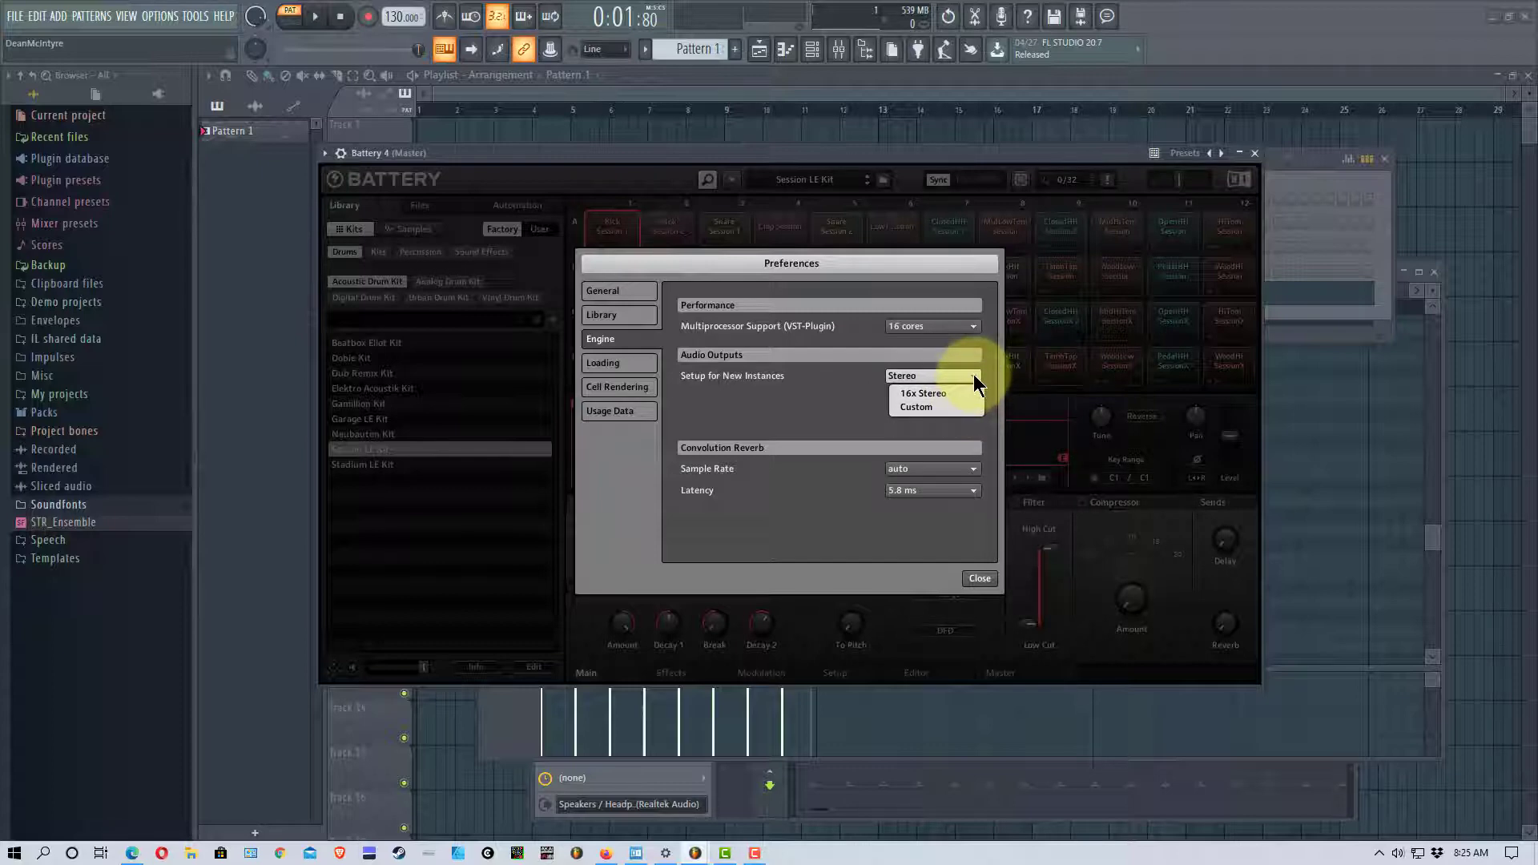
pyautogui.click(977, 378)
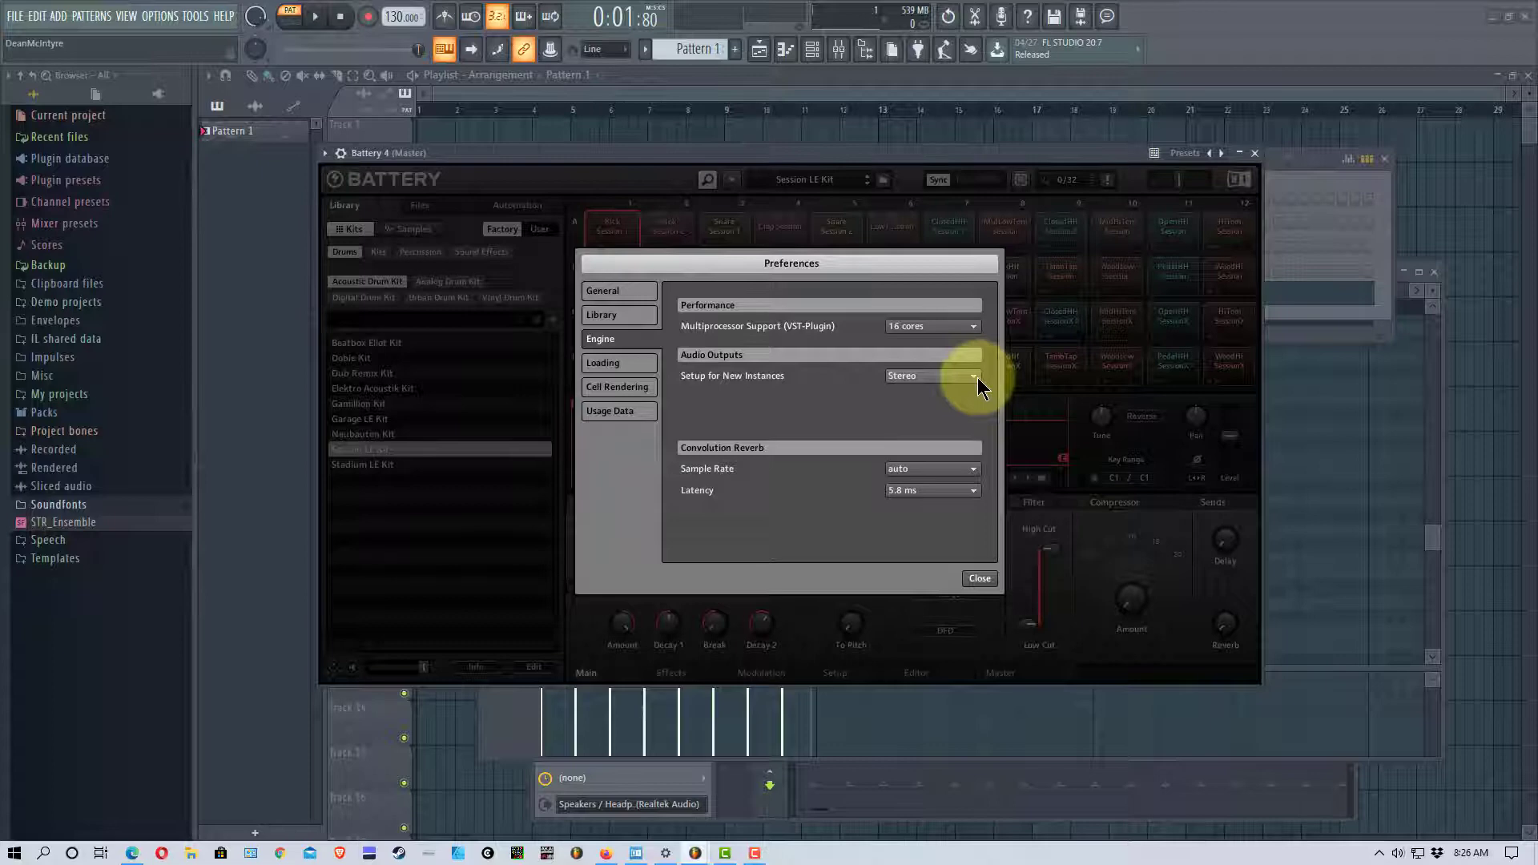
pyautogui.click(976, 377)
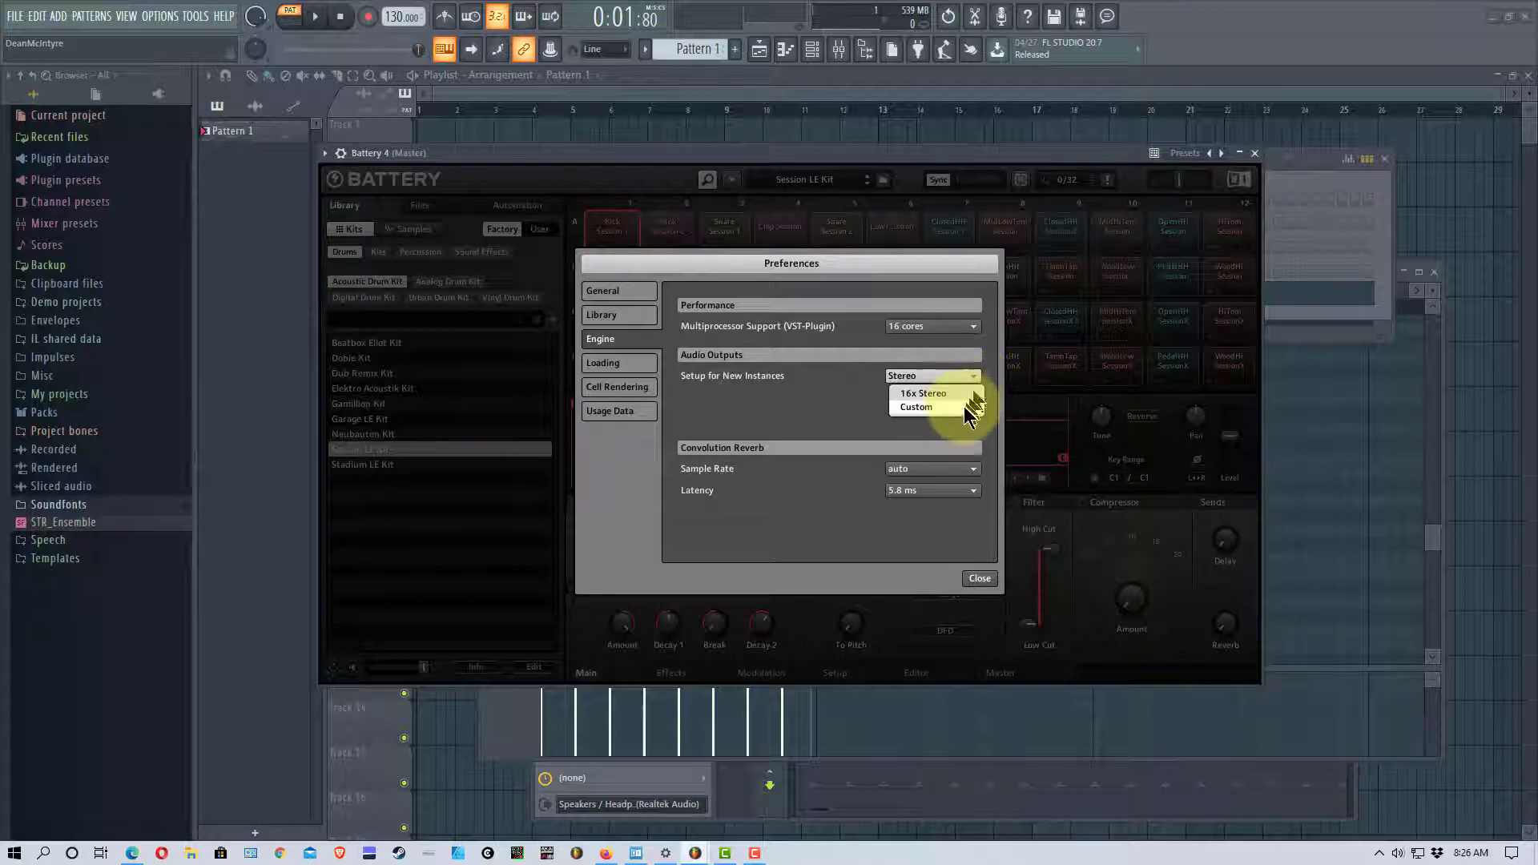
pyautogui.click(962, 405)
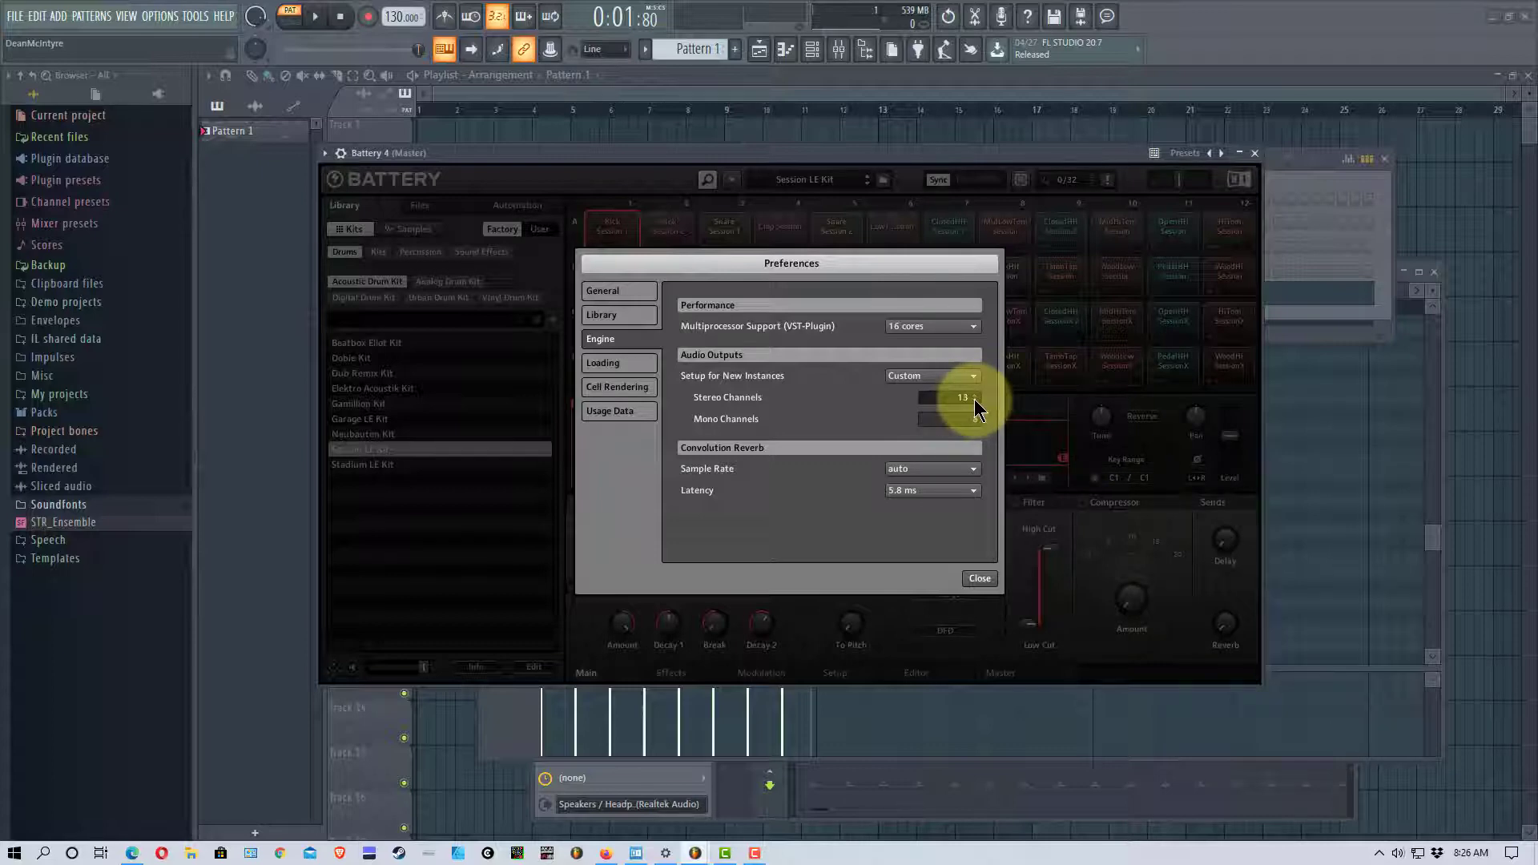
pyautogui.moveTo(976, 405); pyautogui.dragTo(979, 425)
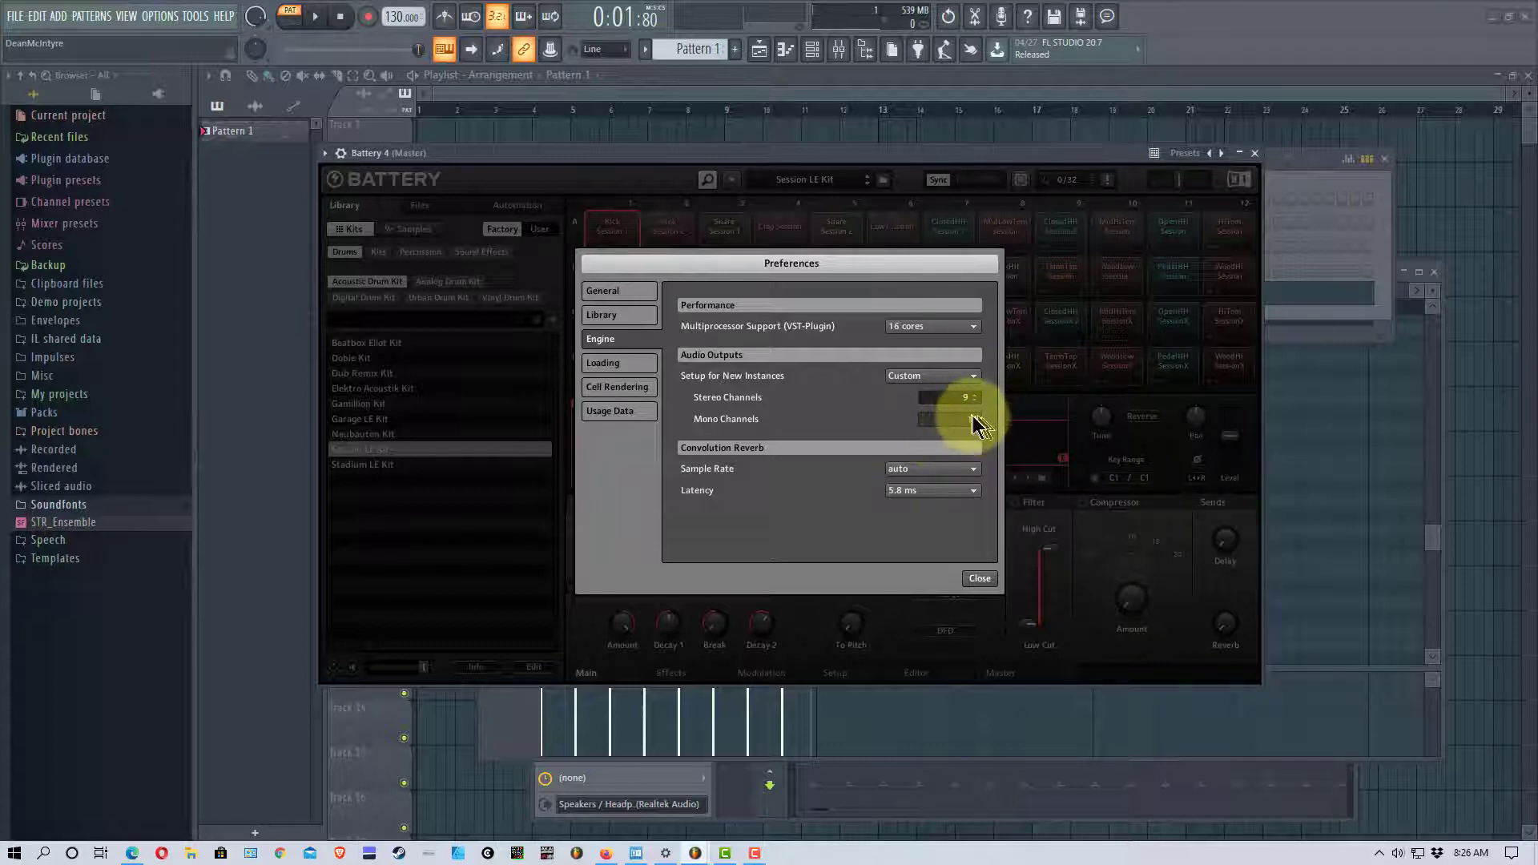
pyautogui.click(937, 379)
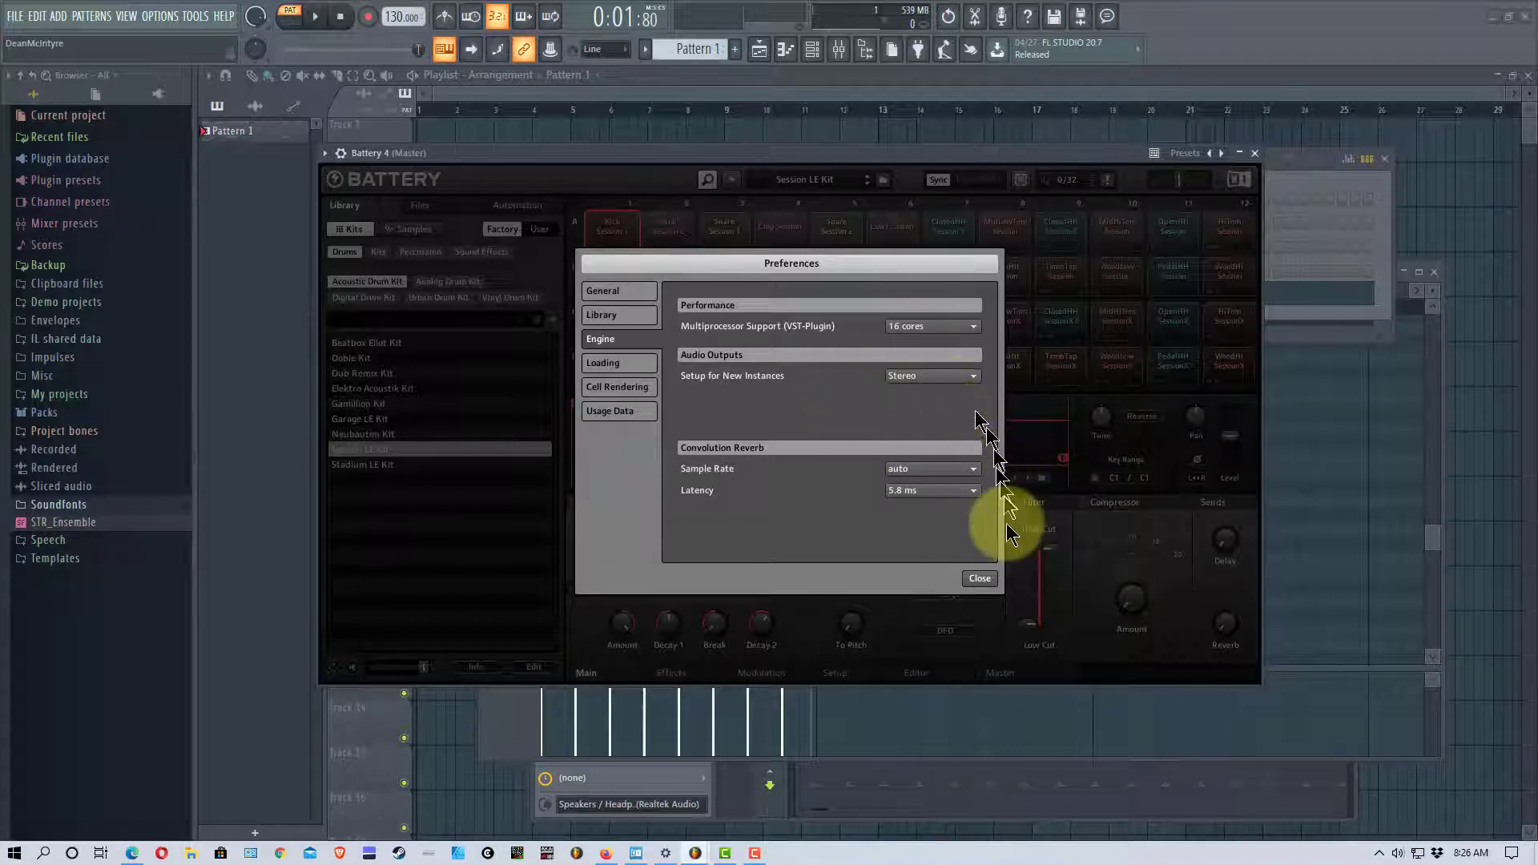
pyautogui.click(984, 577)
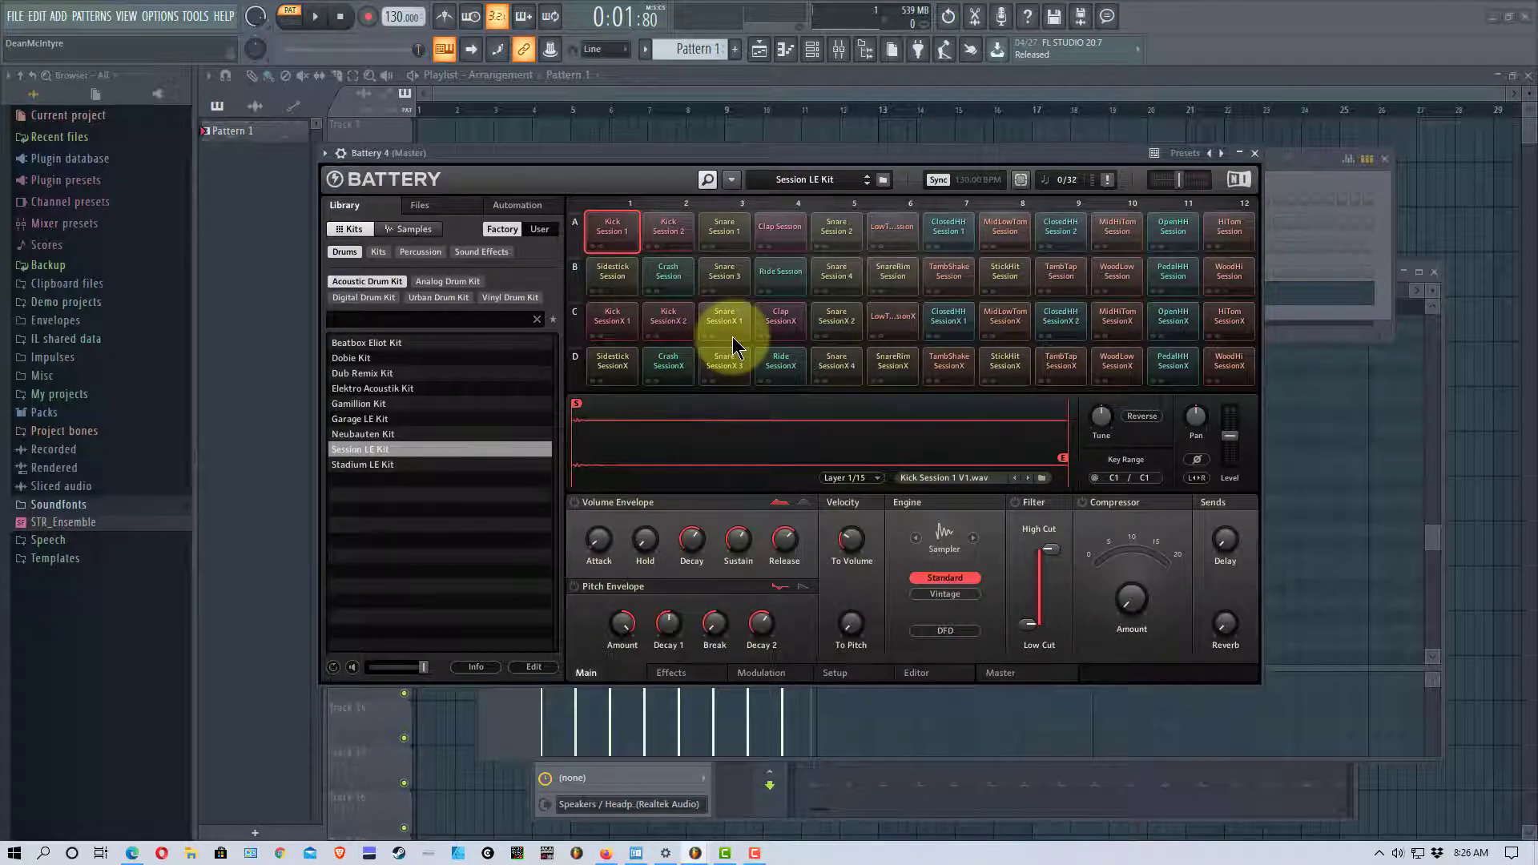
# Route the Kick Session 1 and OpenHH Session pads to Bus 2, and the snare pad to a bus.
pyautogui.rightClick(607, 234)
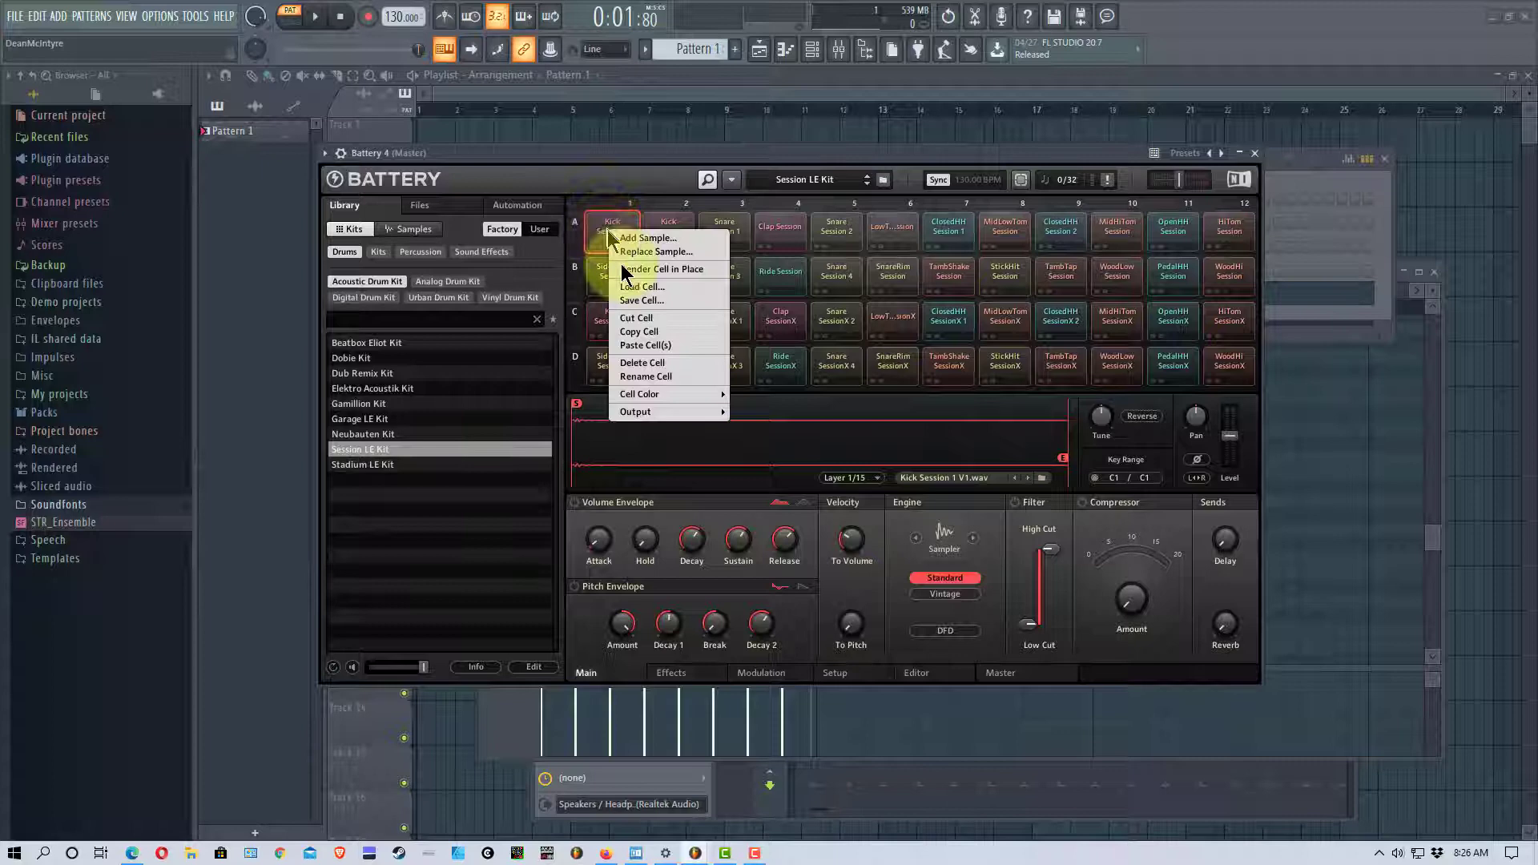
pyautogui.moveTo(702, 418)
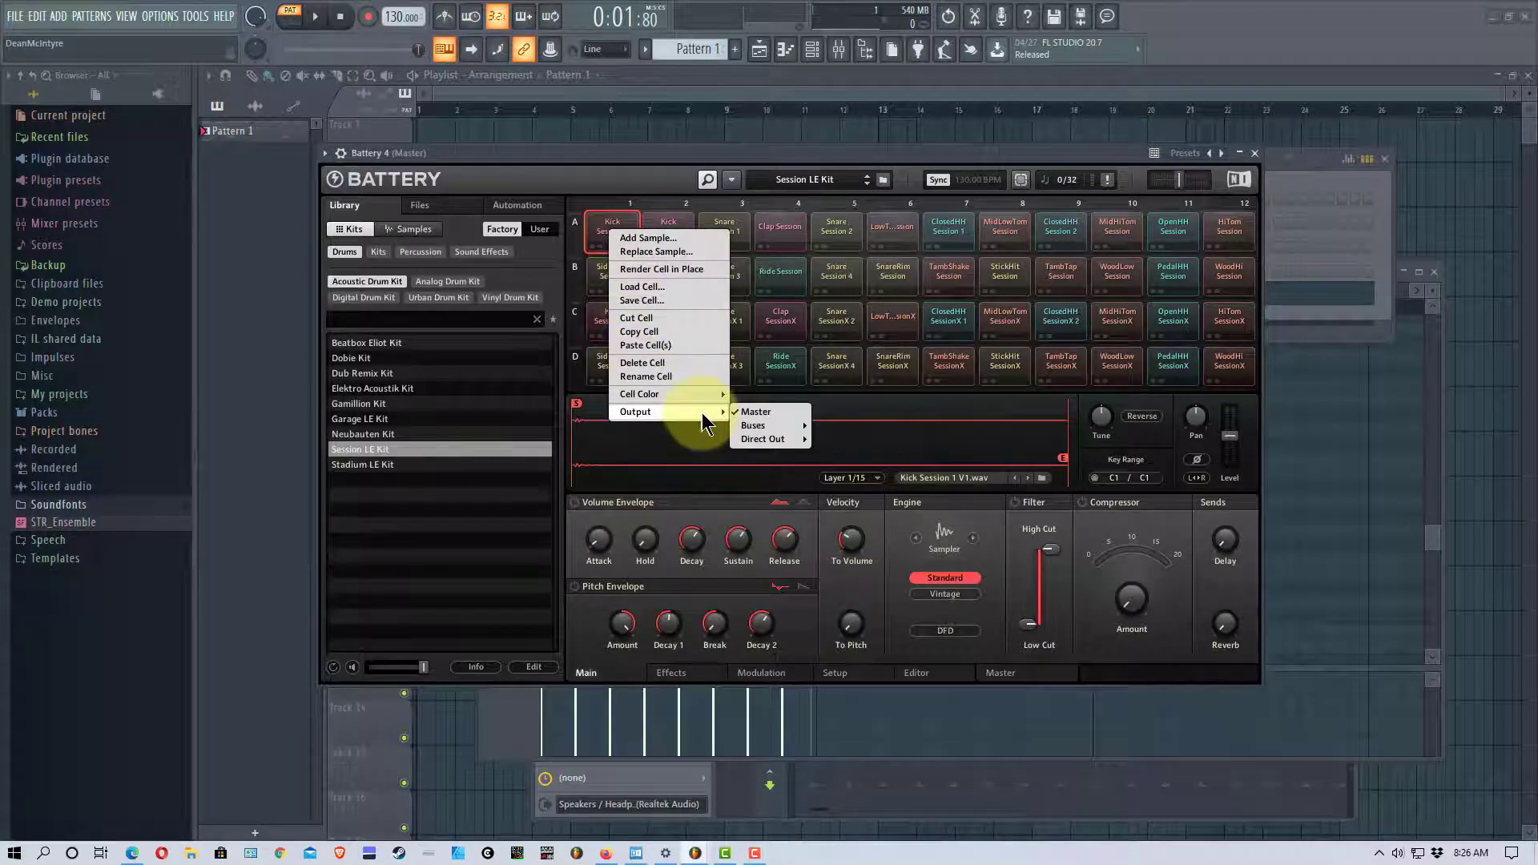
pyautogui.moveTo(776, 430)
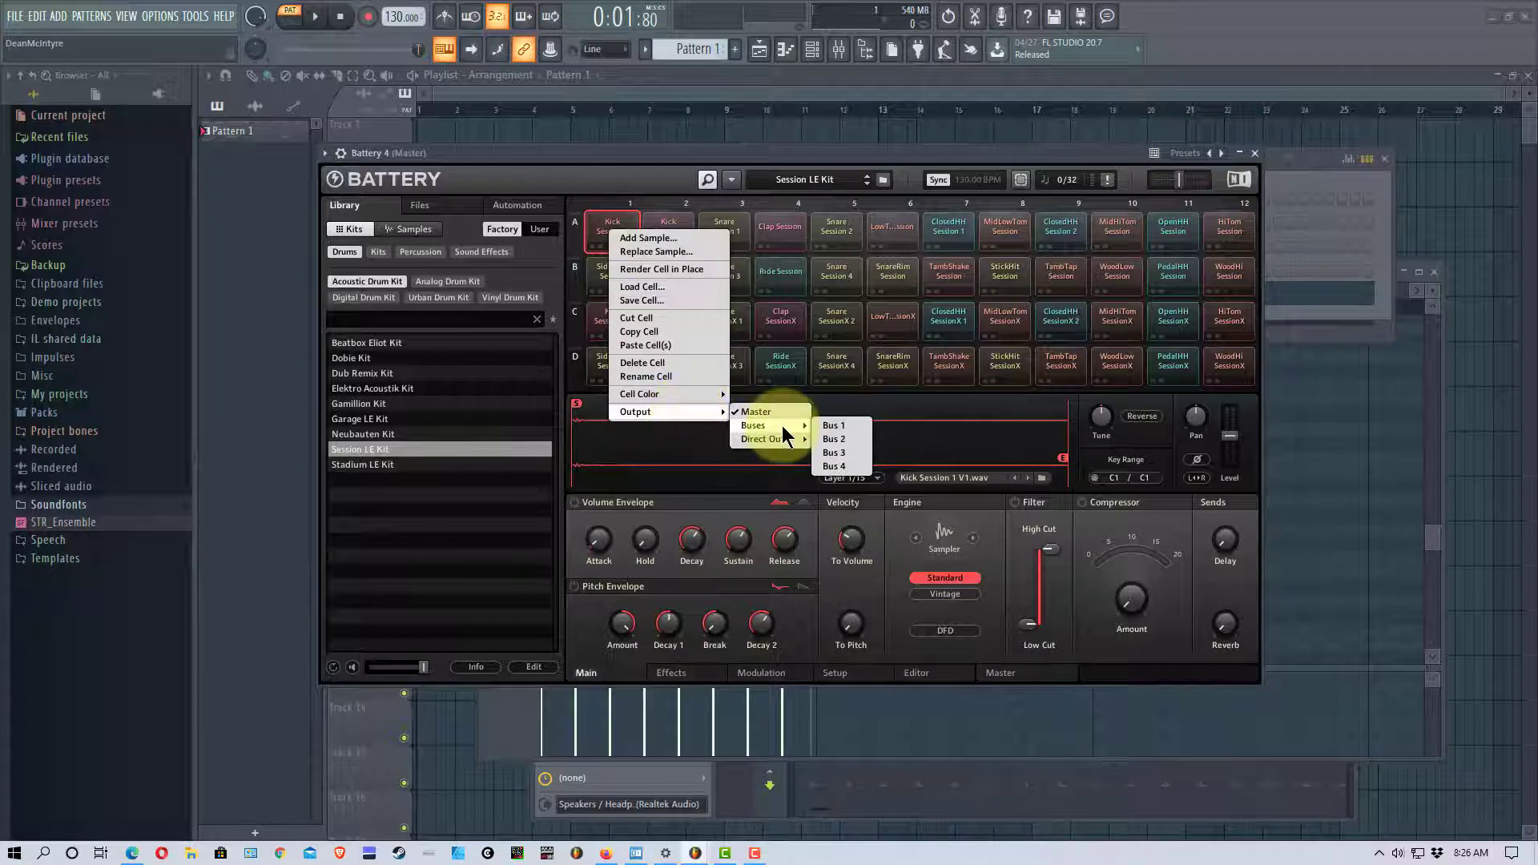
pyautogui.click(839, 429)
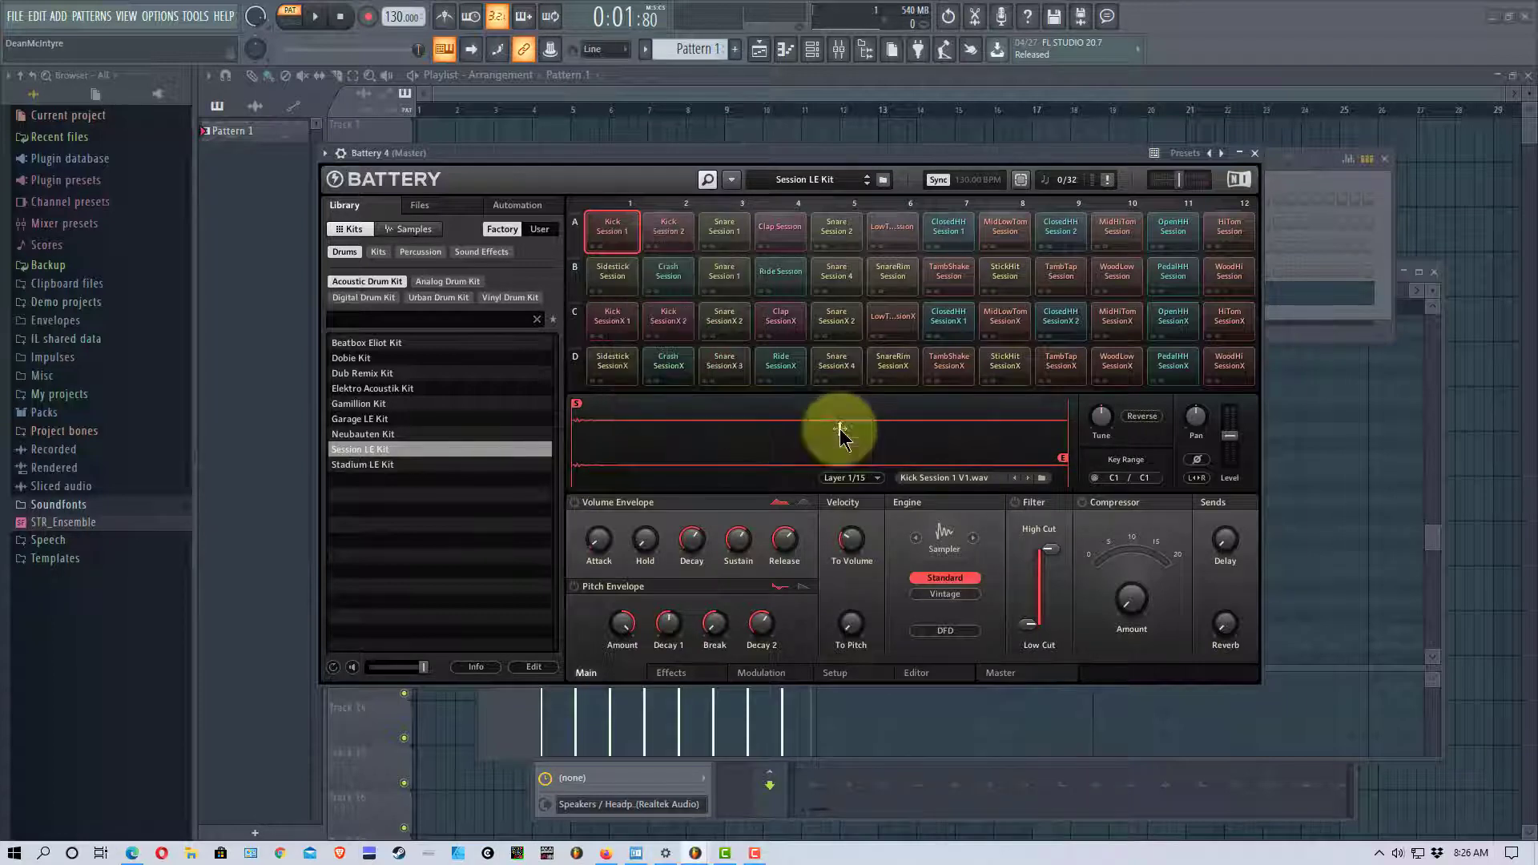
pyautogui.rightClick(731, 234)
pyautogui.moveTo(814, 415)
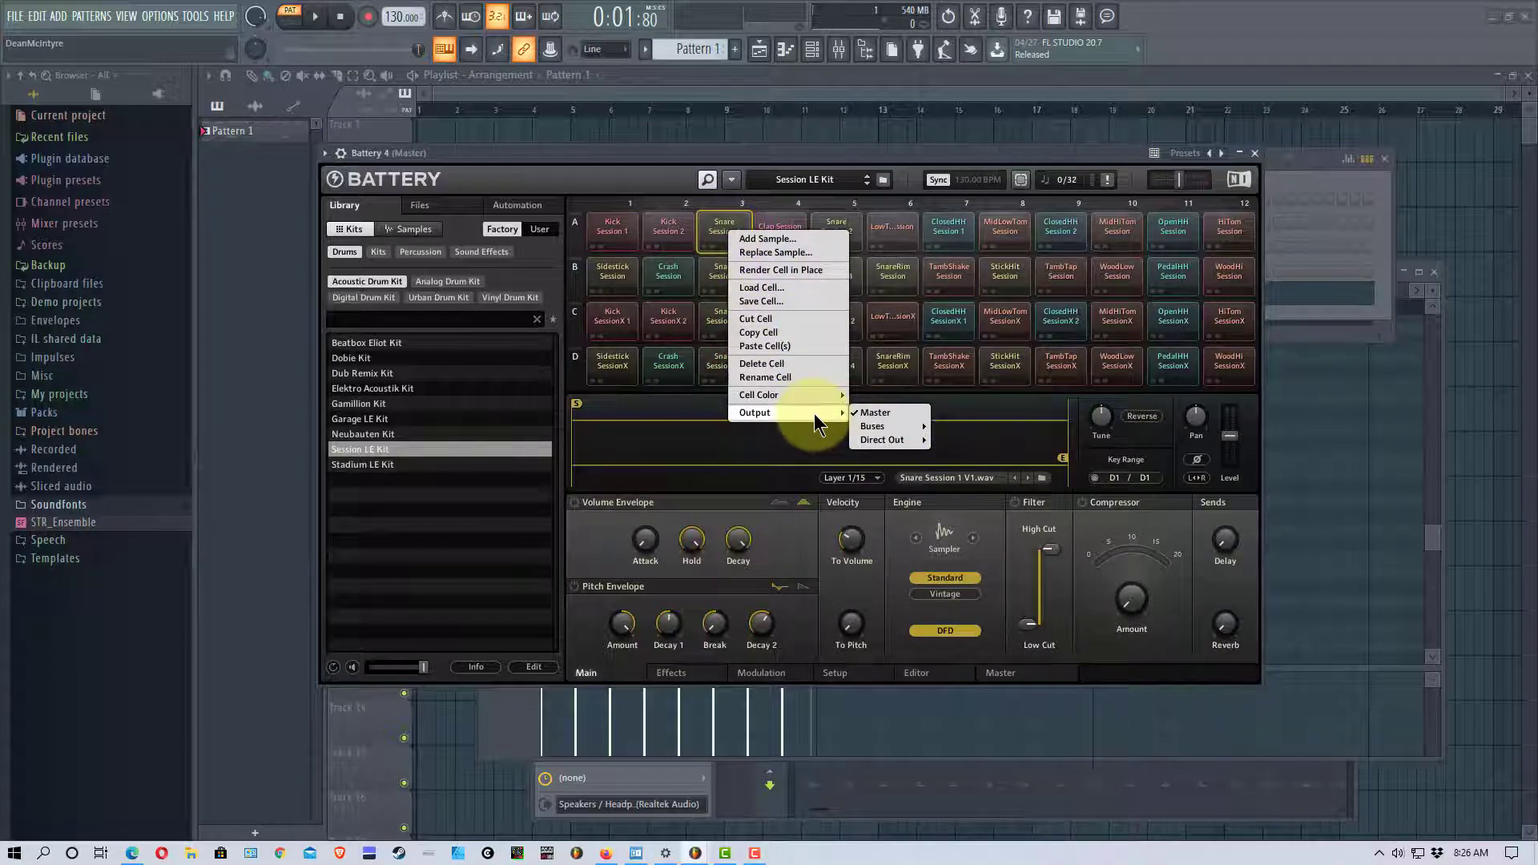
pyautogui.click(966, 433)
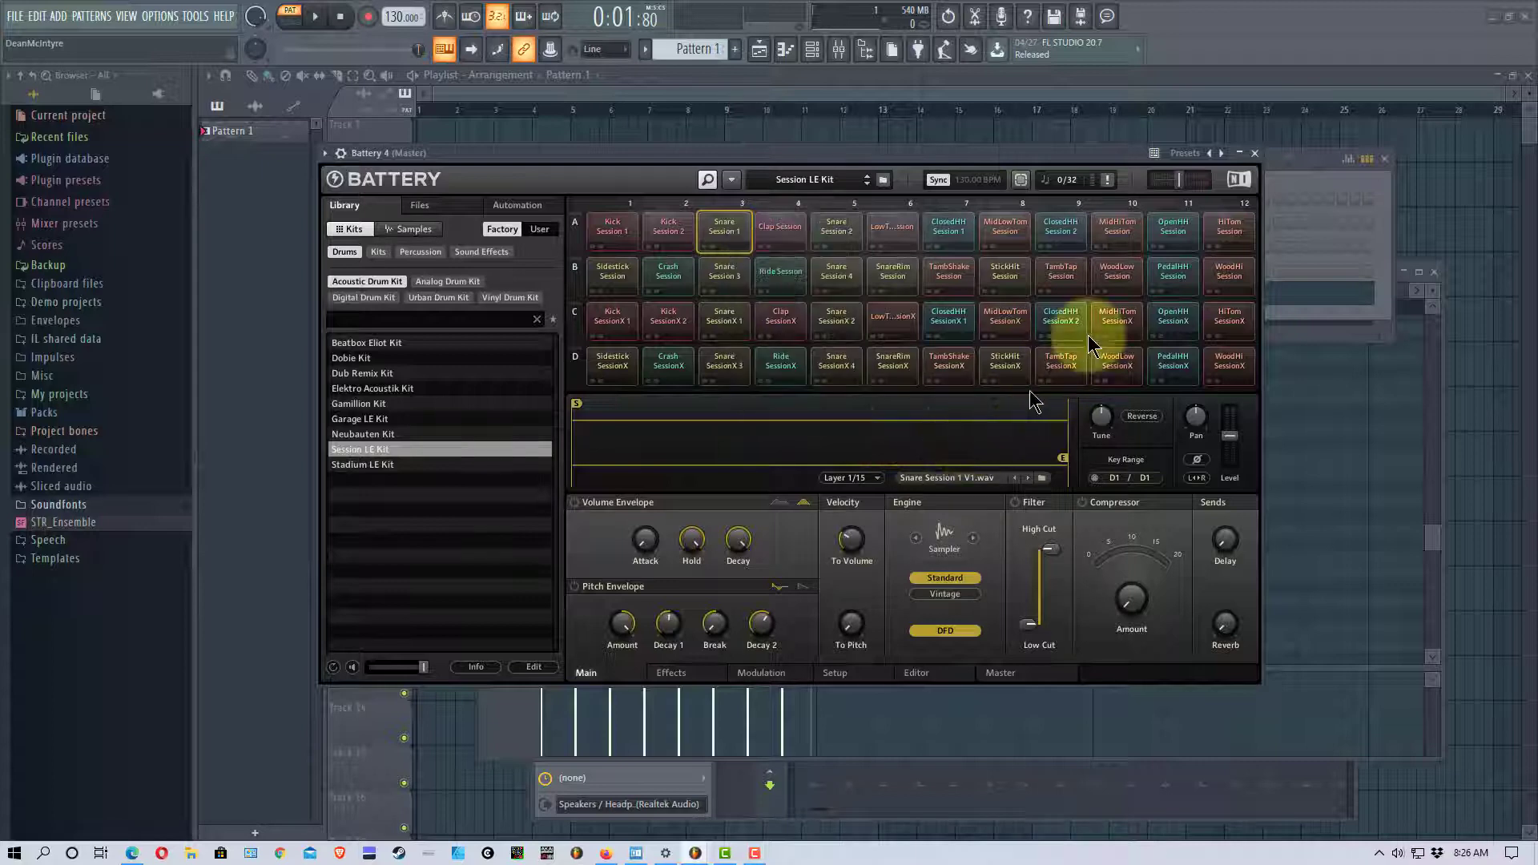
pyautogui.rightClick(1177, 227)
pyautogui.moveTo(1202, 412)
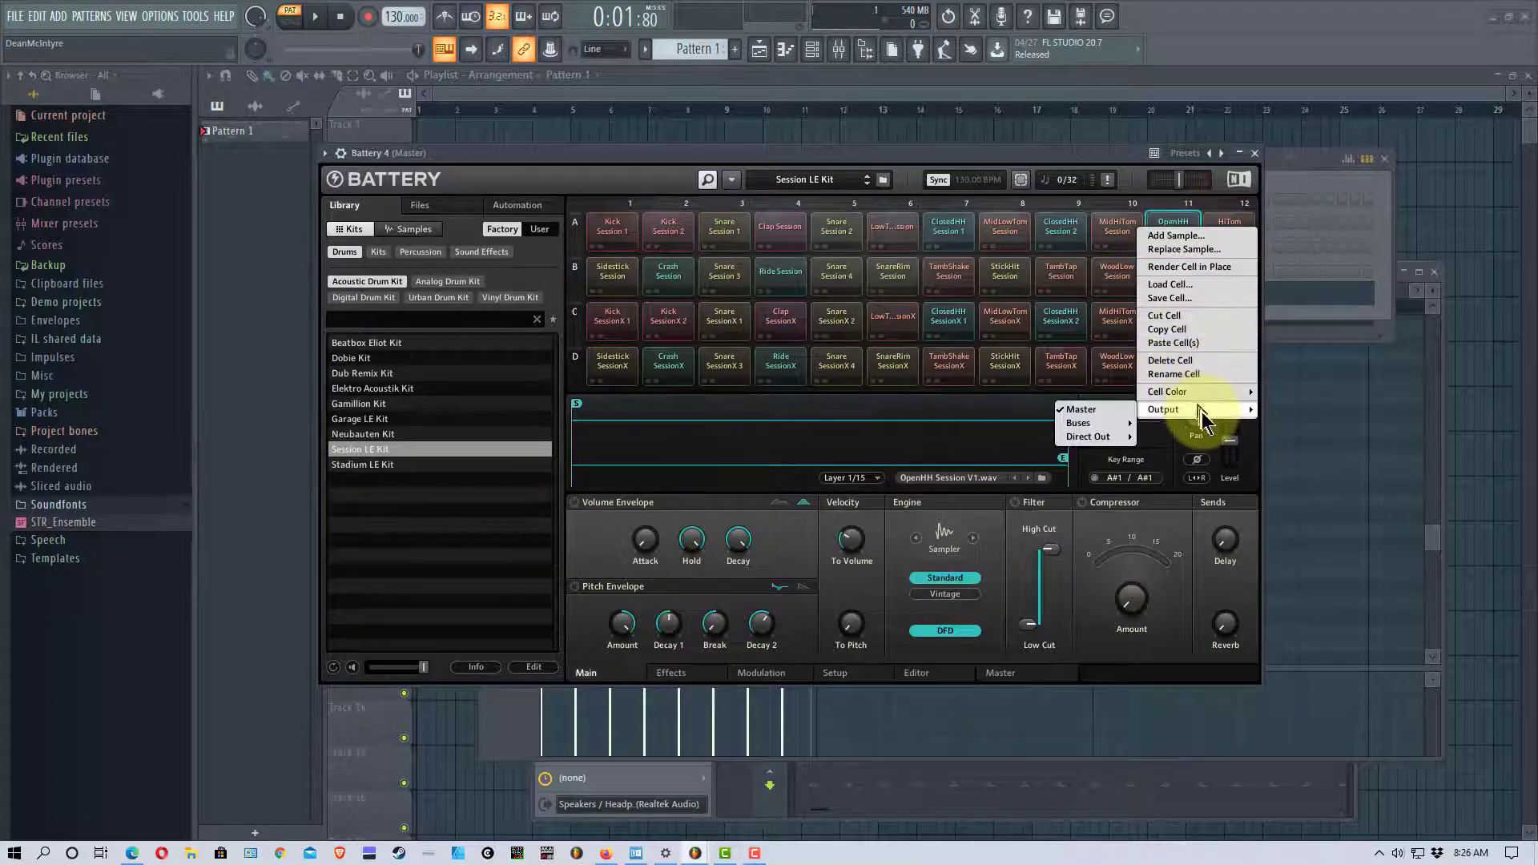
pyautogui.moveTo(1122, 425)
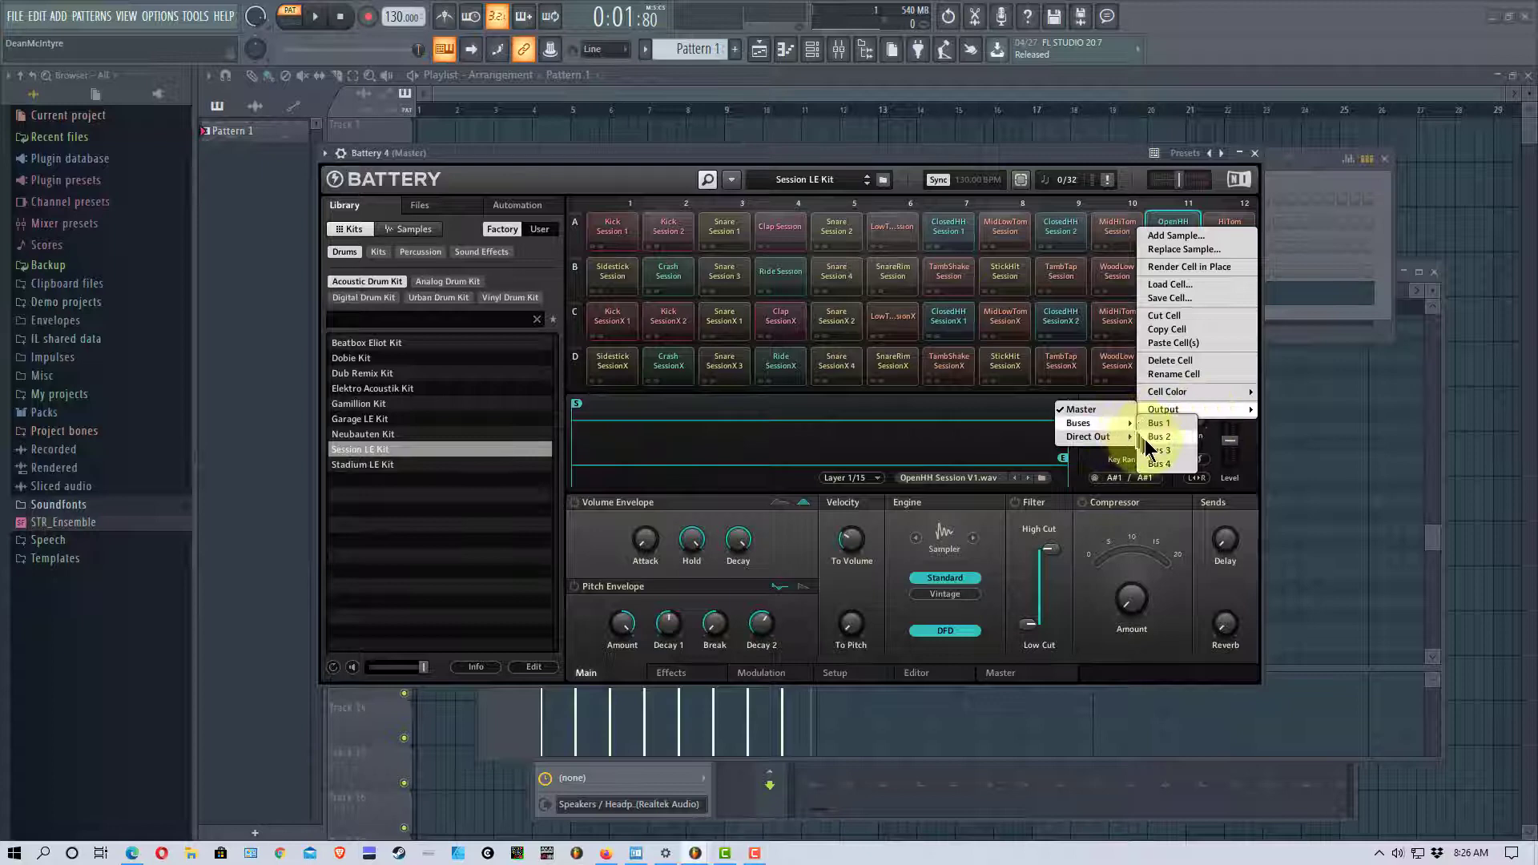
pyautogui.click(1157, 449)
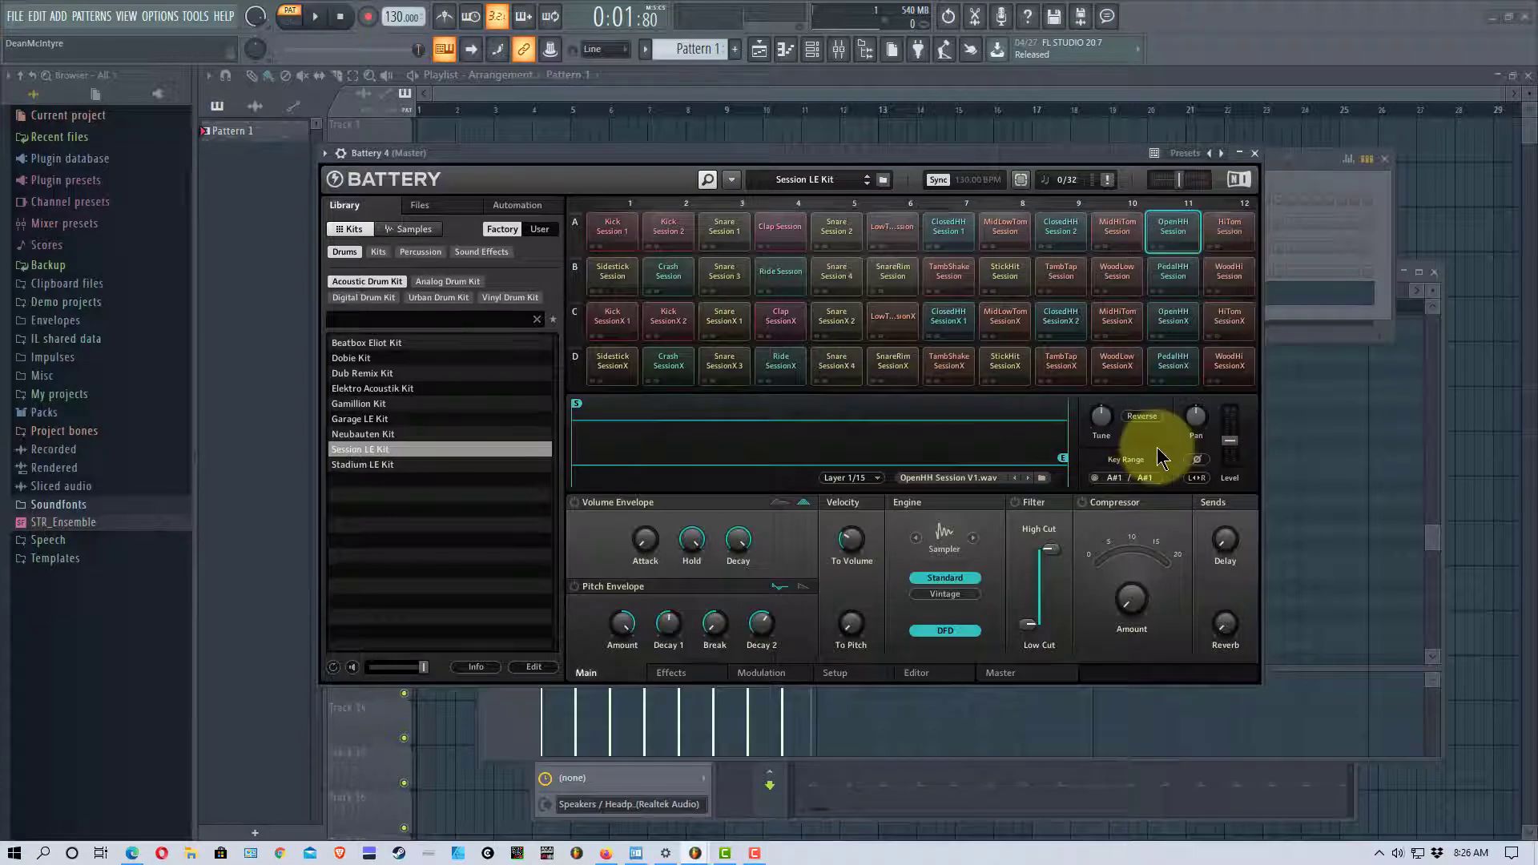
# Show Battery's Master page and view Bus 2's effects chain during a brief playback check.
pyautogui.click(1034, 681)
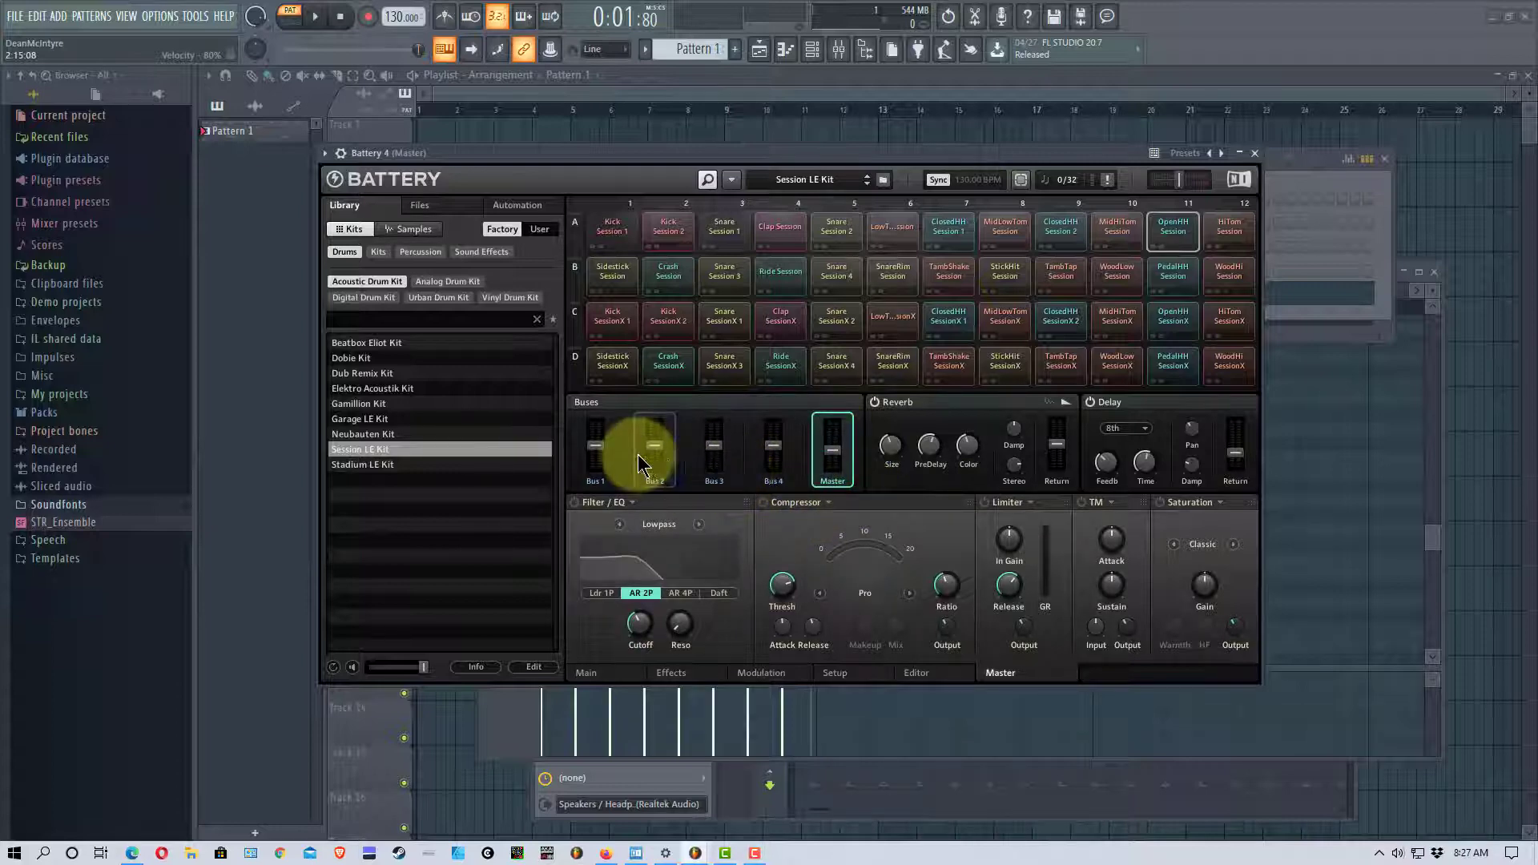
pyautogui.click(314, 22)
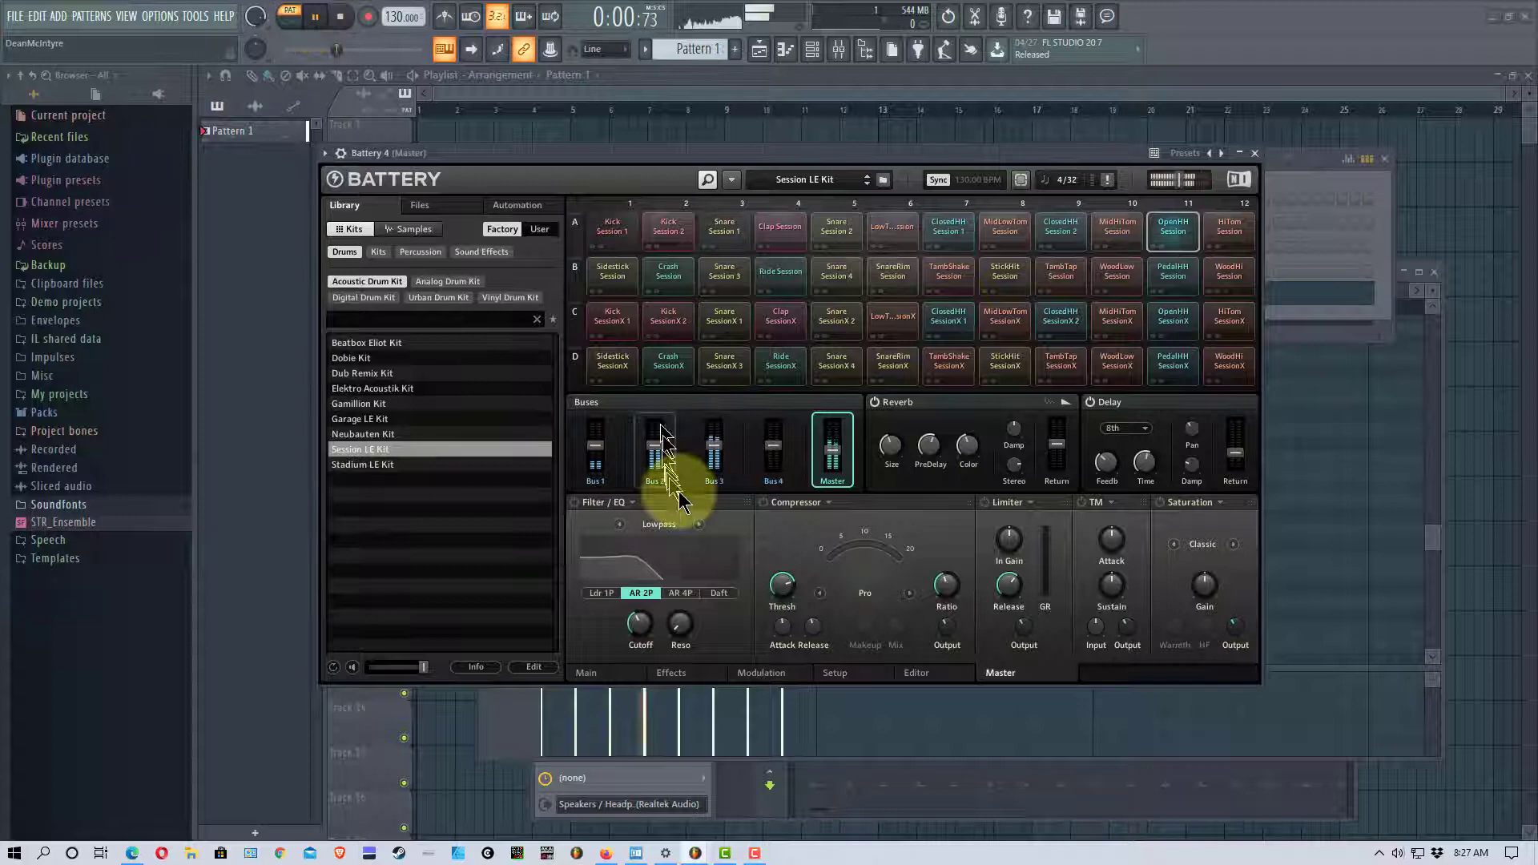
pyautogui.moveTo(652, 446)
pyautogui.mouseDown()
pyautogui.moveTo(654, 412)
pyautogui.moveTo(653, 446)
pyautogui.mouseUp()
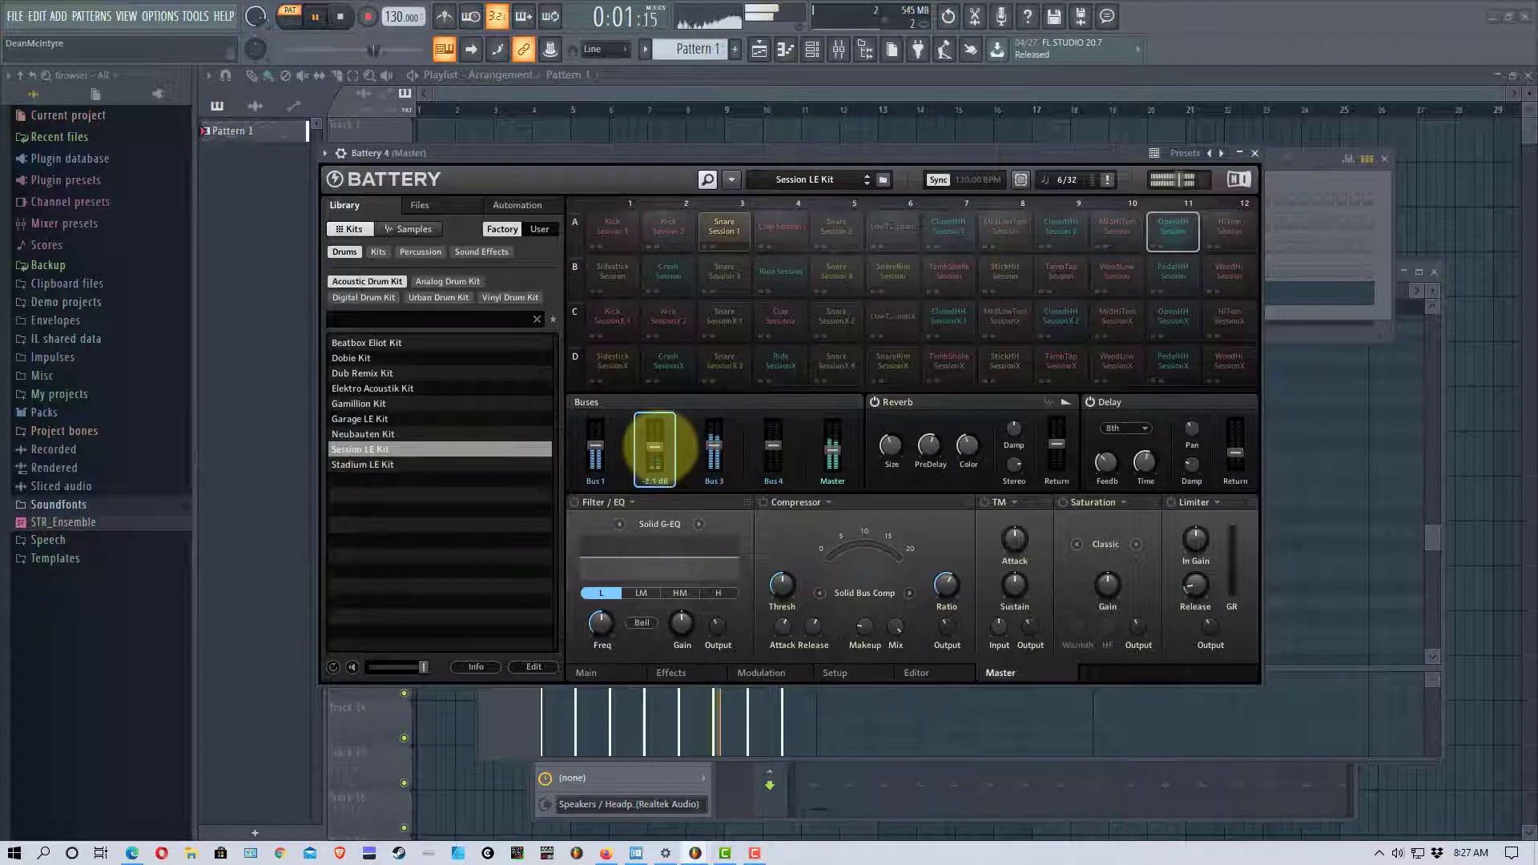
pyautogui.click(313, 20)
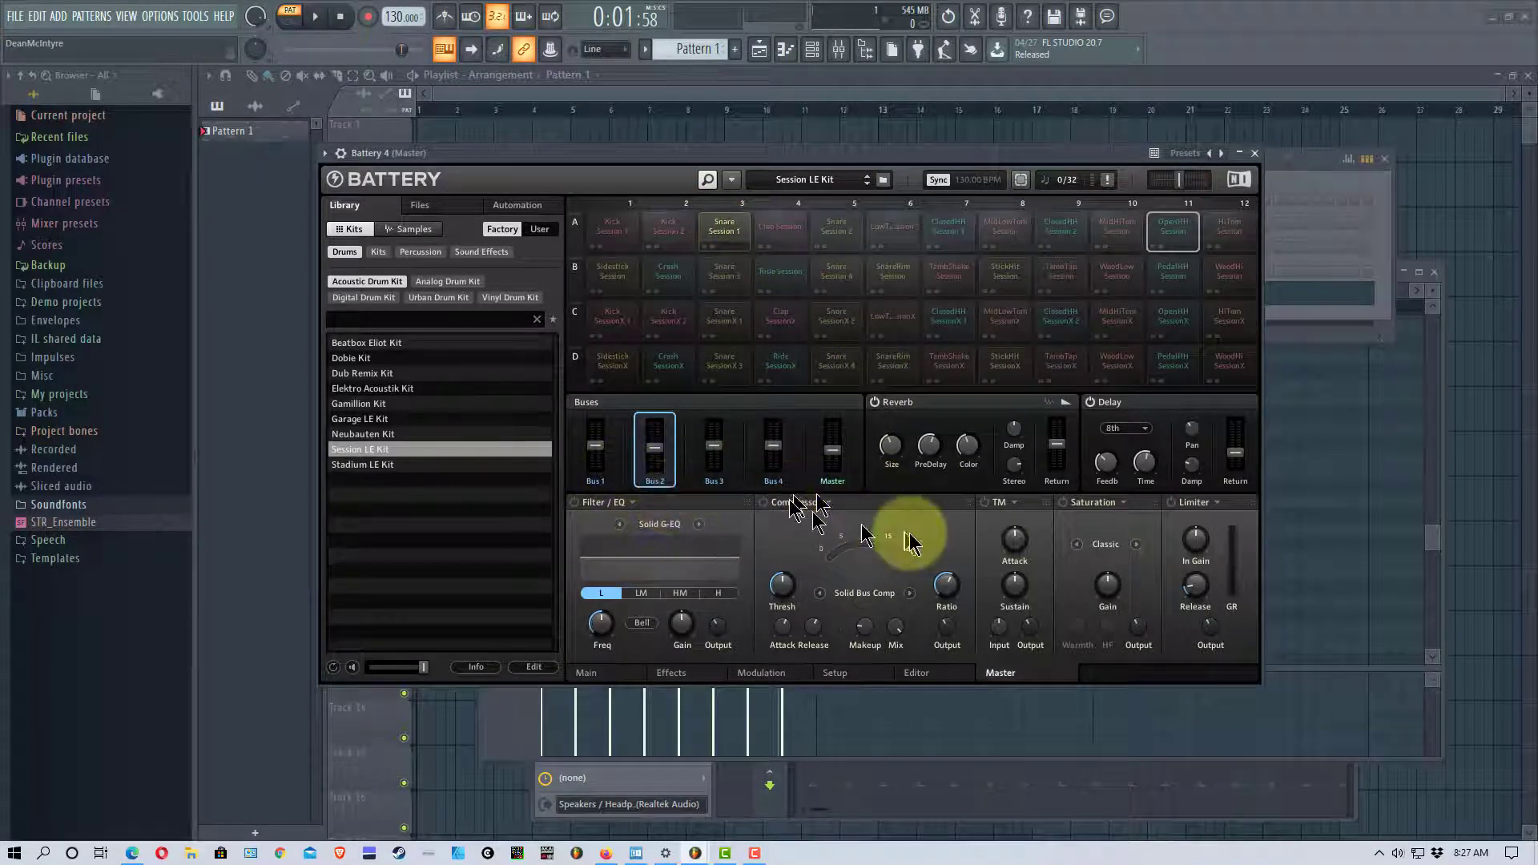
pyautogui.moveTo(647, 456)
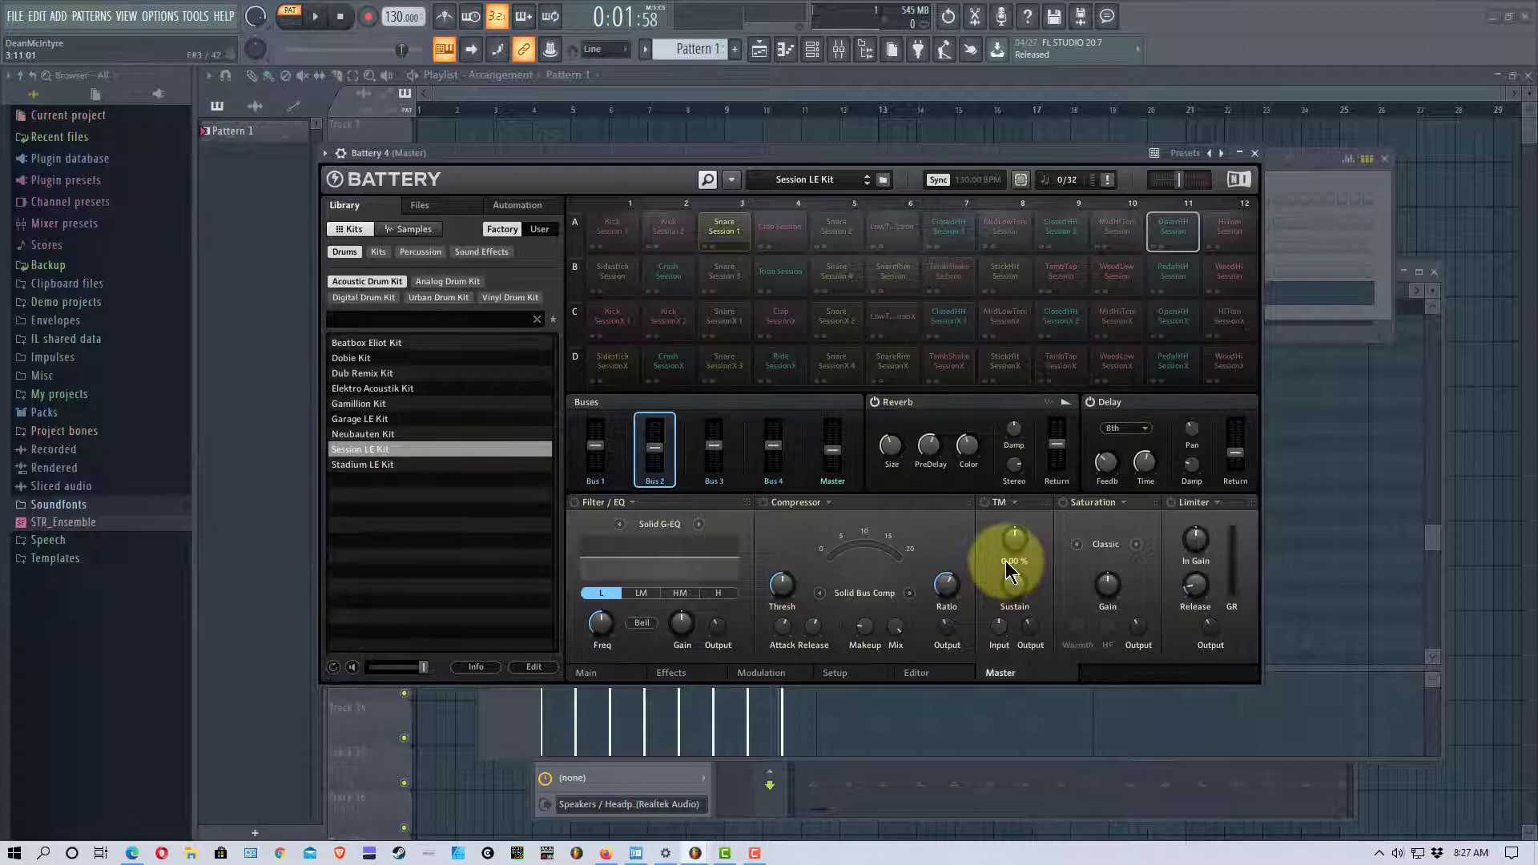
# On the Main page, send Kick to direct out St 1/2, Snare to St 3/4, OpenHH to St 5/6.
pyautogui.click(612, 676)
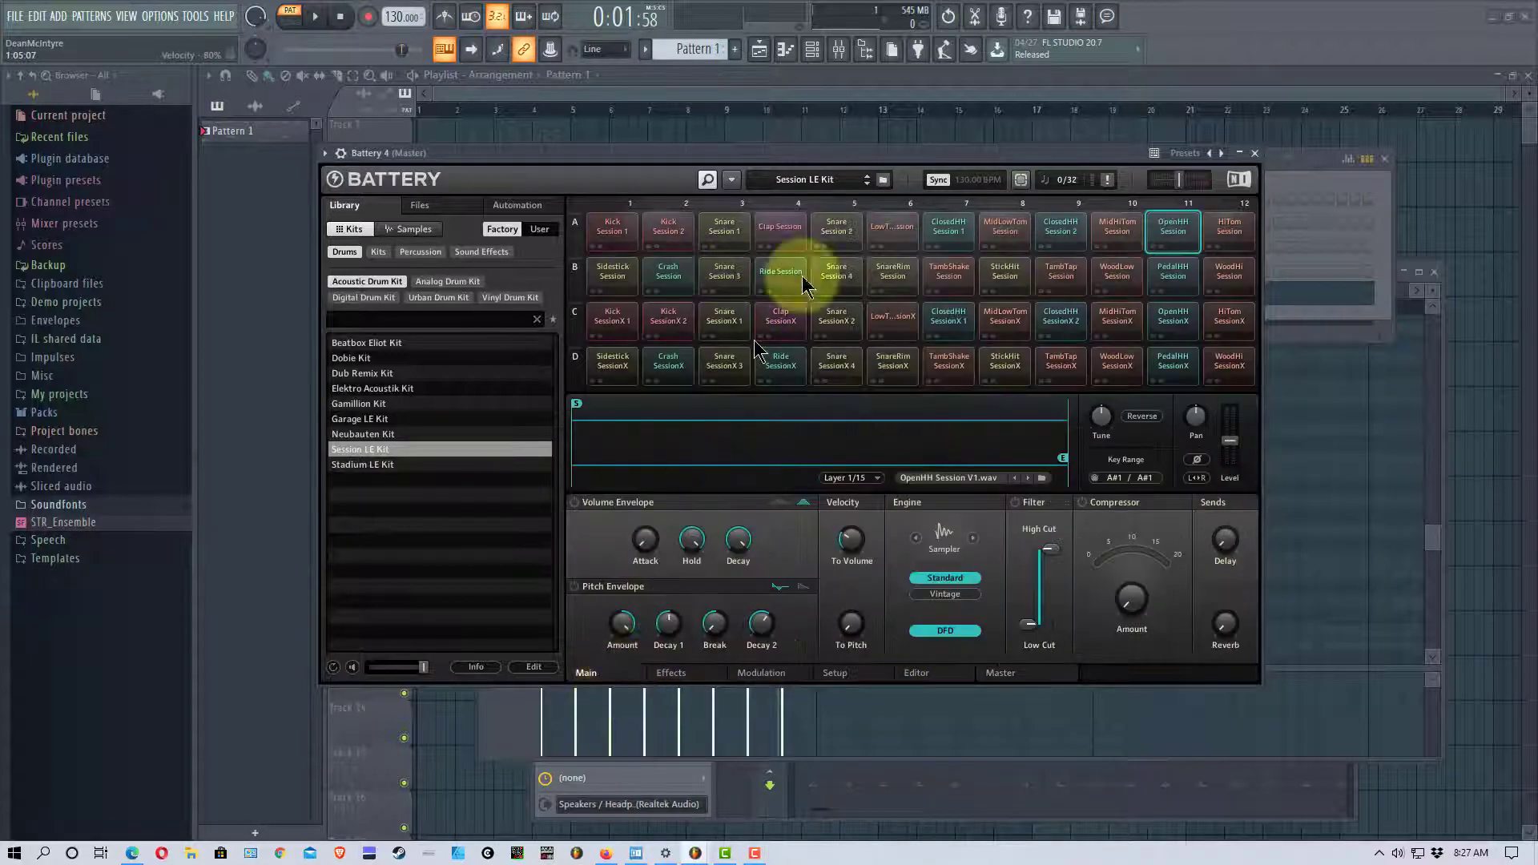
pyautogui.rightClick(611, 229)
pyautogui.moveTo(678, 409)
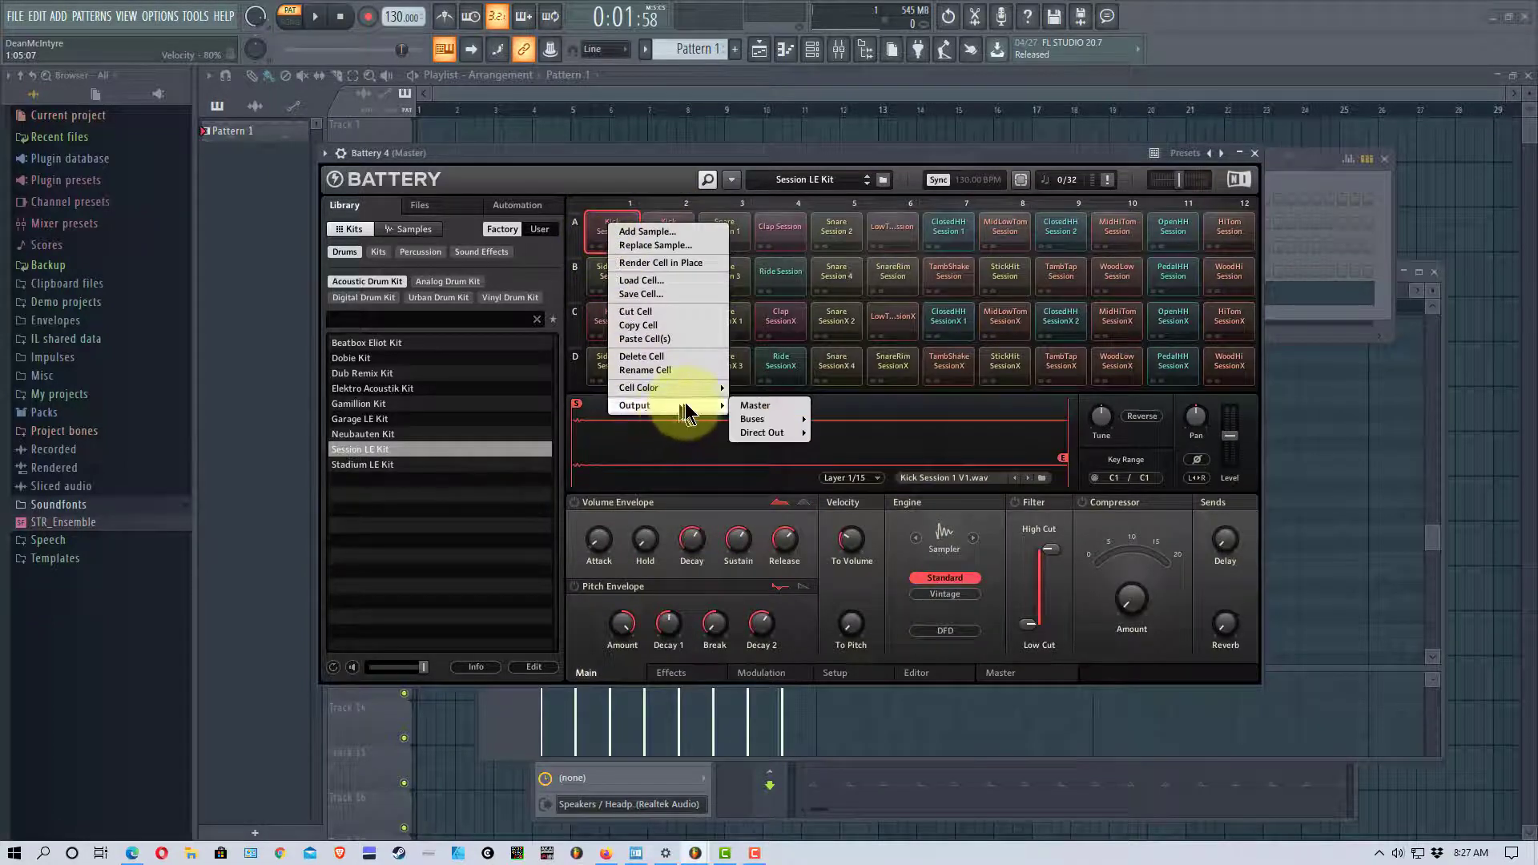
pyautogui.moveTo(762, 433)
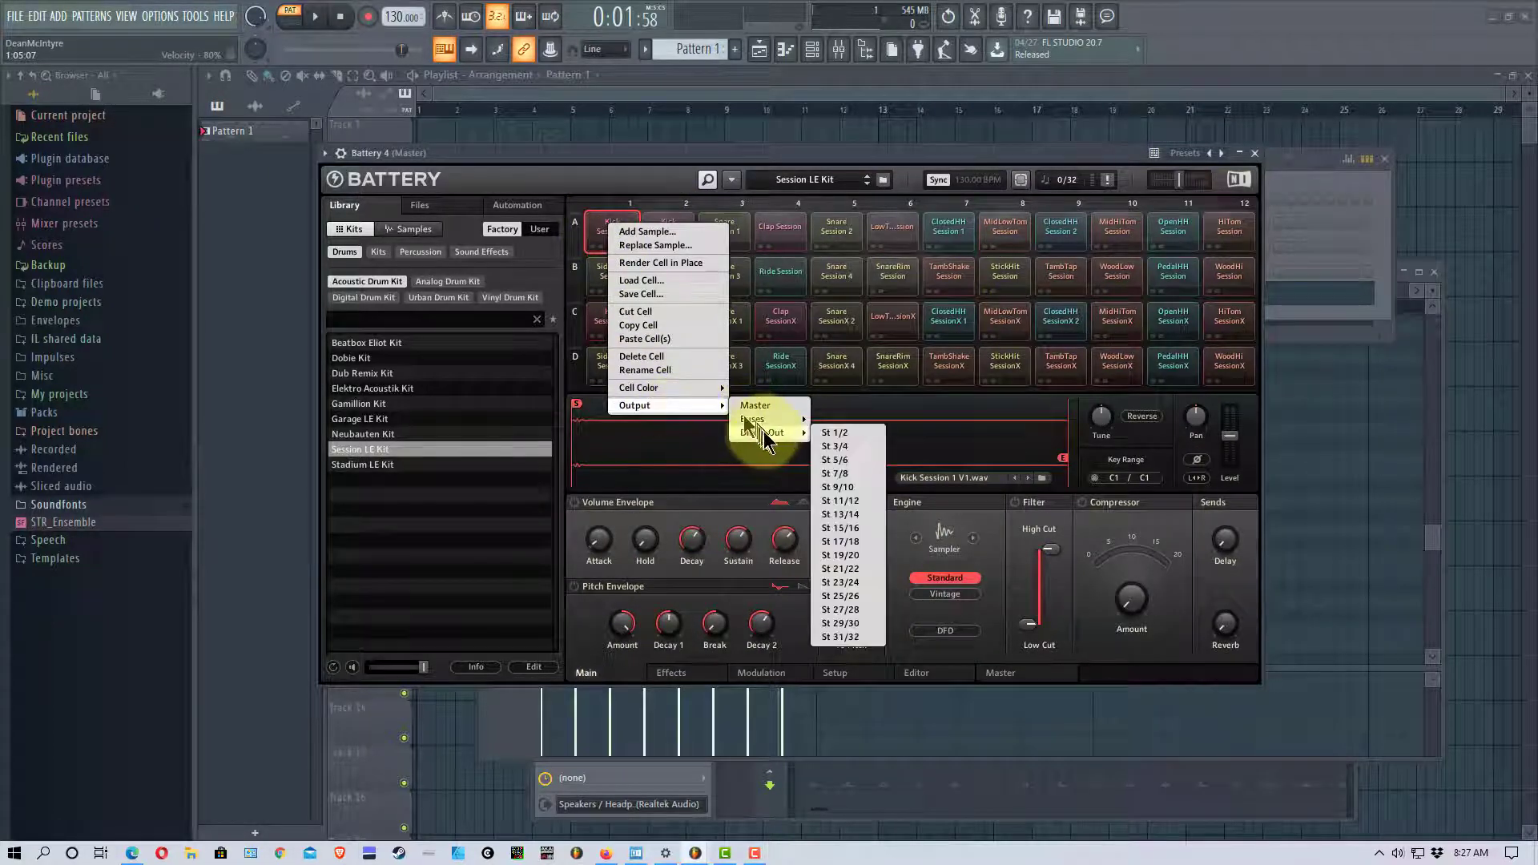
pyautogui.click(849, 433)
pyautogui.rightClick(729, 234)
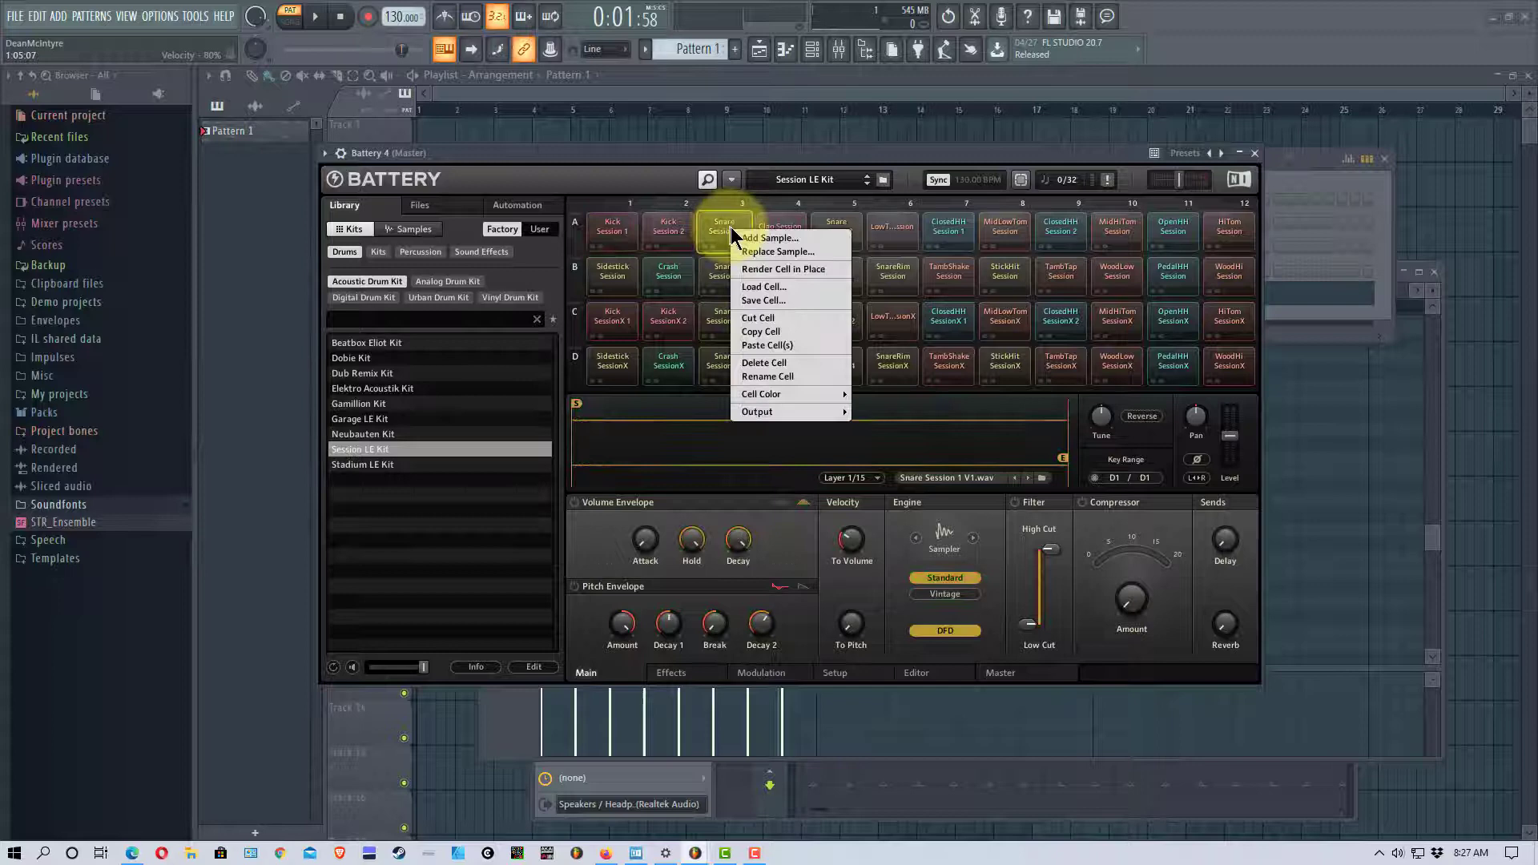
pyautogui.moveTo(823, 415)
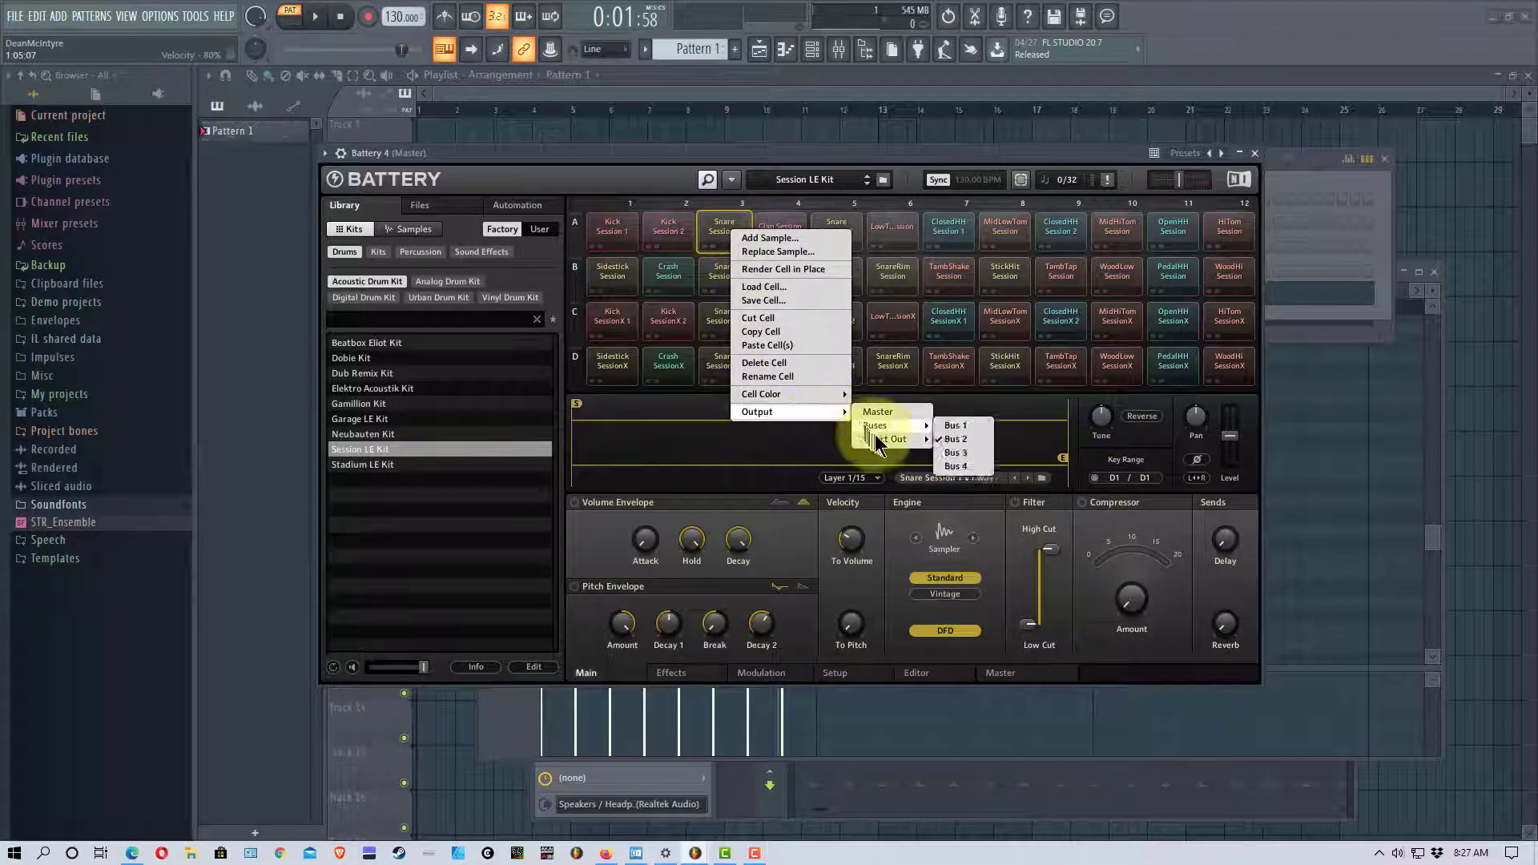
pyautogui.moveTo(883, 443)
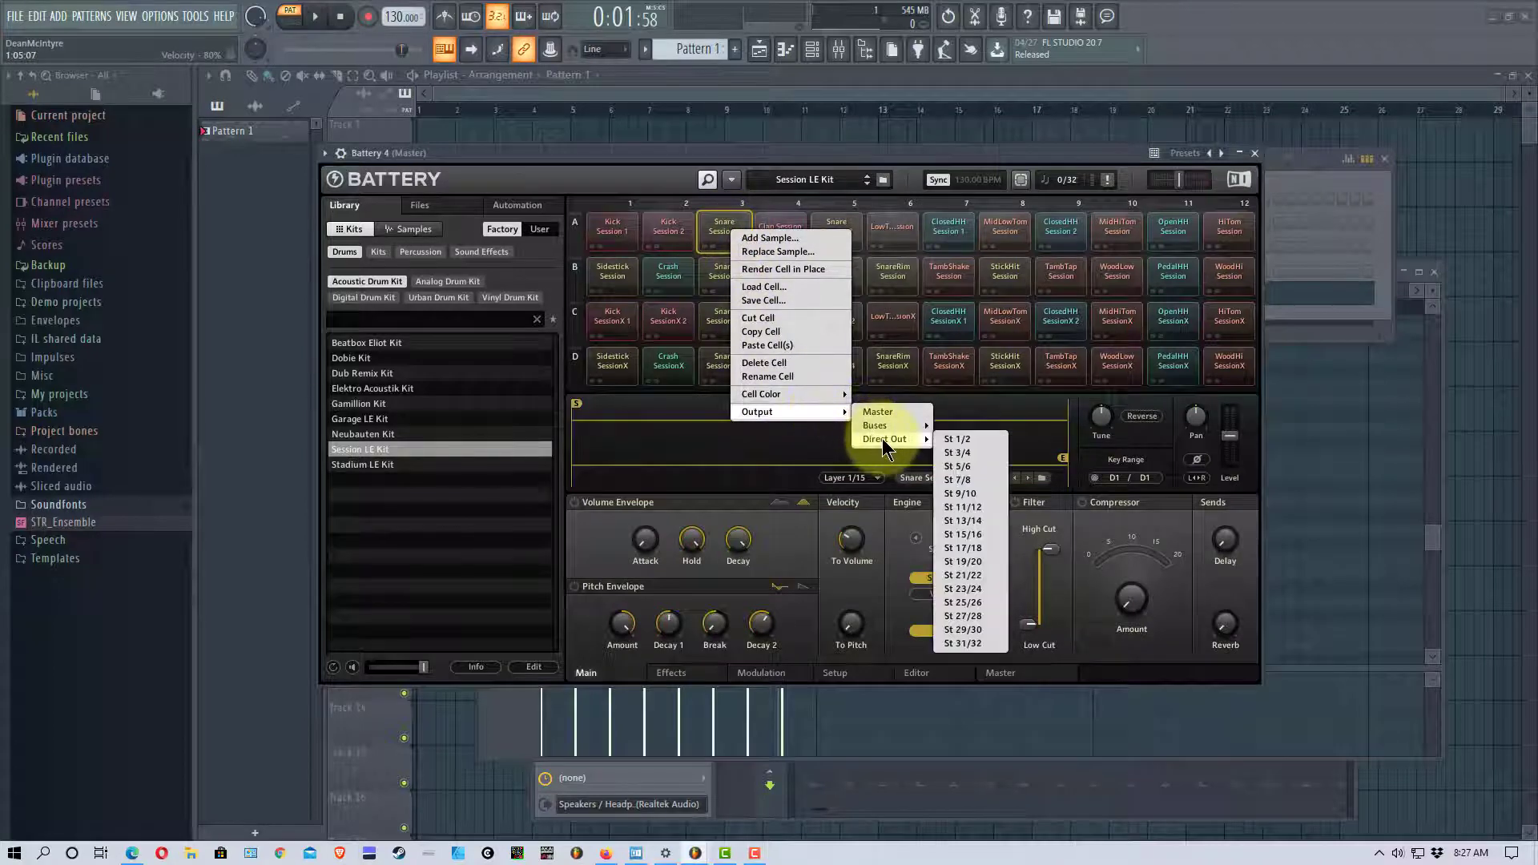
pyautogui.click(958, 453)
pyautogui.rightClick(1176, 235)
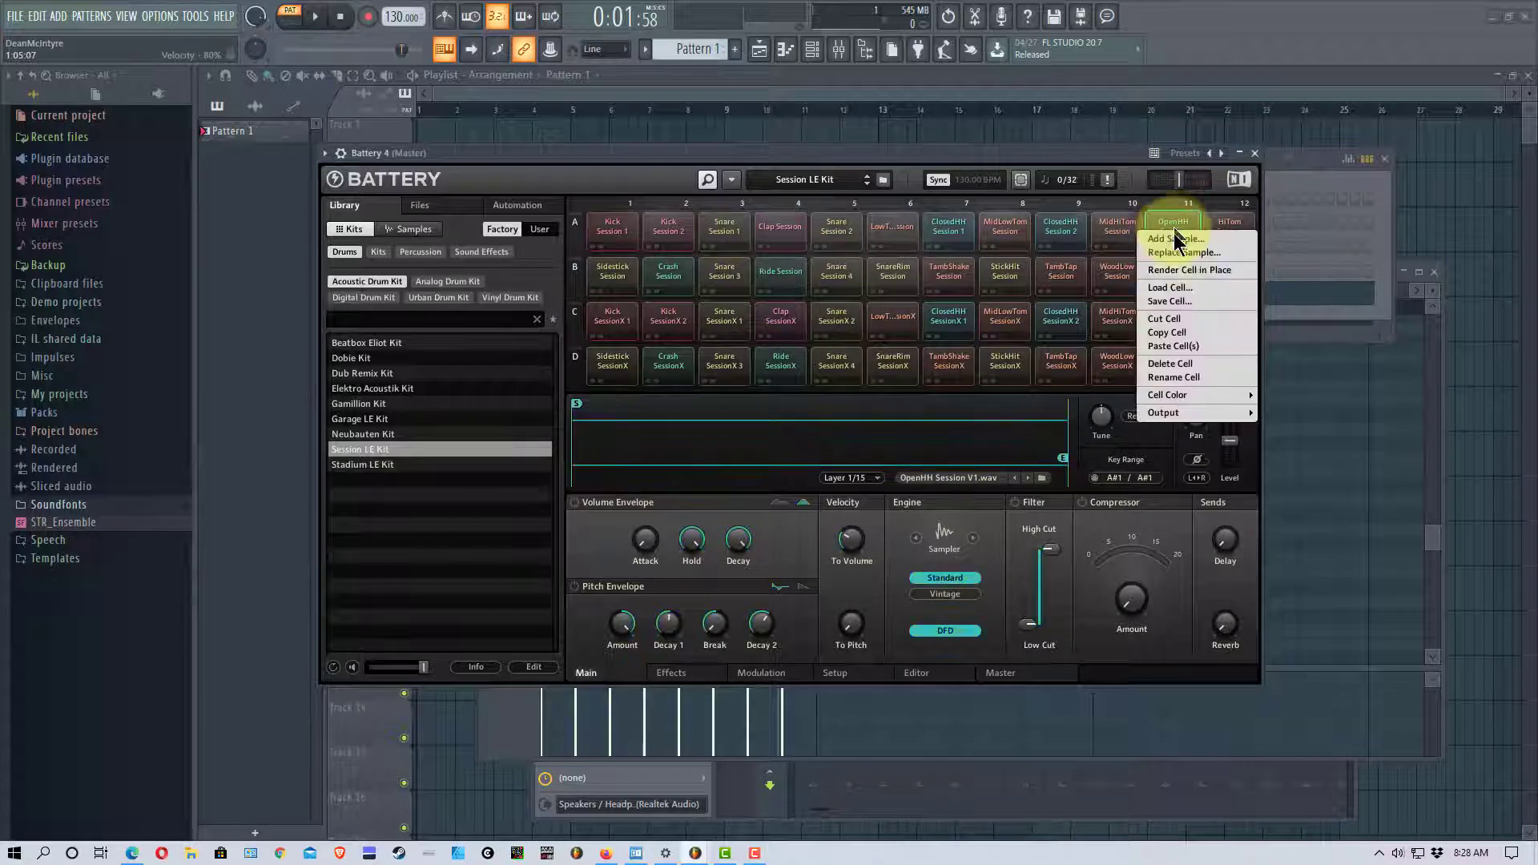
pyautogui.moveTo(1193, 412)
pyautogui.moveTo(1112, 443)
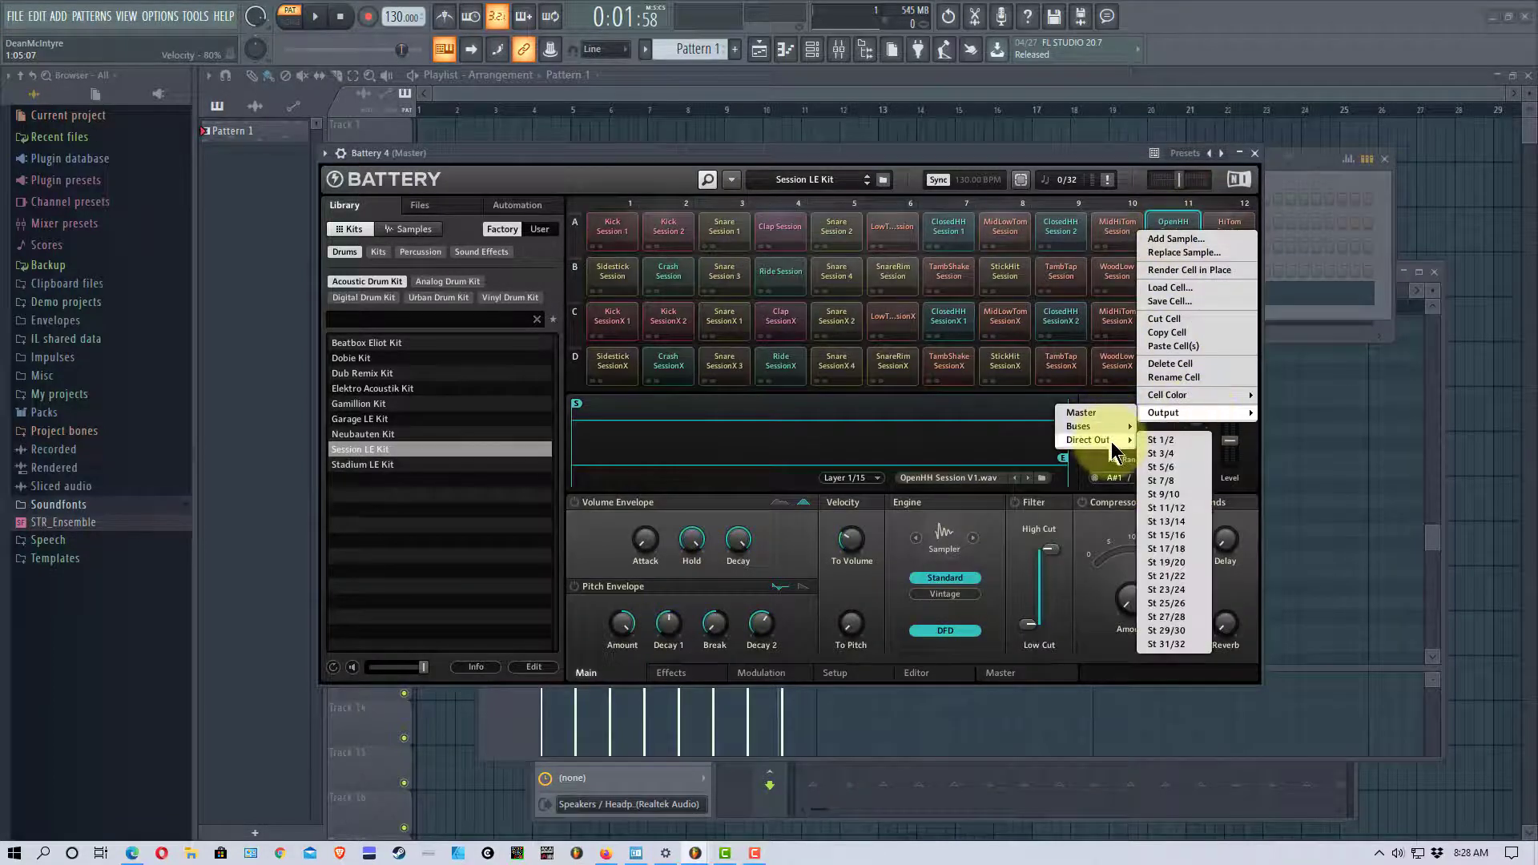
pyautogui.click(1176, 467)
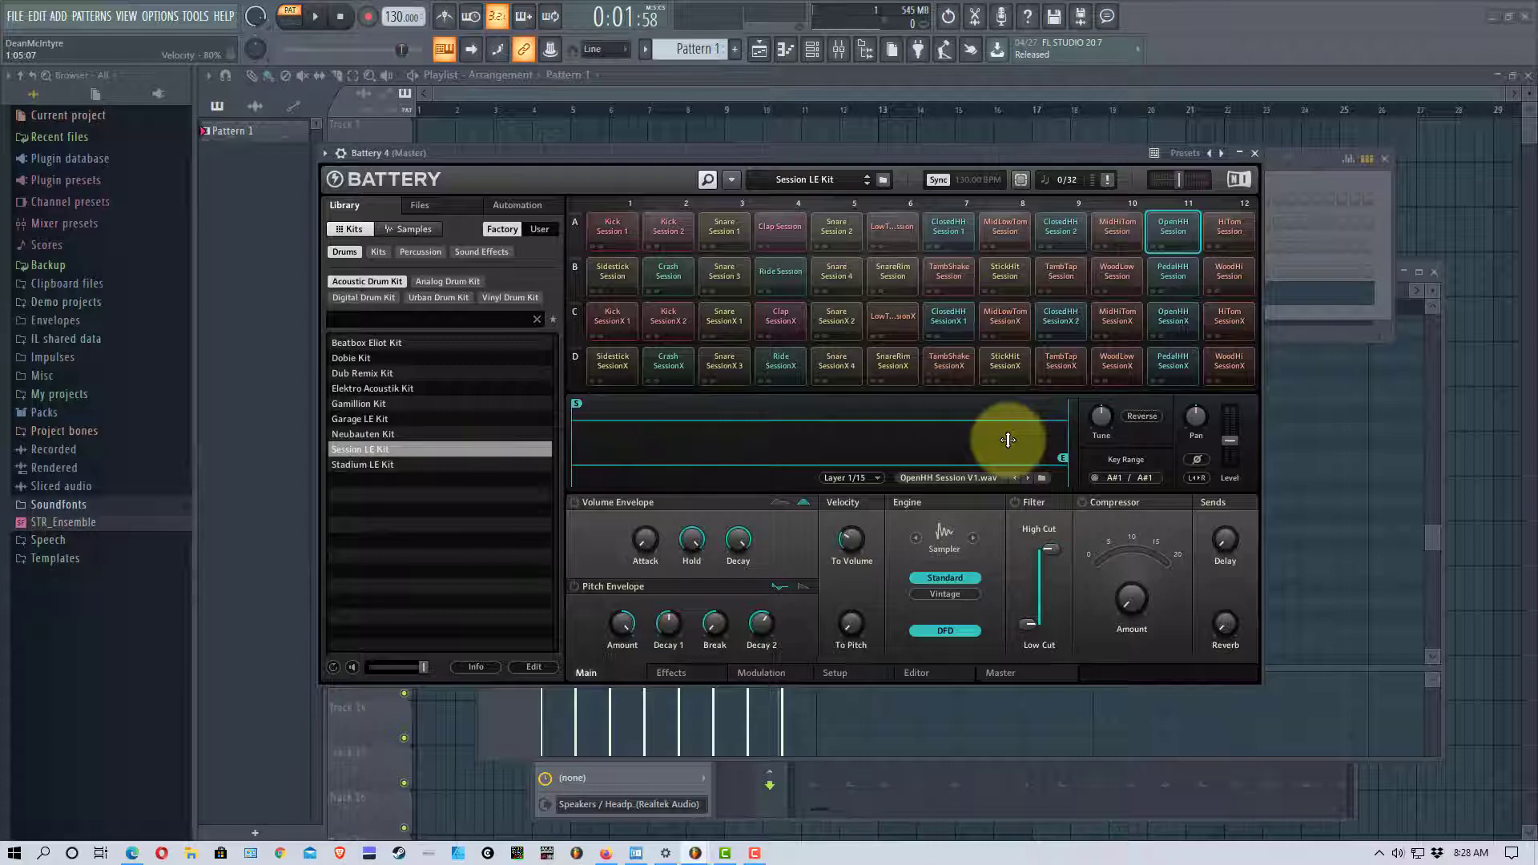
# In the wrapper's Processing page, route Battery 4 outputs St 1/2, St 3/4, St 5/6 to mixer tracks 5, 6, 7.
pyautogui.click(343, 153)
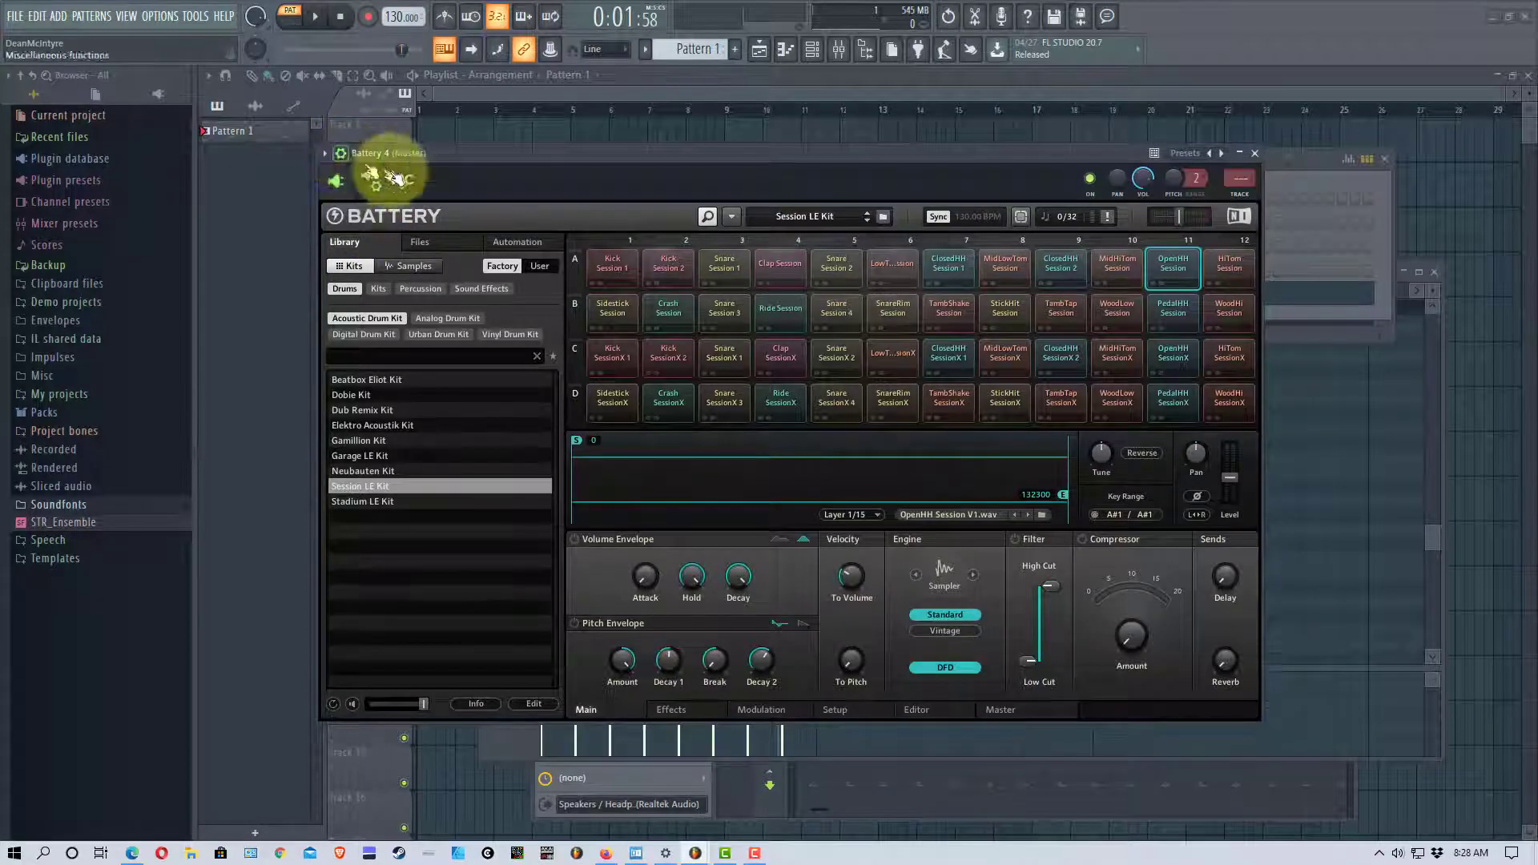
pyautogui.click(375, 183)
pyautogui.click(592, 351)
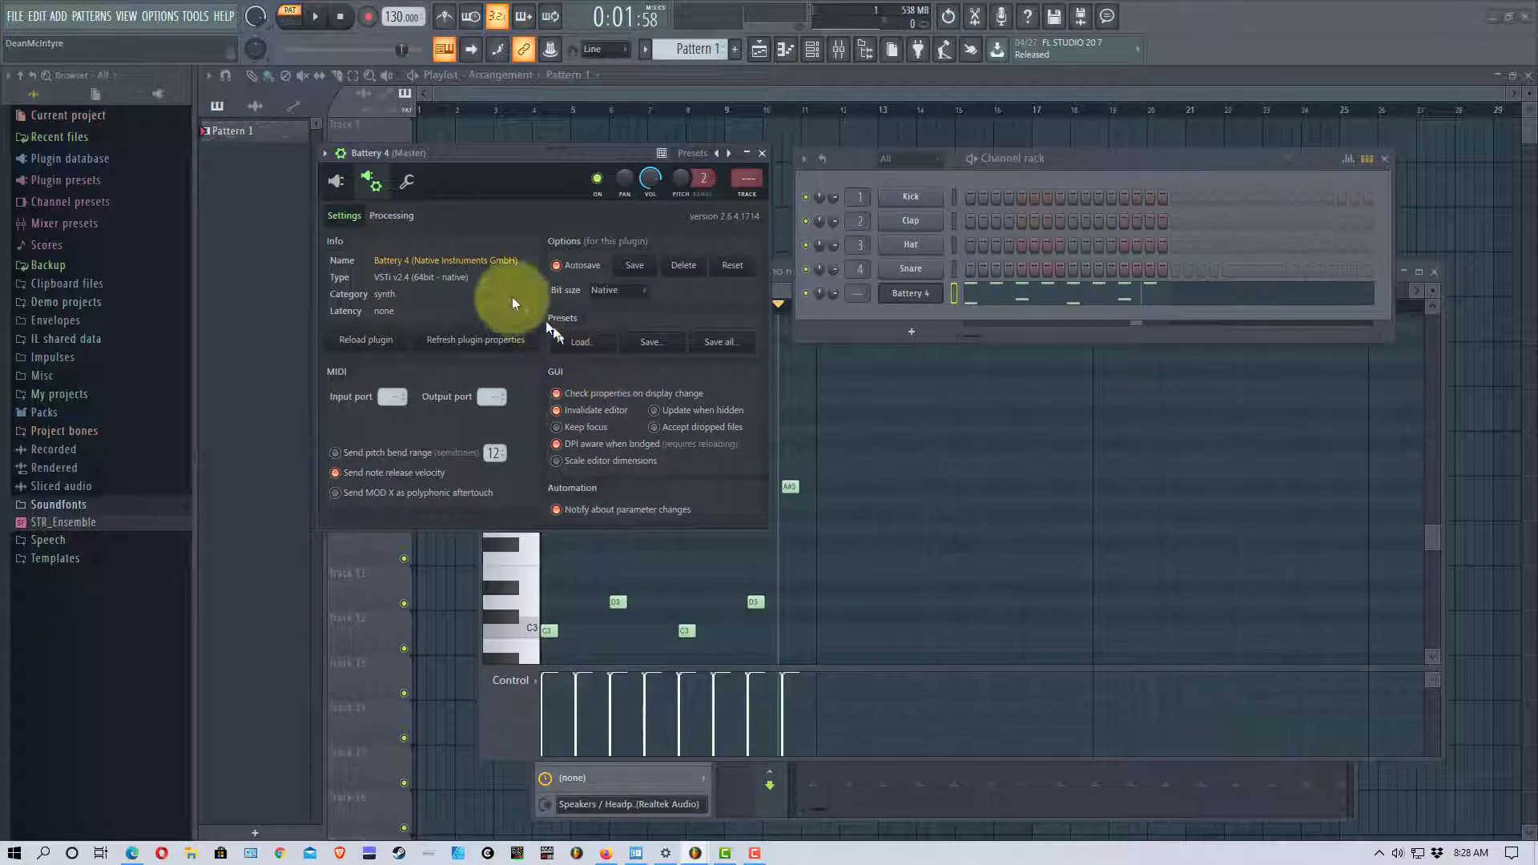
pyautogui.click(392, 216)
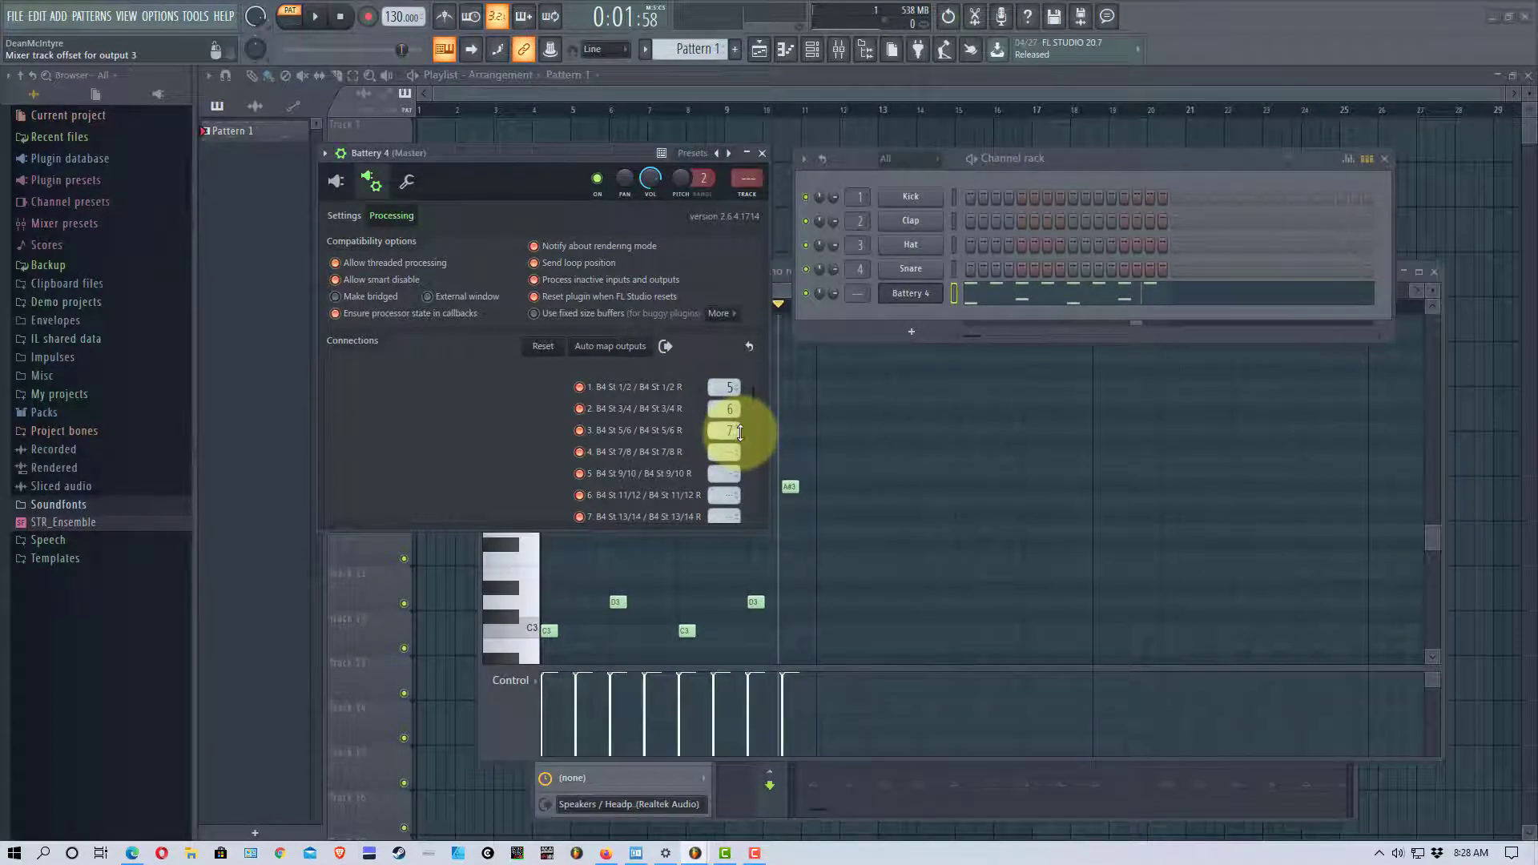
# Close the Battery 4 window, bring up the Mixer and start playback.
pyautogui.click(763, 153)
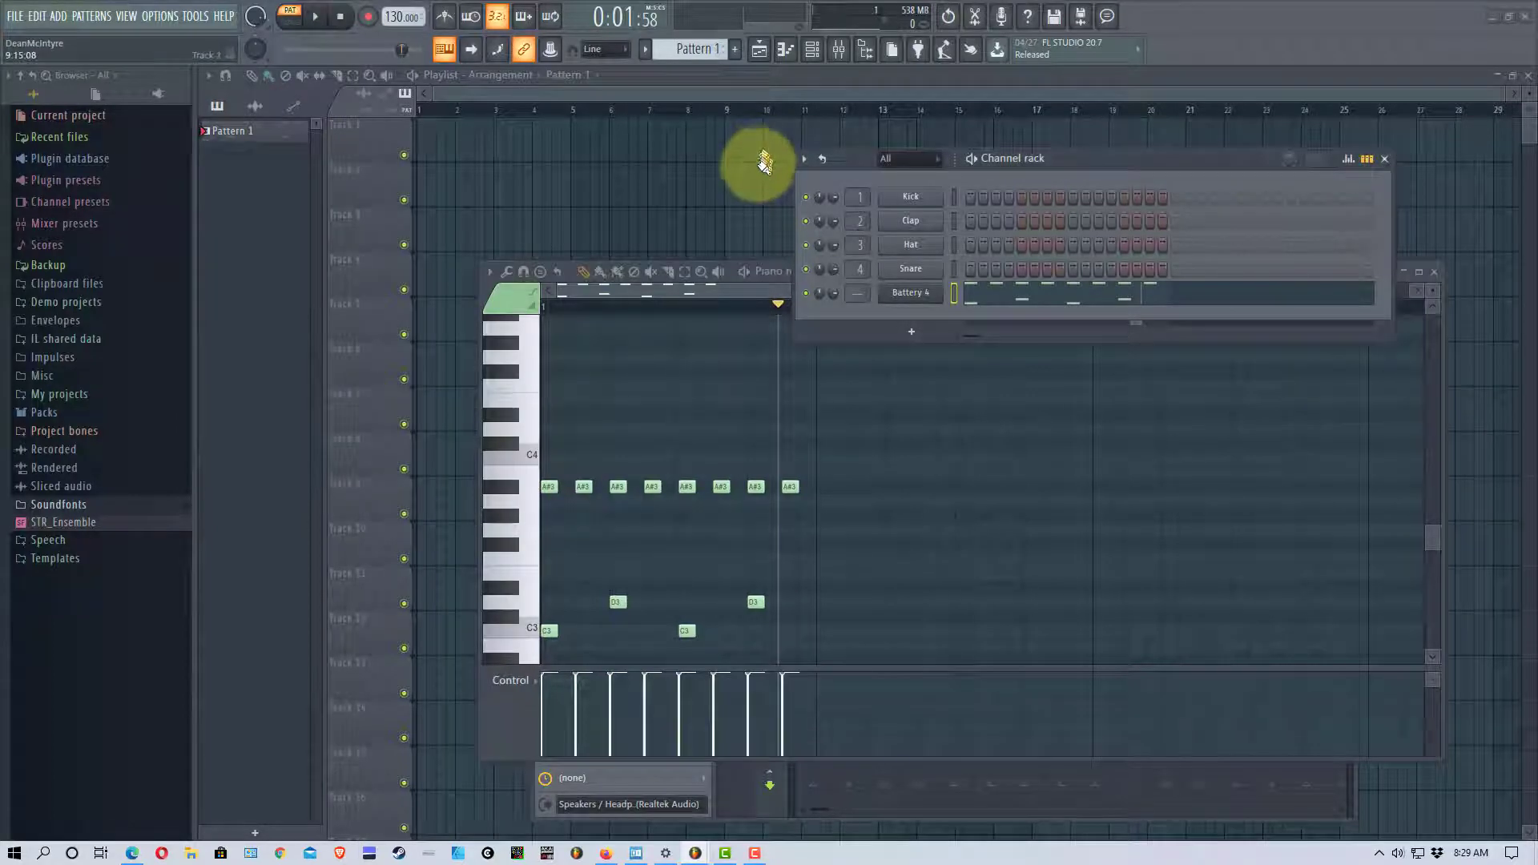
pyautogui.click(838, 48)
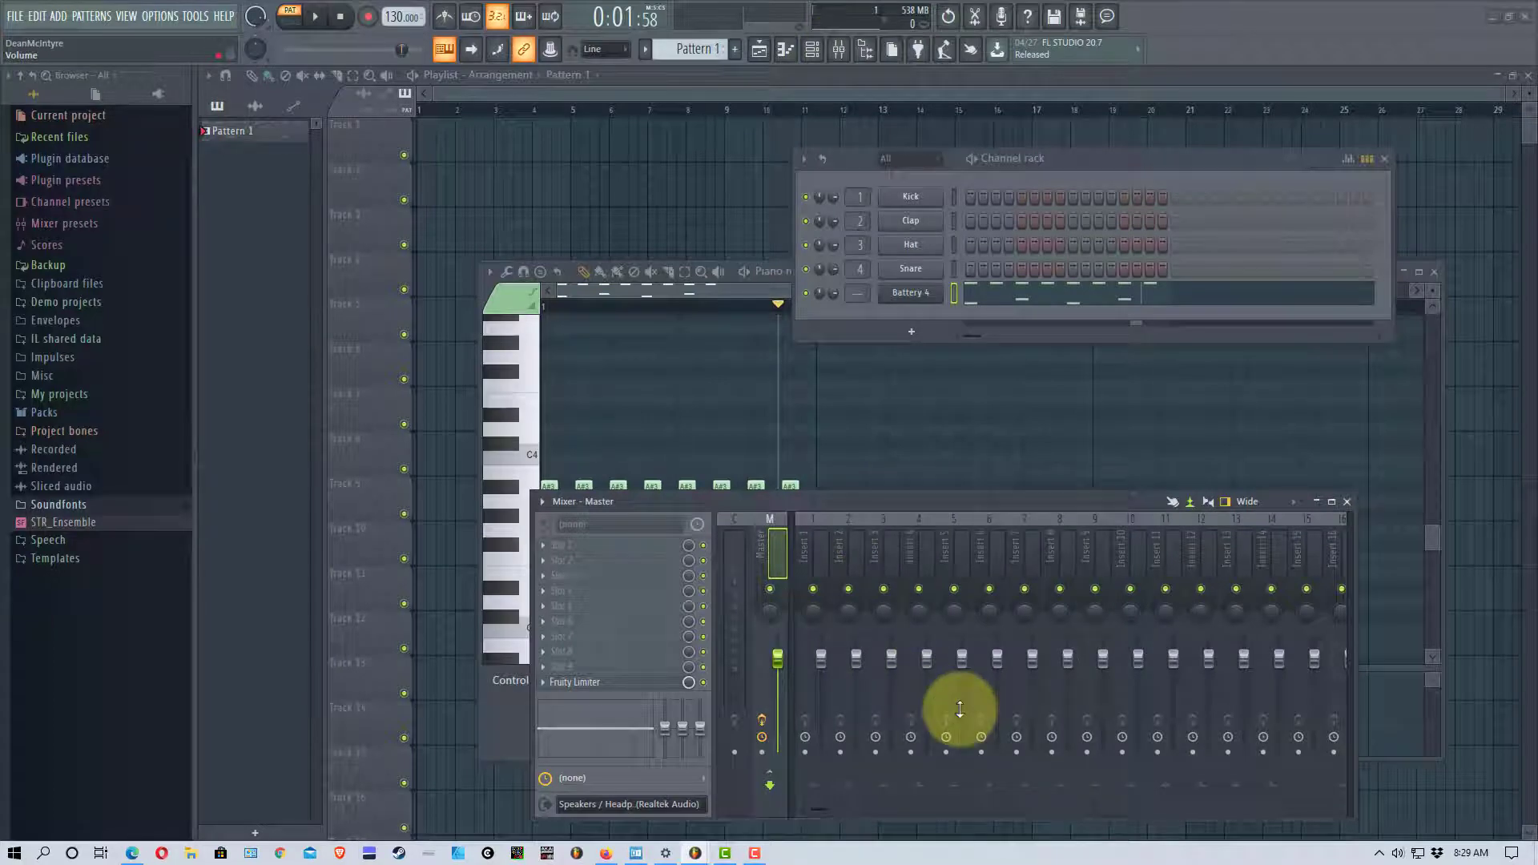
pyautogui.click(315, 18)
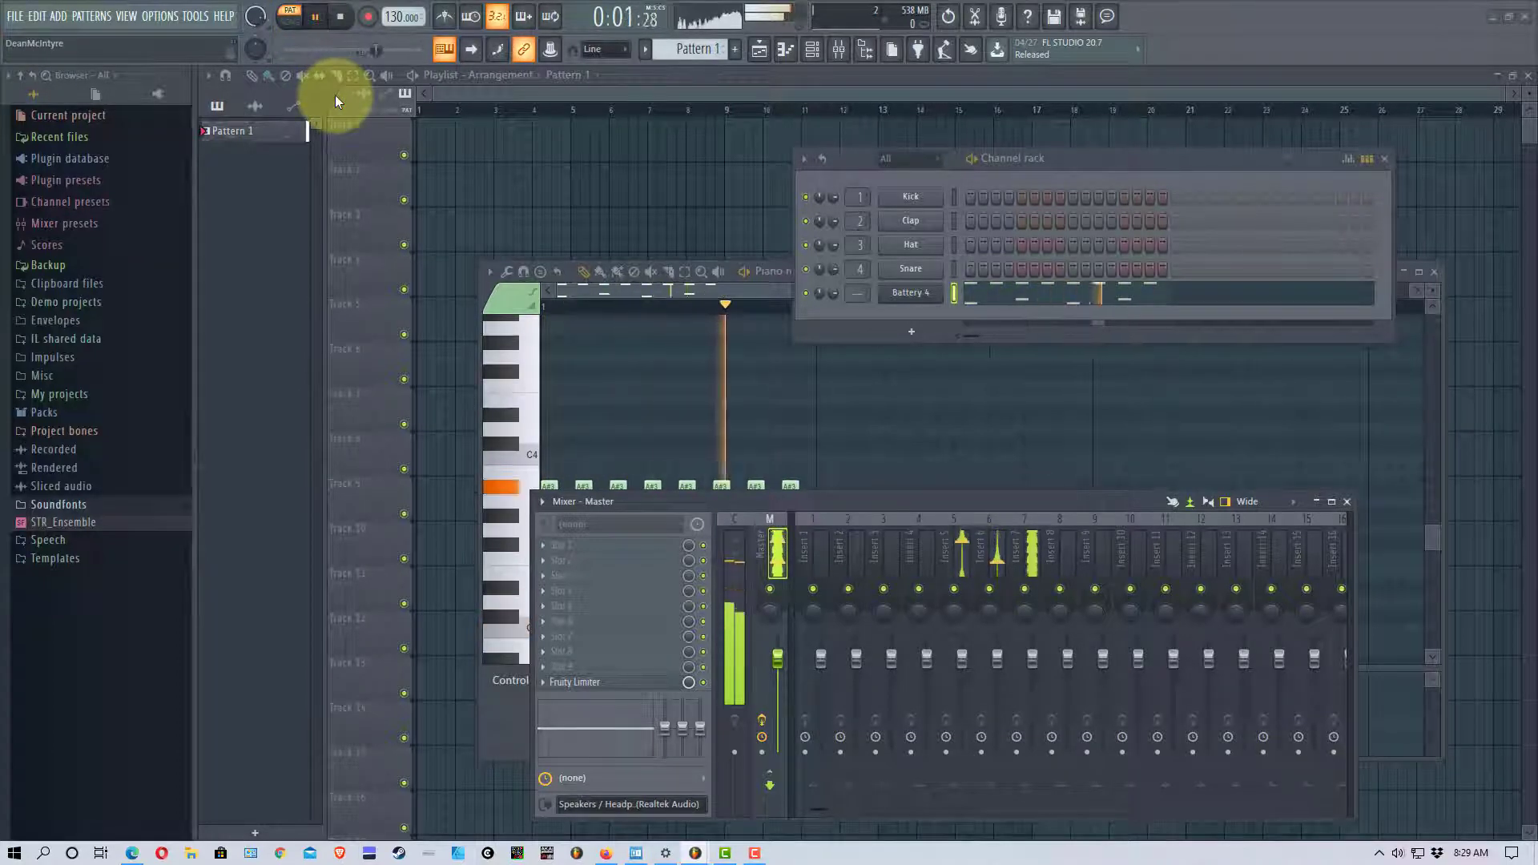
# Lower and restore the Master volume, check inserts 5 and 6 with insert 6 raised slightly, then stop playback.
pyautogui.moveTo(782, 659); pyautogui.dragTo(783, 807)
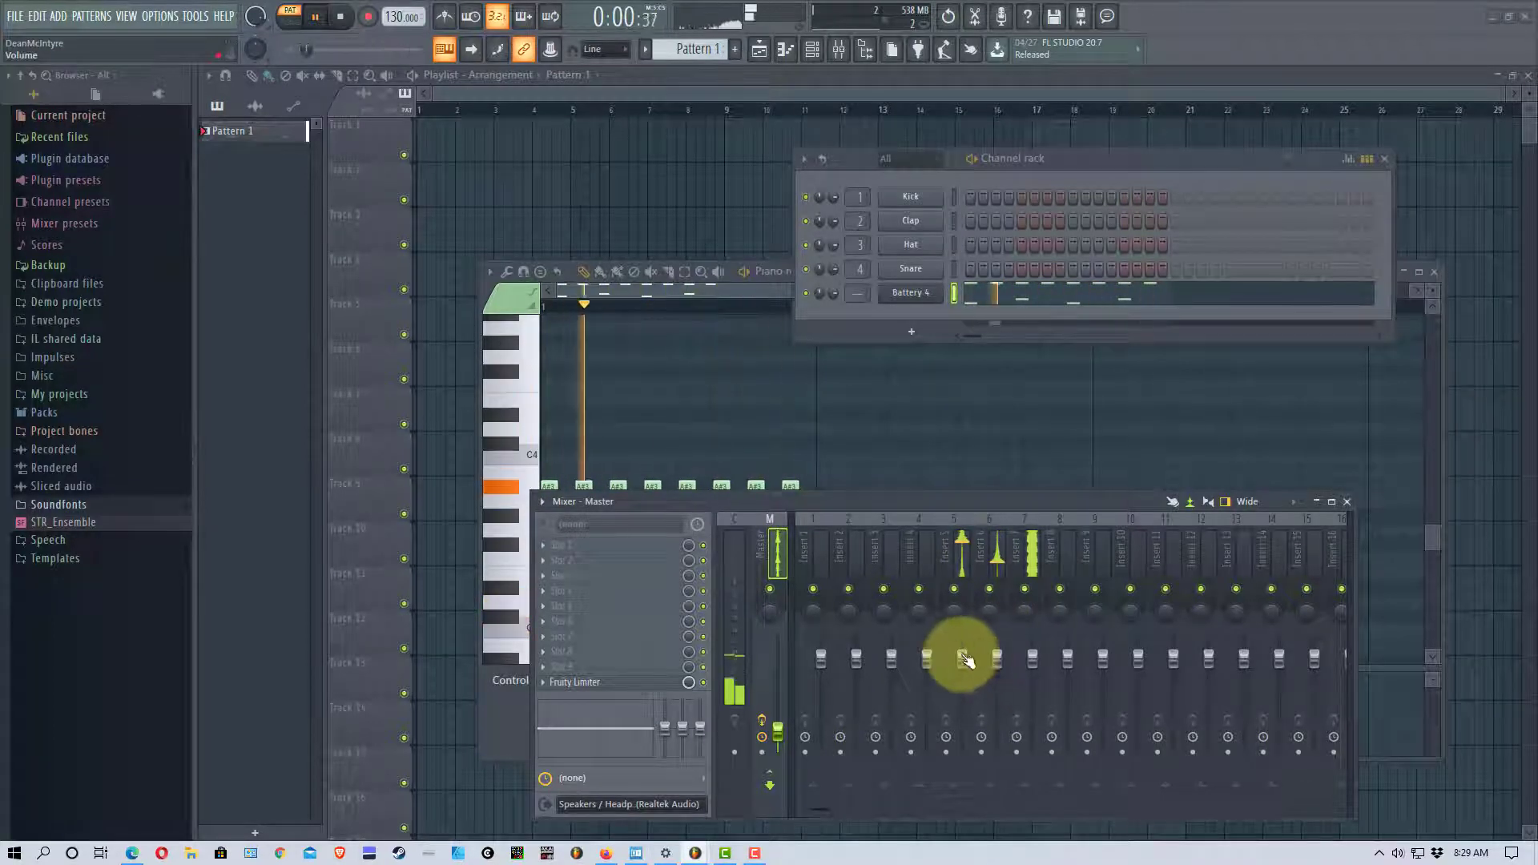
pyautogui.moveTo(782, 728); pyautogui.dragTo(783, 697)
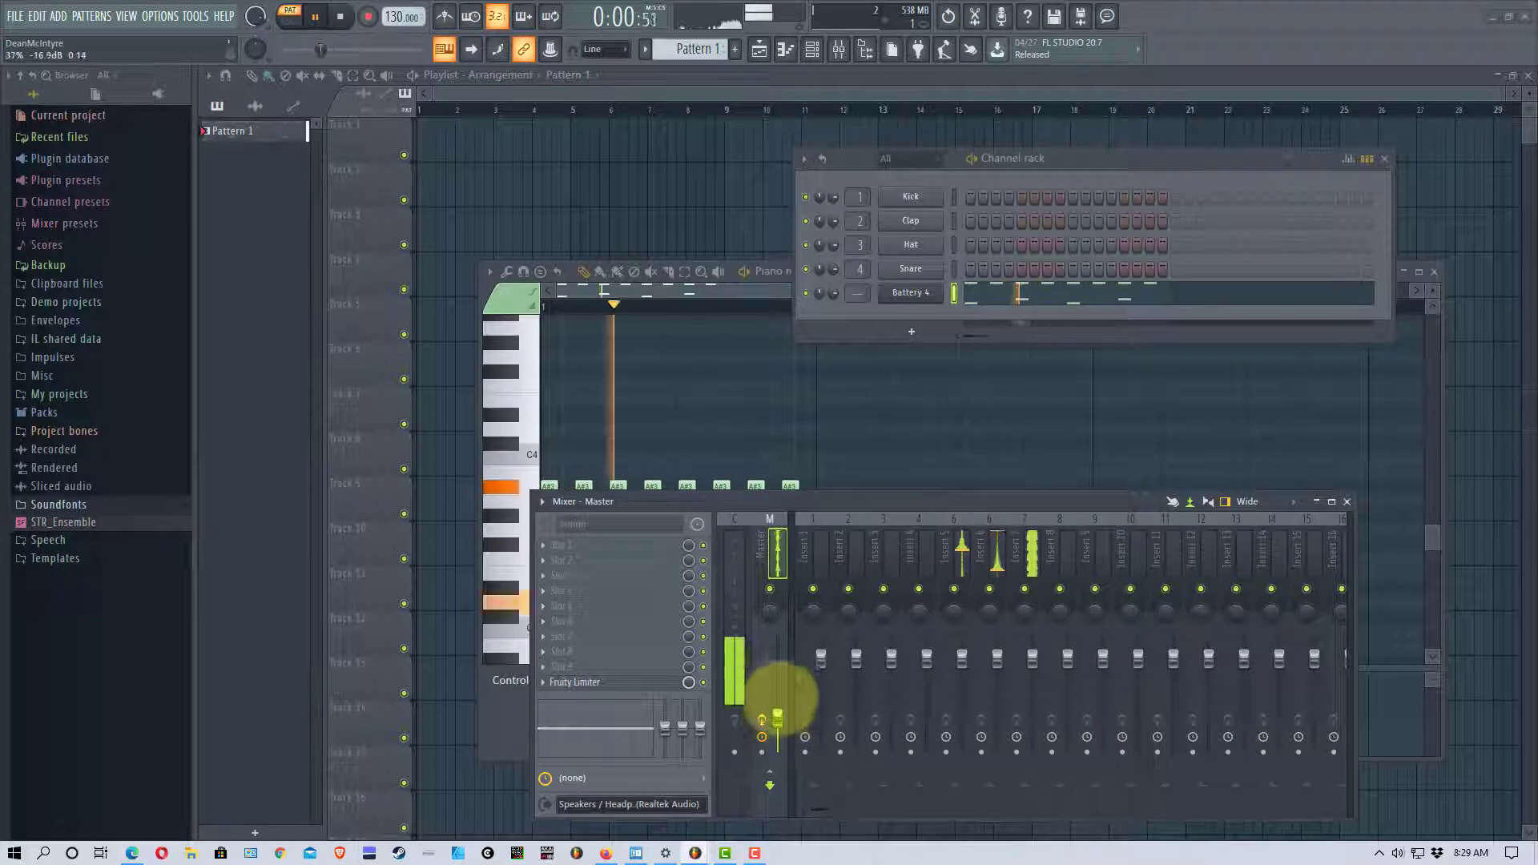
pyautogui.click(961, 653)
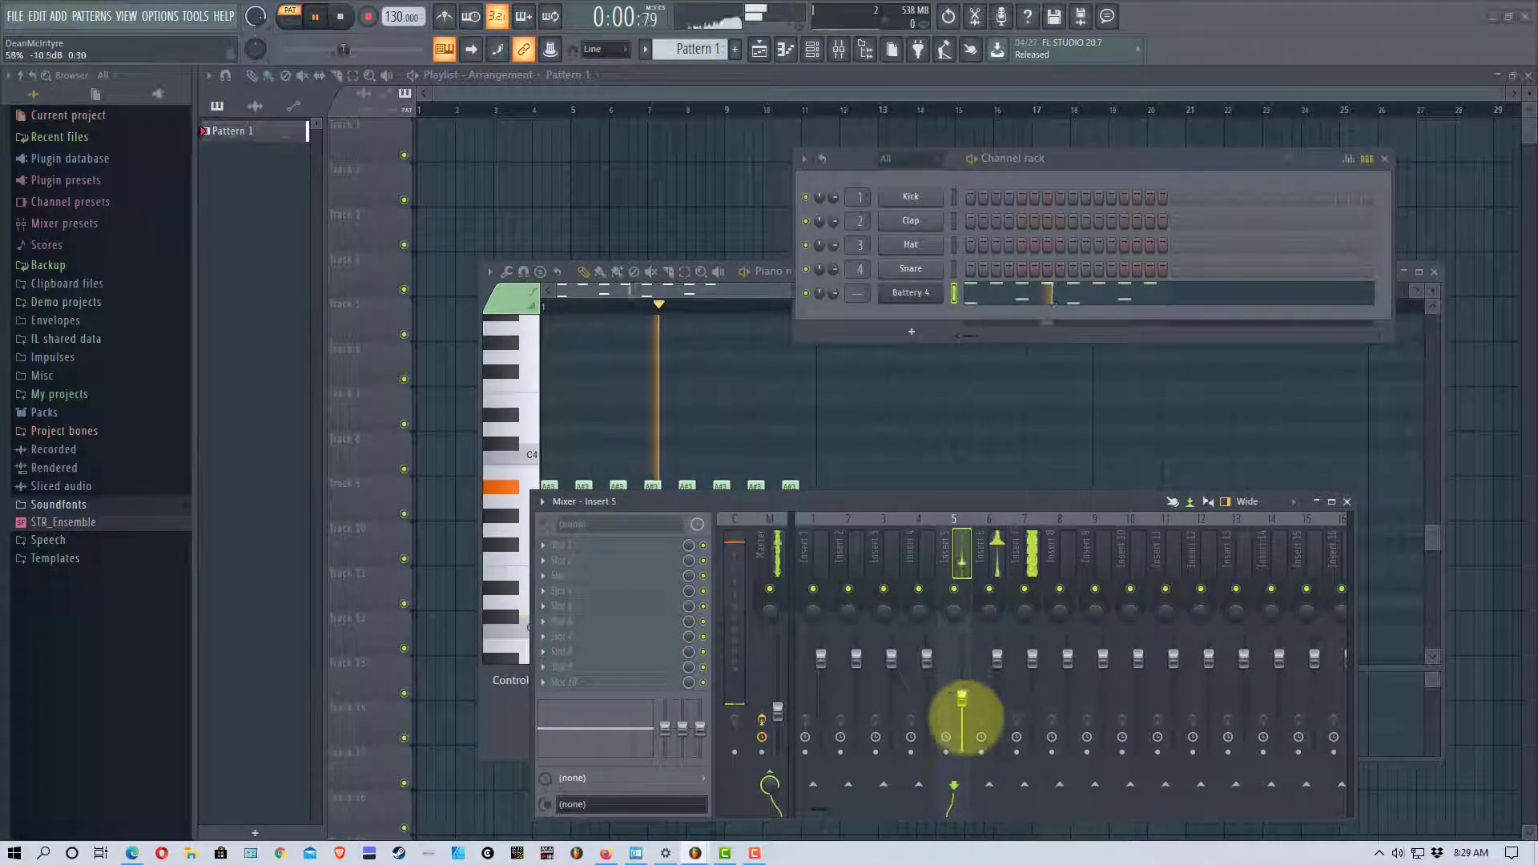
pyautogui.moveTo(999, 652); pyautogui.dragTo(1027, 673)
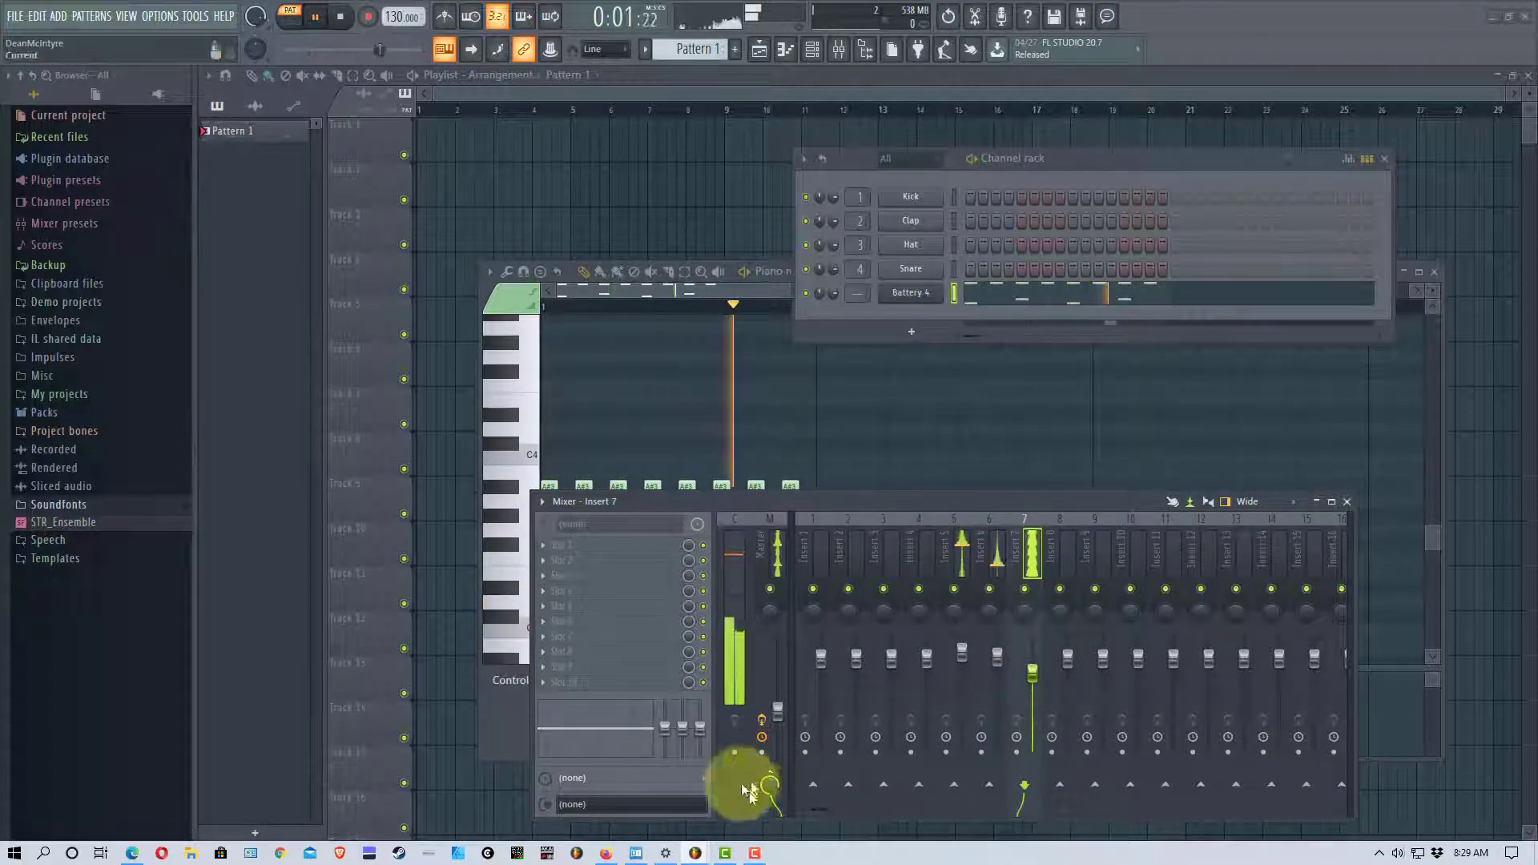
pyautogui.click(339, 17)
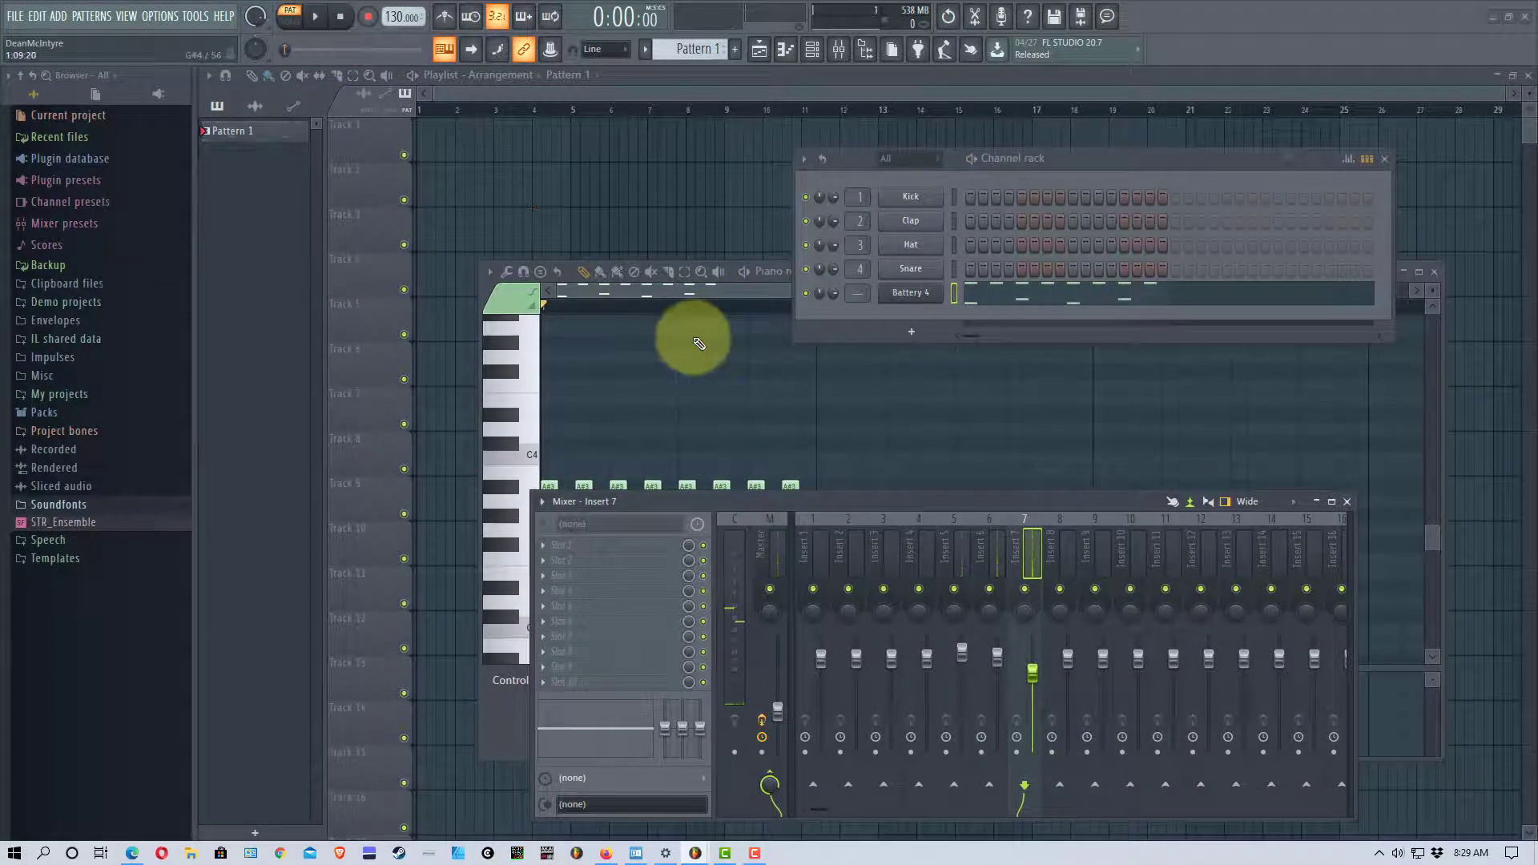